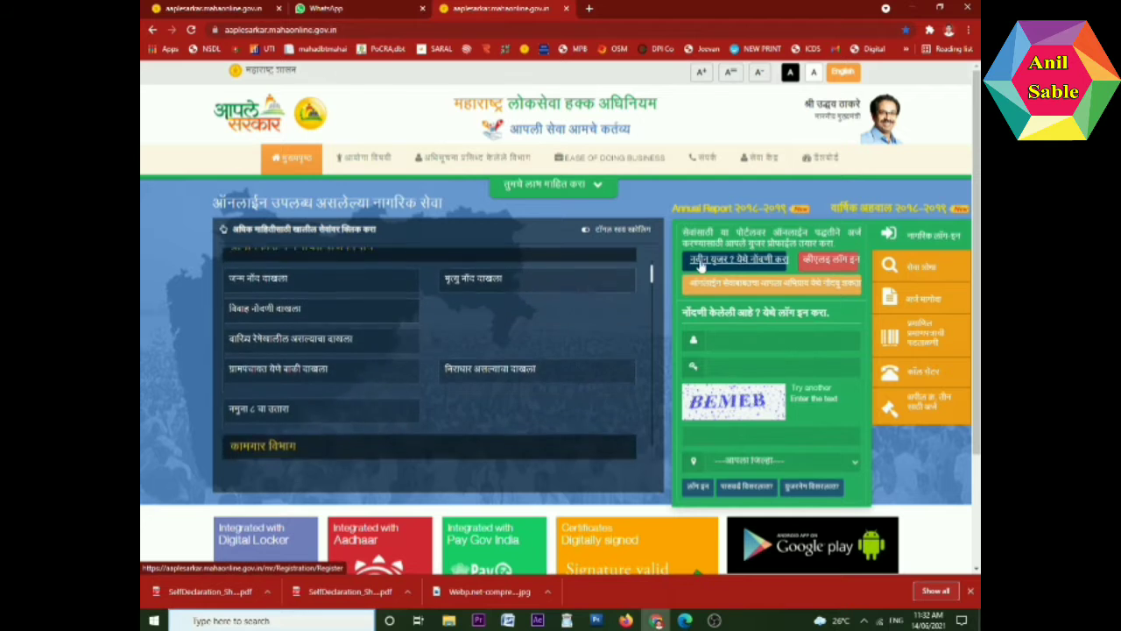
- Begin a new user registration using Option 1, mobile number OTP verification
{"action": "left_click", "coordinate": [726, 263]}
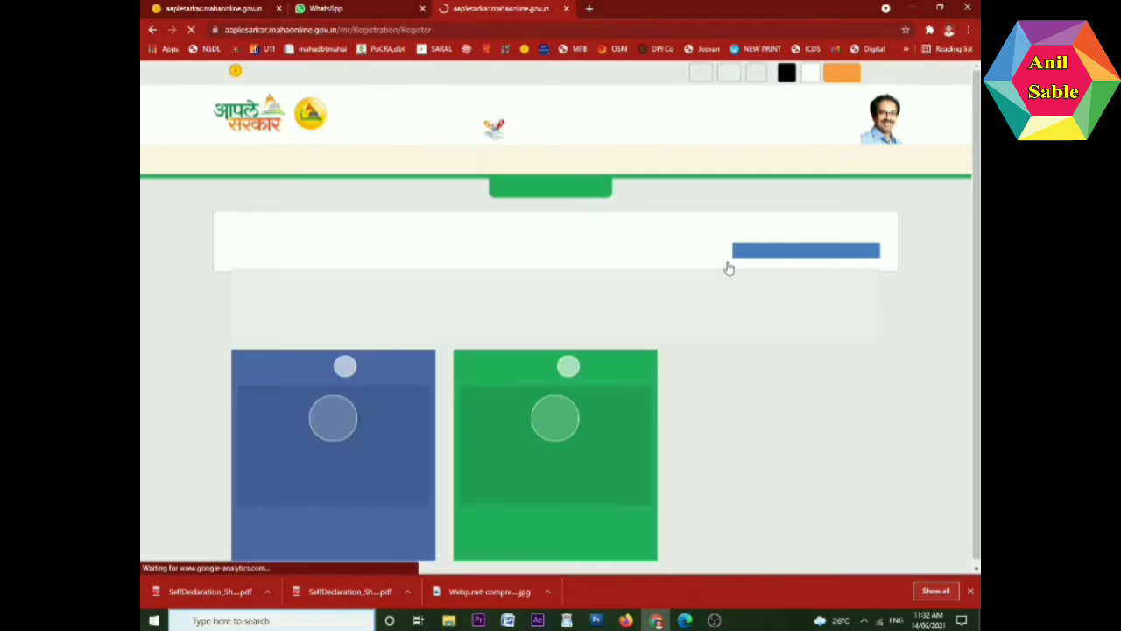
{"action": "scroll", "coordinate": [479, 326], "scroll_direction": "down", "scroll_amount": 3}
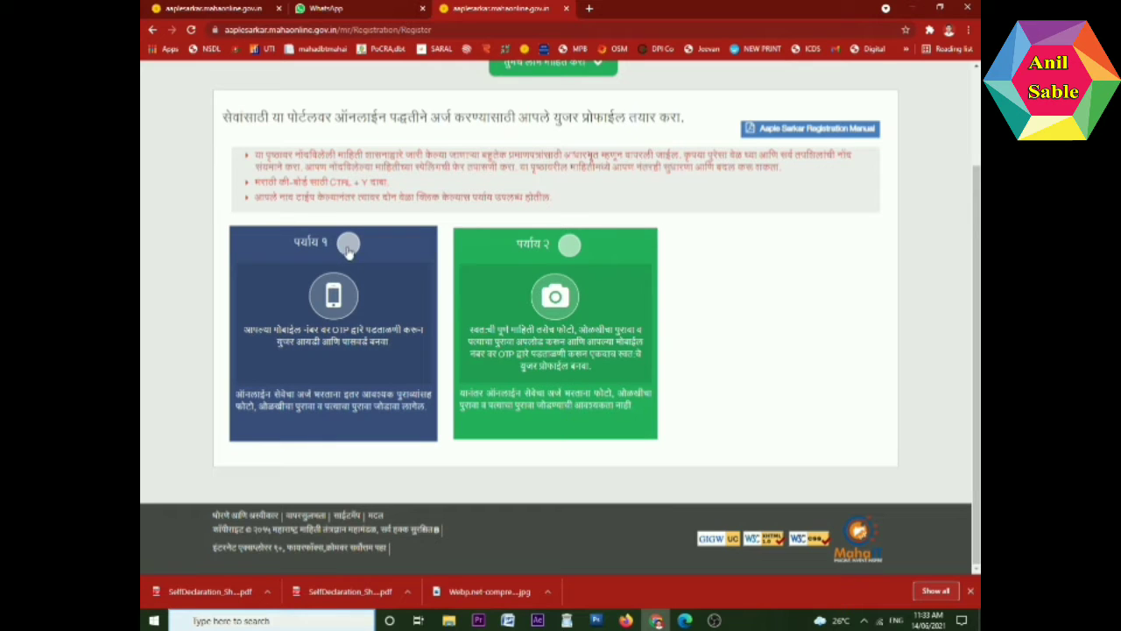
{"action": "left_click", "coordinate": [349, 247]}
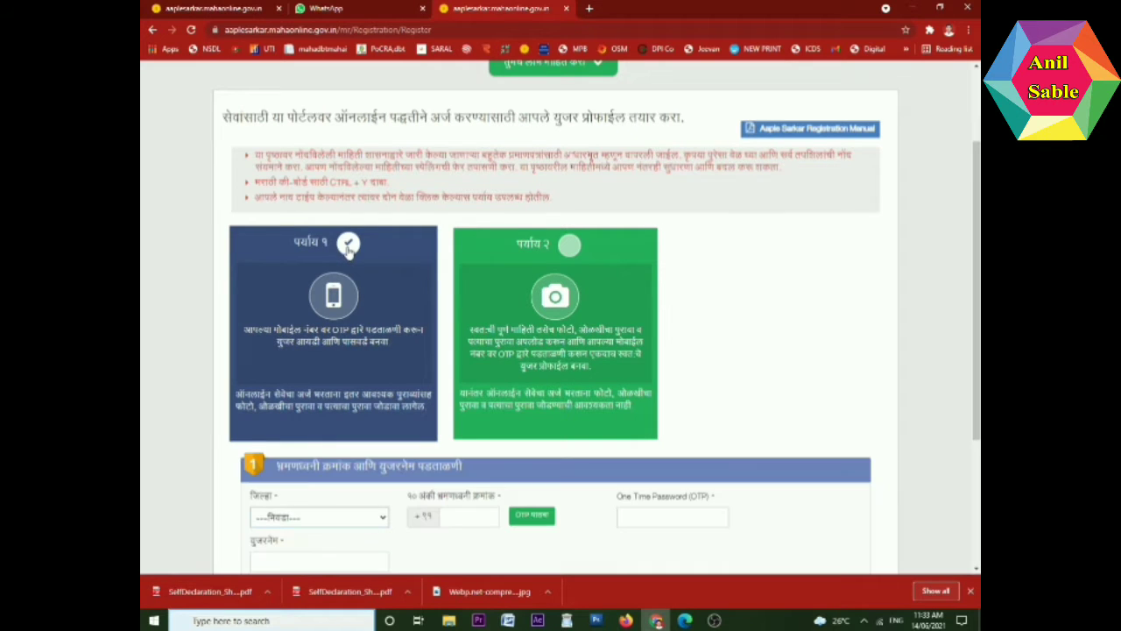
{"action": "scroll", "coordinate": [348, 251], "scroll_direction": "down", "scroll_amount": 2}
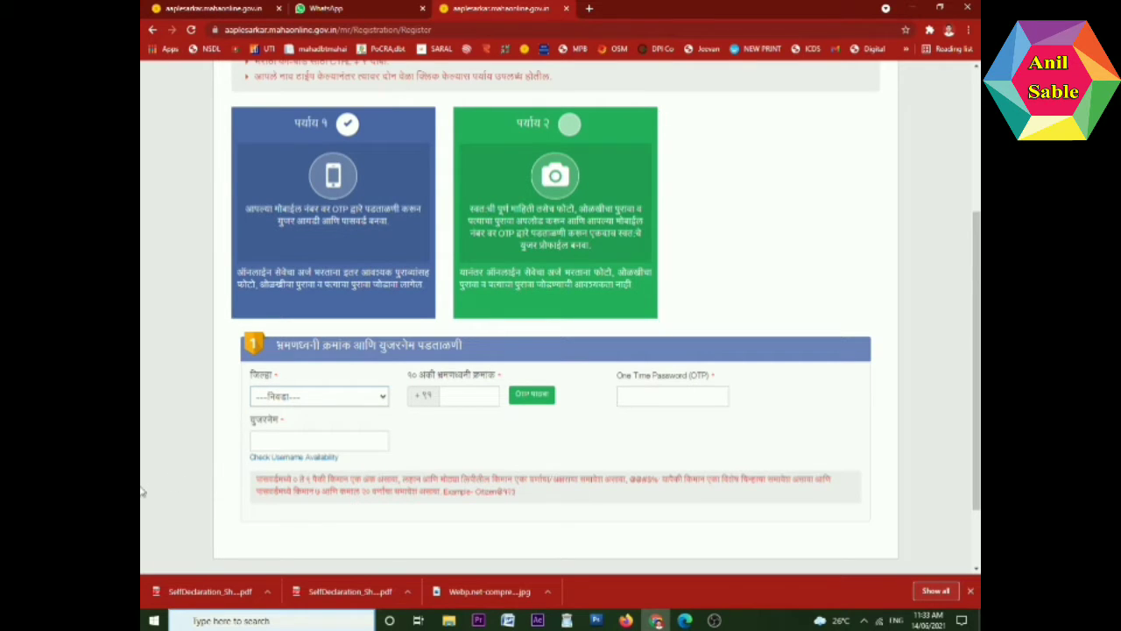
- Pick सोलापूर (Solapur) in the registration form's District dropdown
{"action": "left_click", "coordinate": [318, 400]}
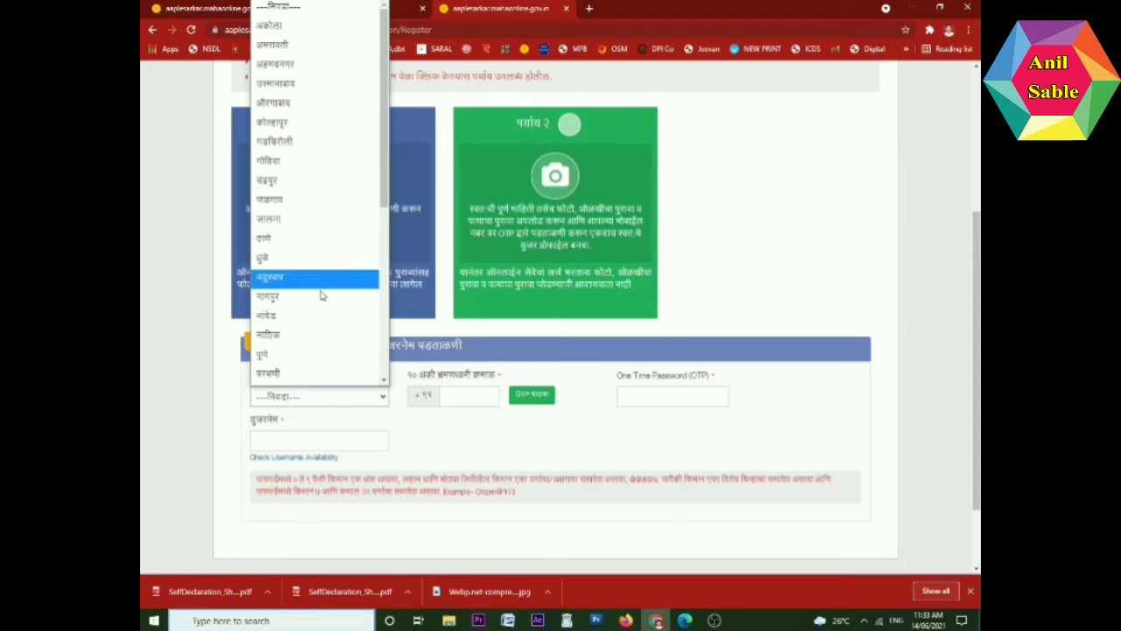
{"action": "key", "text": "Down"}
{"action": "key", "text": "Down"}
{"action": "key", "text": "Down"}
{"action": "key", "text": "Down"}
{"action": "key", "text": "Down"}
{"action": "key", "text": "Down"}
{"action": "key", "text": "Down"}
{"action": "key", "text": "Down"}
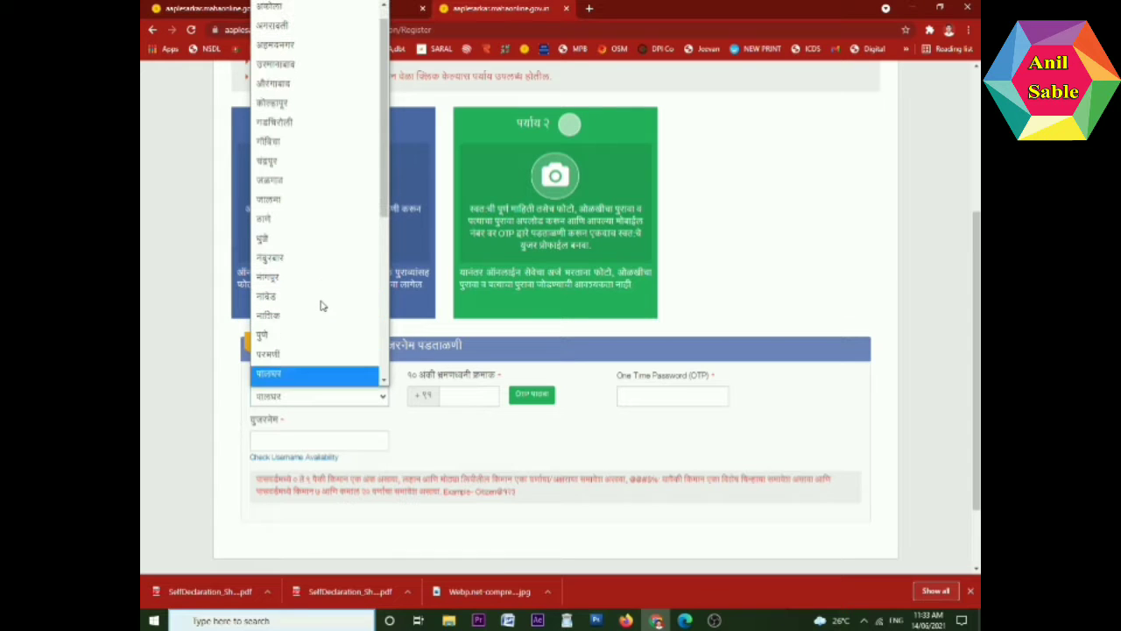
{"action": "key", "text": "Down"}
{"action": "key", "text": "Down"}
{"action": "key", "text": "Down"}
{"action": "key", "text": "Down"}
{"action": "key", "text": "Down"}
{"action": "key", "text": "Down"}
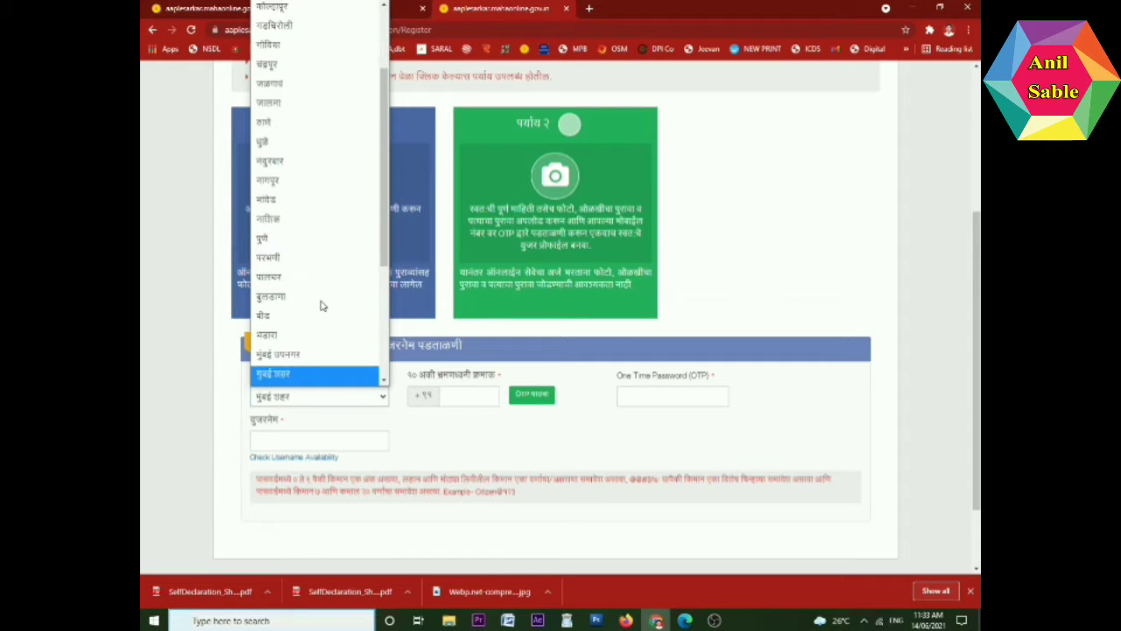
{"action": "key", "text": "Down"}
{"action": "key", "text": "Down"}
{"action": "key", "text": "Down"}
{"action": "key", "text": "Down"}
{"action": "key", "text": "Down"}
{"action": "key", "text": "Down"}
{"action": "key", "text": "Down"}
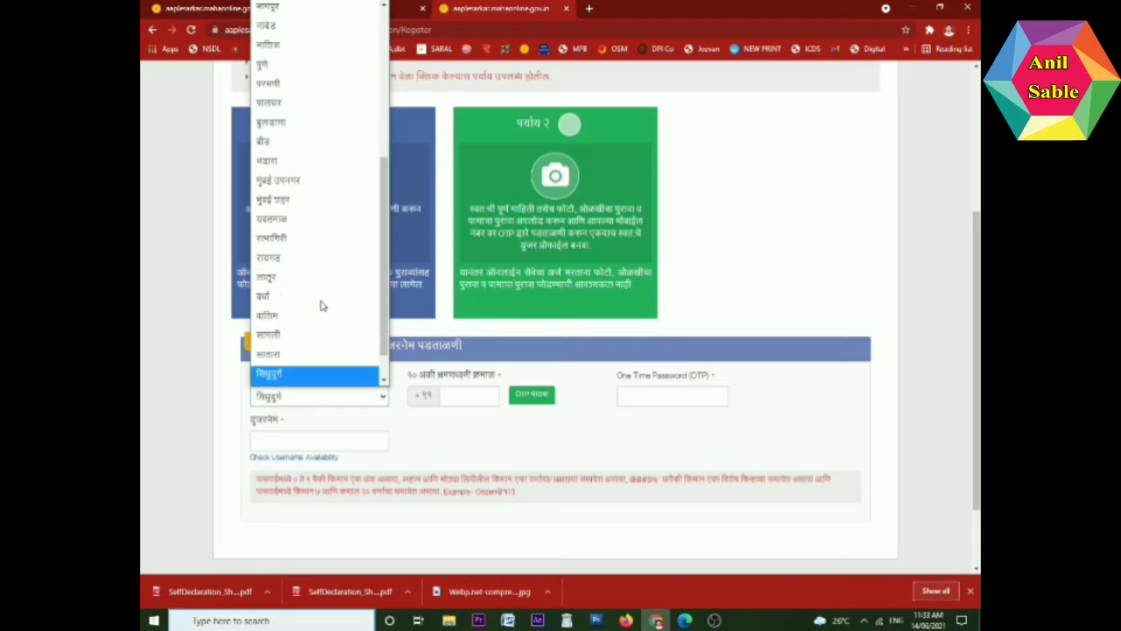
{"action": "key", "text": "Up"}
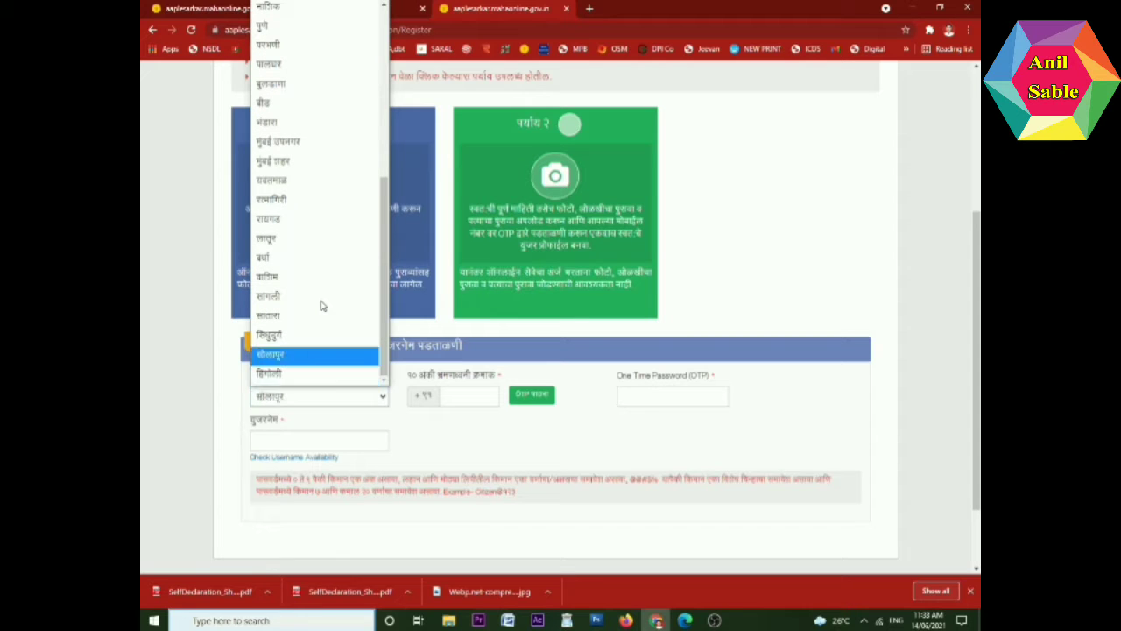
{"action": "key", "text": "Return"}
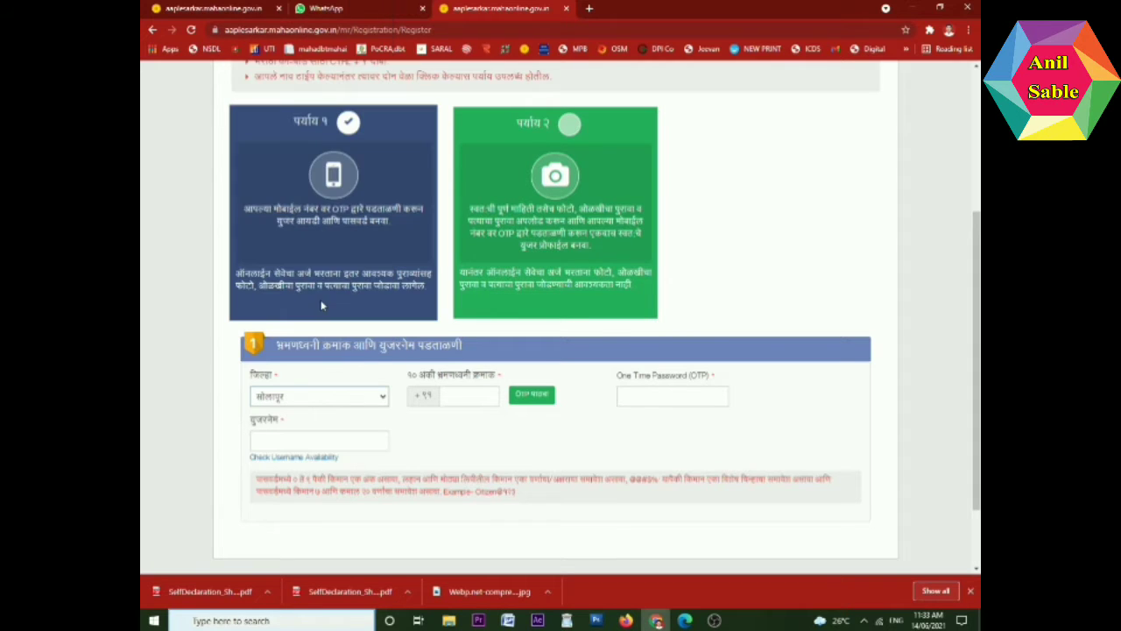
{"action": "left_click", "coordinate": [456, 398]}
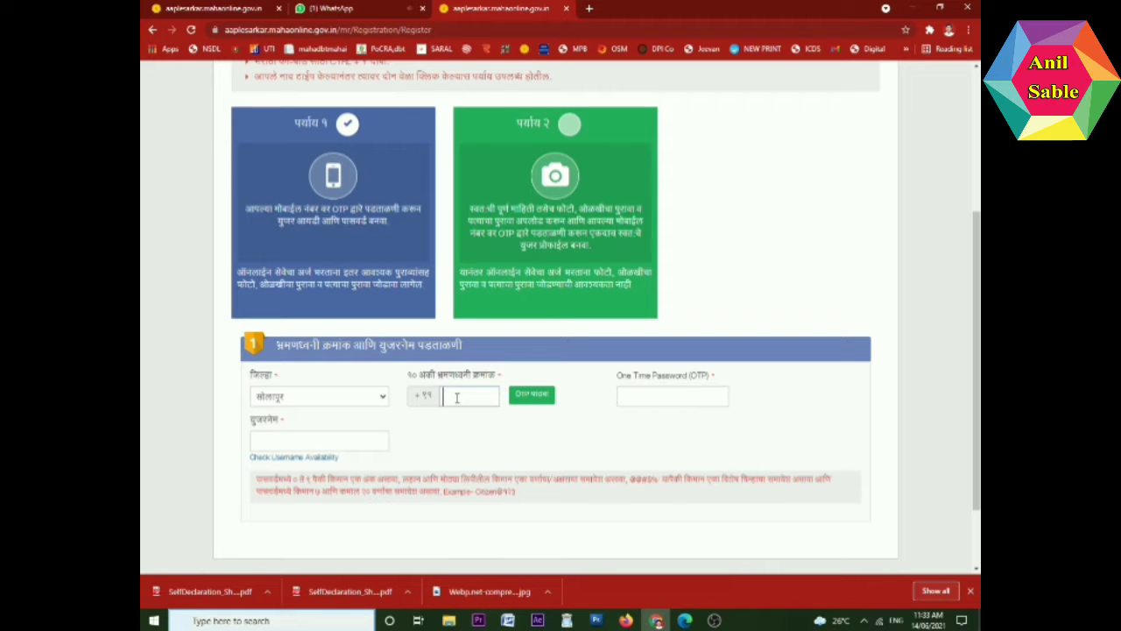
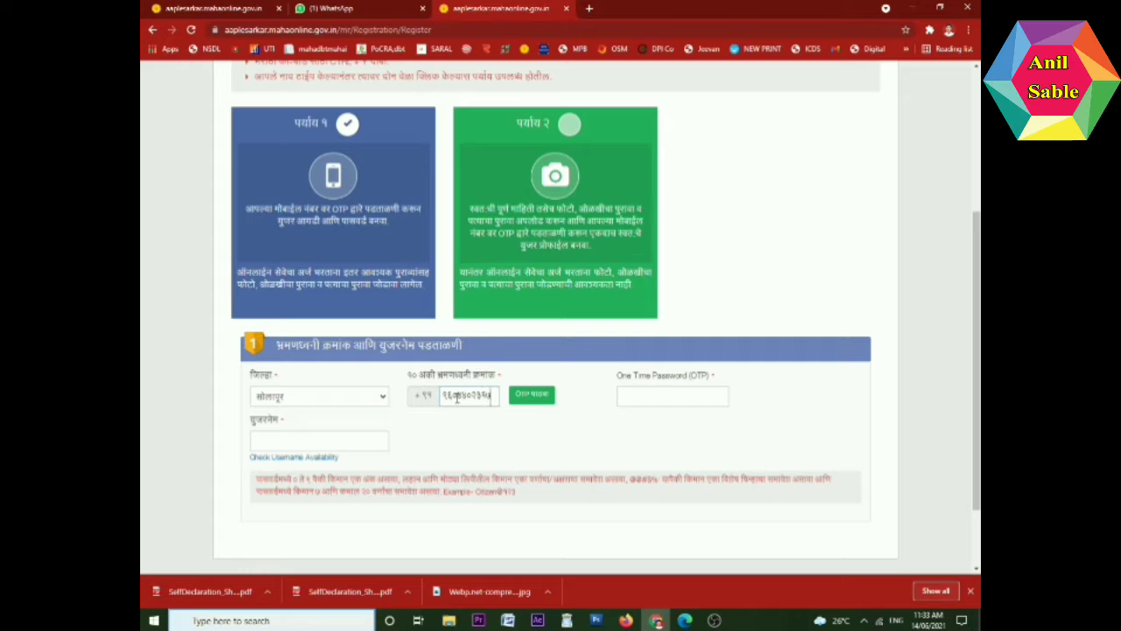
- Enter the 10-digit mobile number and request an OTP, acknowledging the sent notice
{"action": "left_click", "coordinate": [533, 395]}
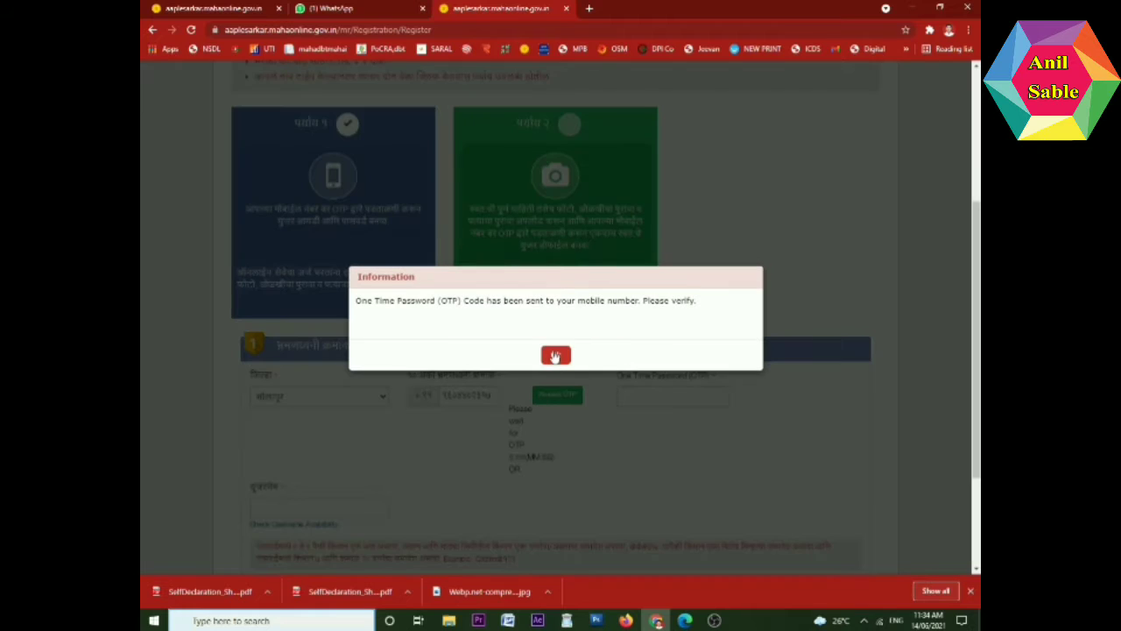
{"action": "left_click", "coordinate": [554, 357]}
{"action": "left_click", "coordinate": [638, 395]}
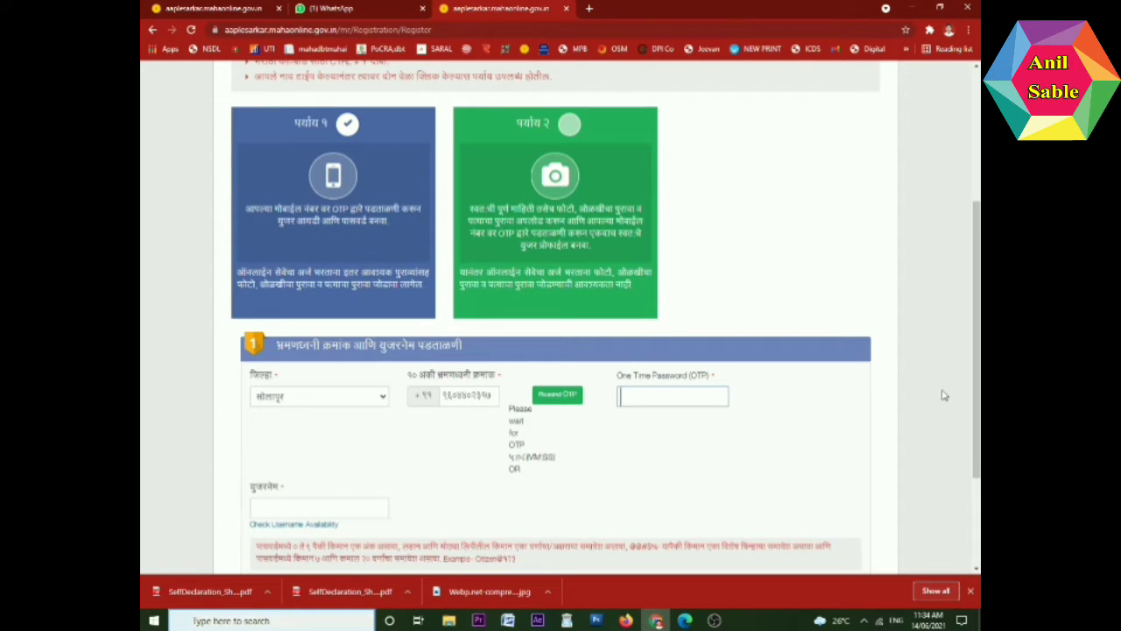
- Enter the received OTP and a username, then check that the username is available
{"action": "left_click", "coordinate": [335, 506]}
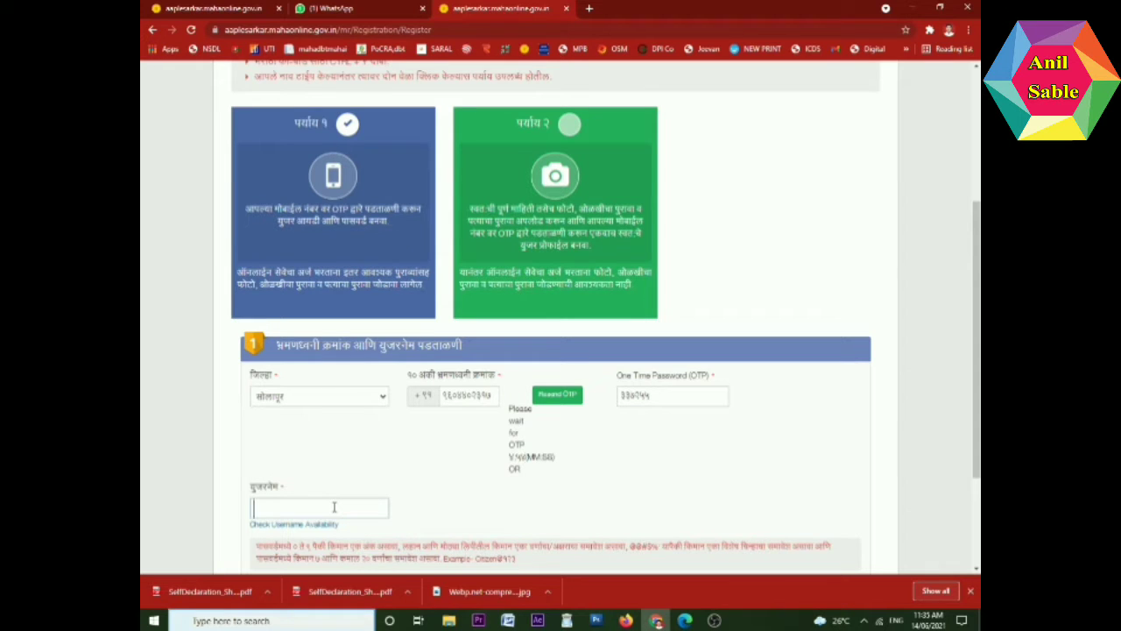
{"action": "scroll", "coordinate": [429, 500], "scroll_direction": "down", "scroll_amount": 3}
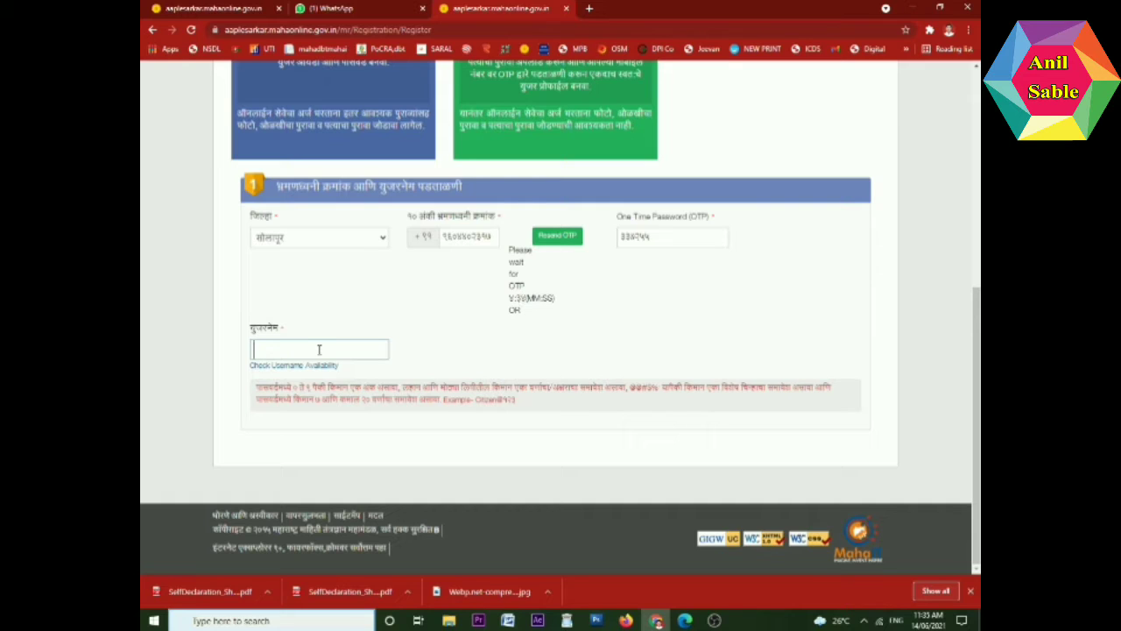
{"action": "left_click", "coordinate": [315, 367]}
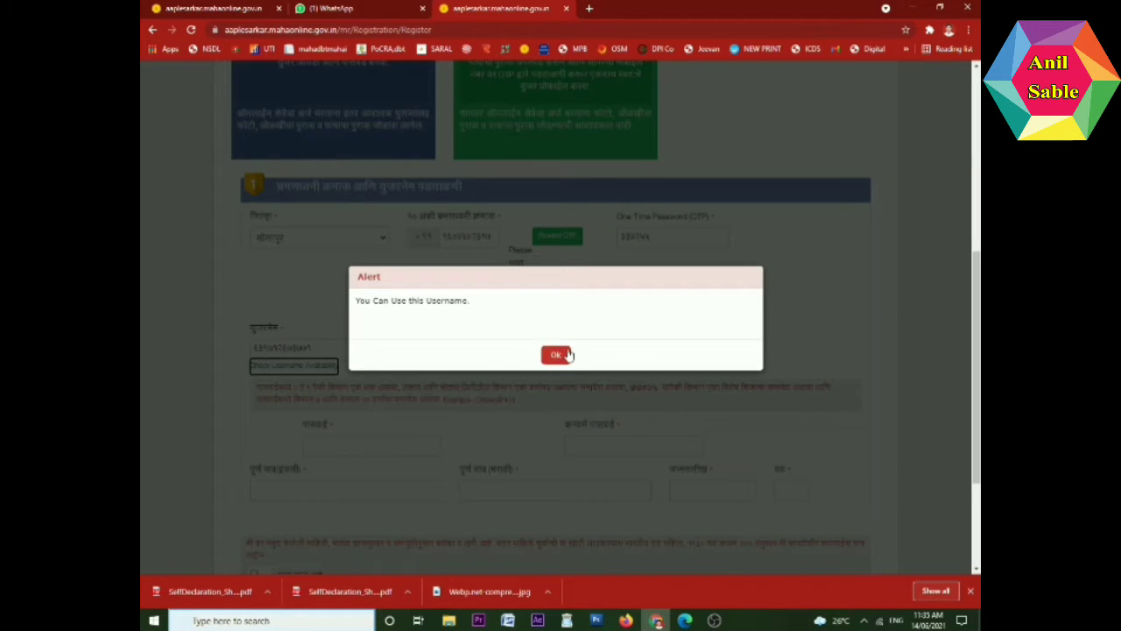
- Replace the rejected password with an accepted one and repeat it in Confirm Password
{"action": "left_click", "coordinate": [560, 354]}
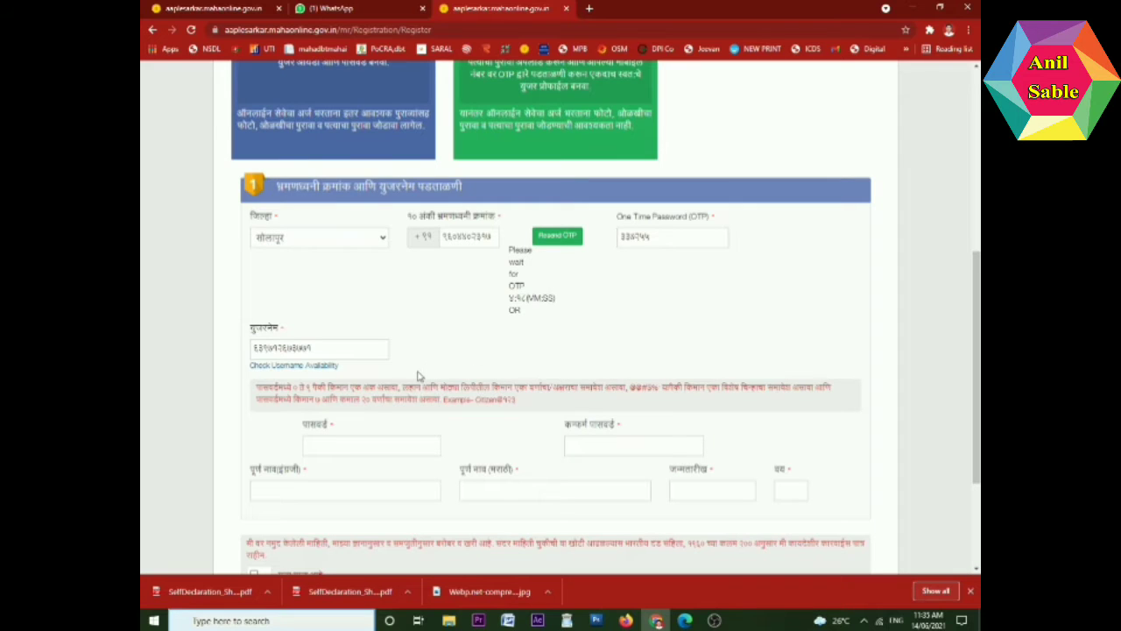
{"action": "left_click", "coordinate": [352, 450]}
{"action": "type", "text": "**"}
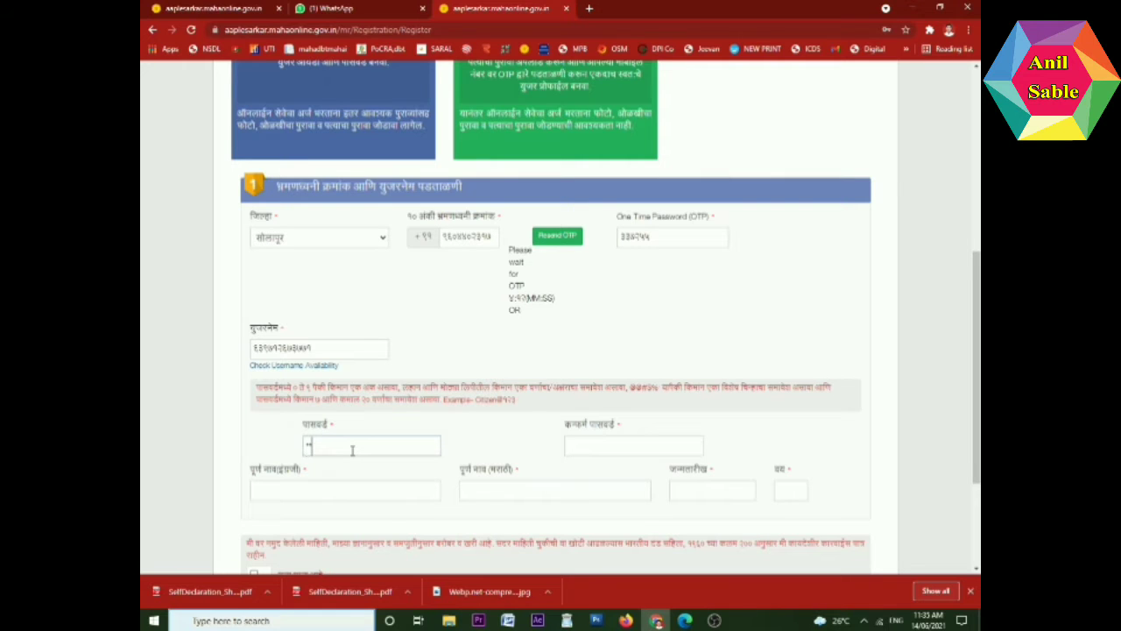
{"action": "type", "text": "******"}
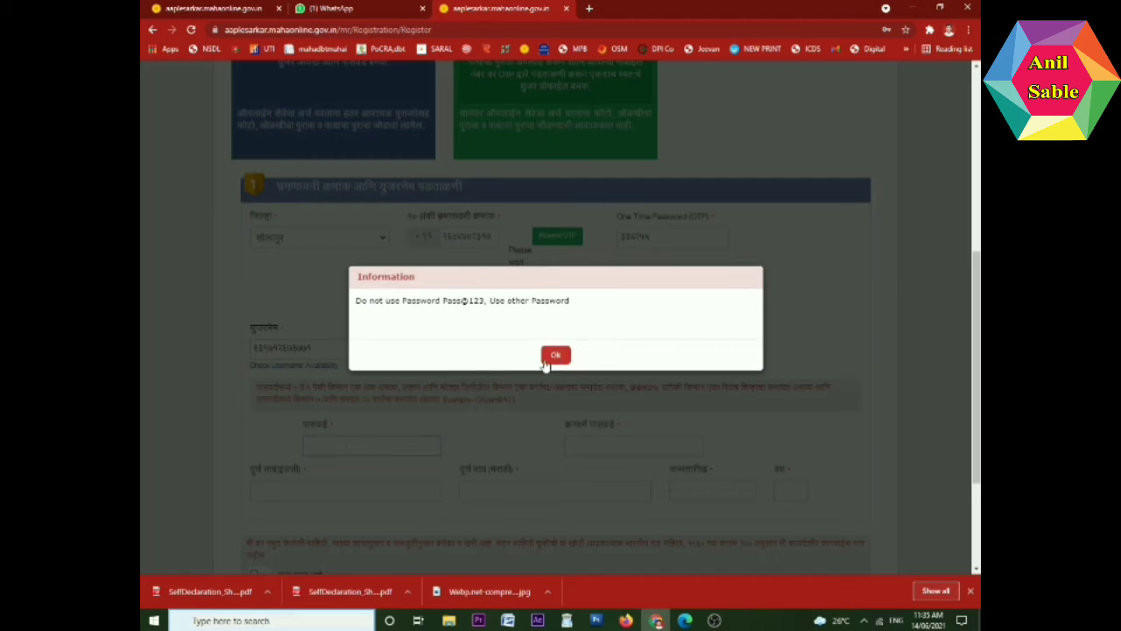
{"action": "left_click", "coordinate": [553, 355]}
{"action": "left_click", "coordinate": [357, 447]}
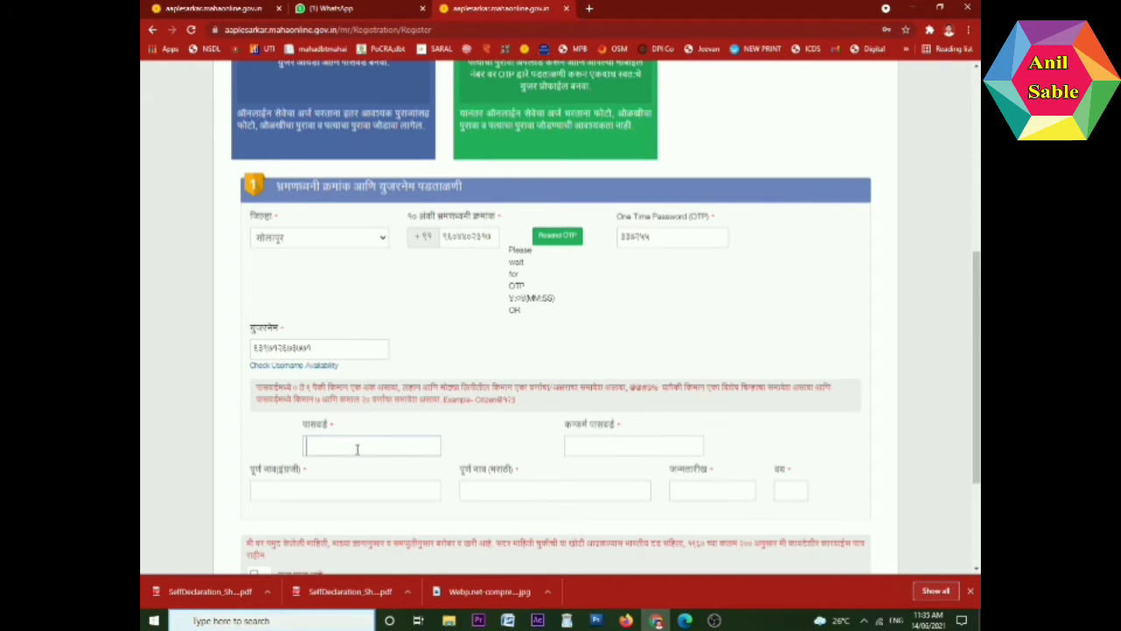
{"action": "type", "text": "P•••••••••"}
{"action": "key", "text": "Tab"}
{"action": "type", "text": "••••••"}
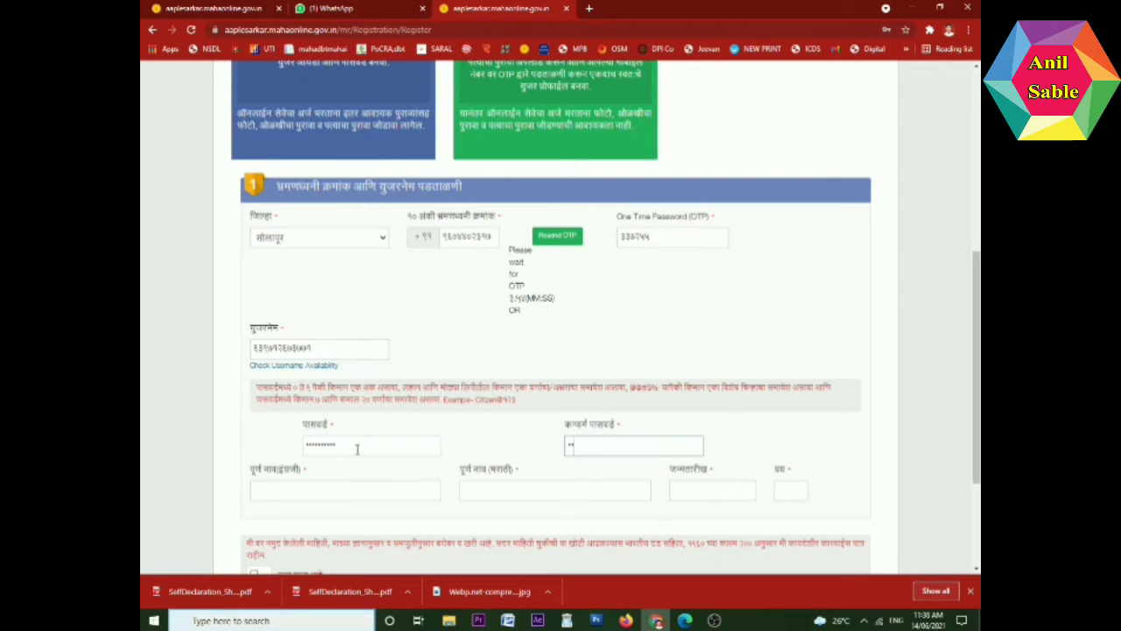
{"action": "type", "text": "••••"}
{"action": "scroll", "coordinate": [352, 471], "scroll_direction": "down", "scroll_amount": 1}
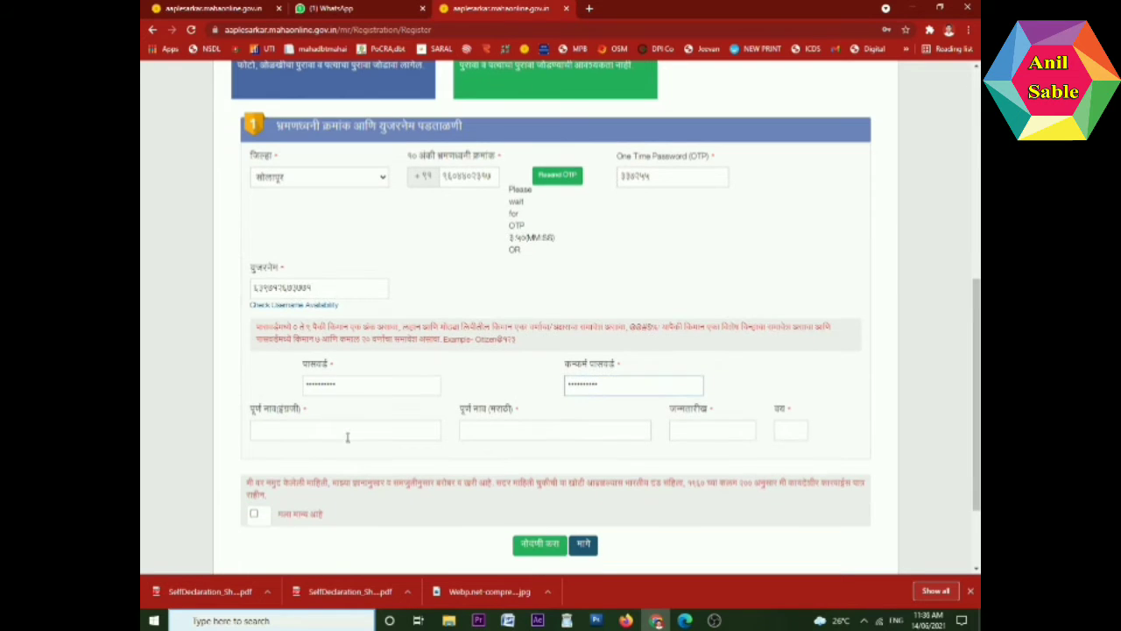
- Enter the applicant's full name in English, moving on to the Marathi name field
{"action": "left_click", "coordinate": [347, 429]}
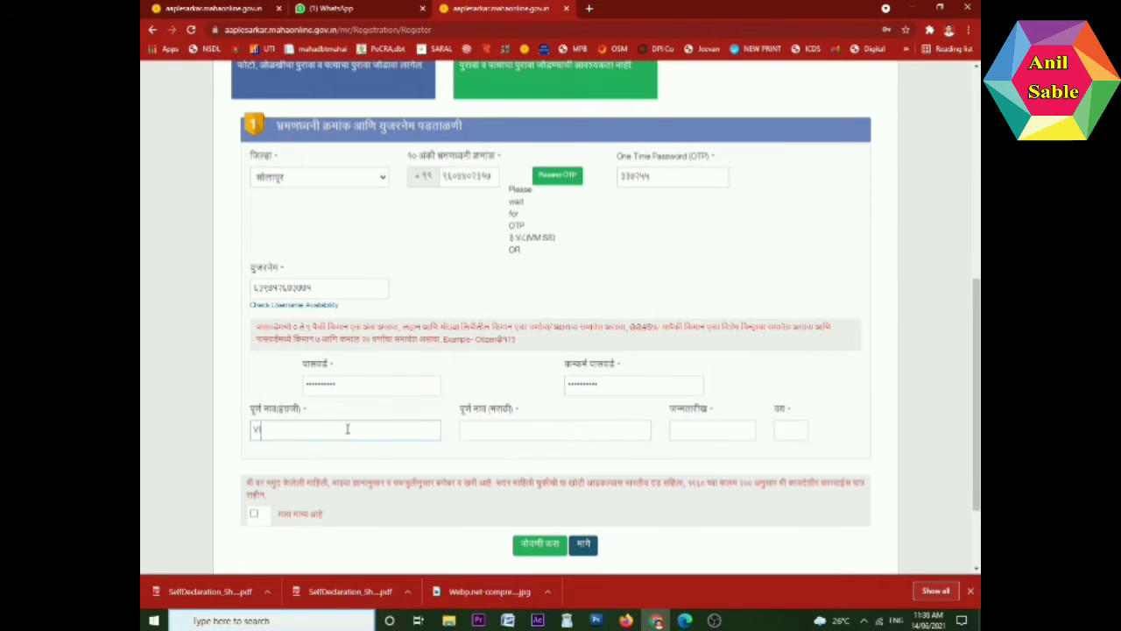
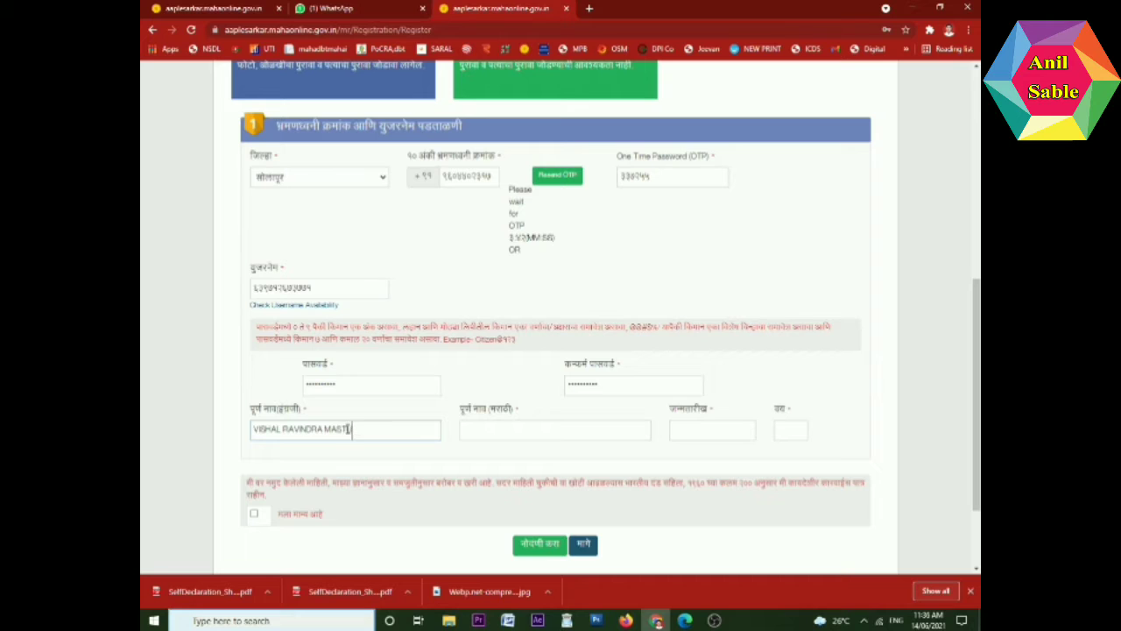
{"action": "key", "text": "Tab"}
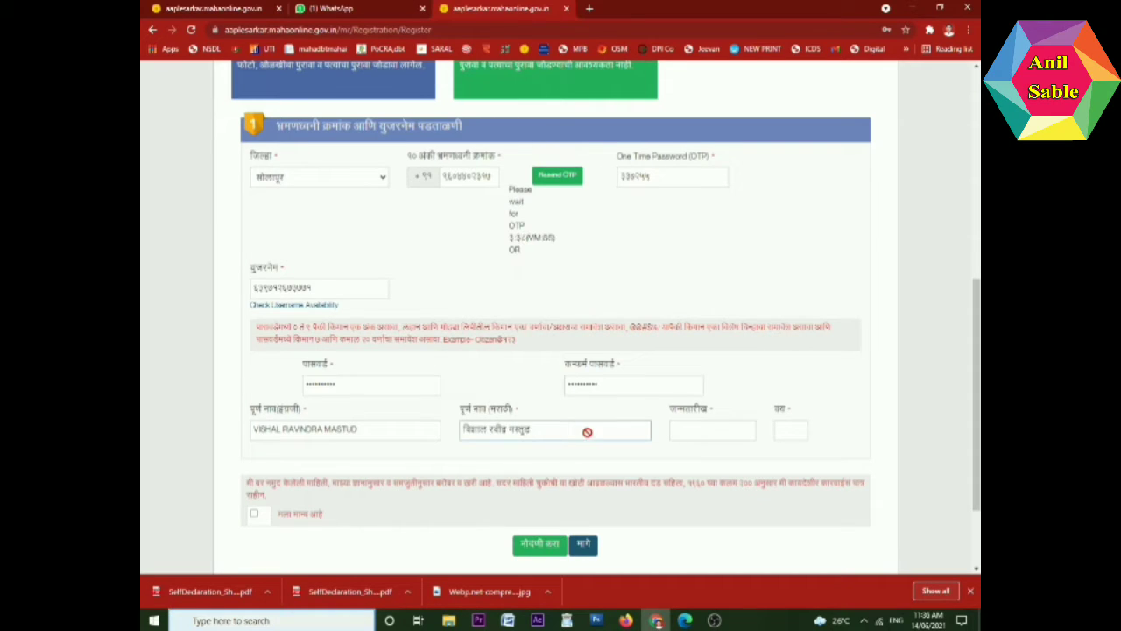
- Set the birth date to 28 December 1997 in the calendar, giving age 23
{"action": "left_click", "coordinate": [684, 429]}
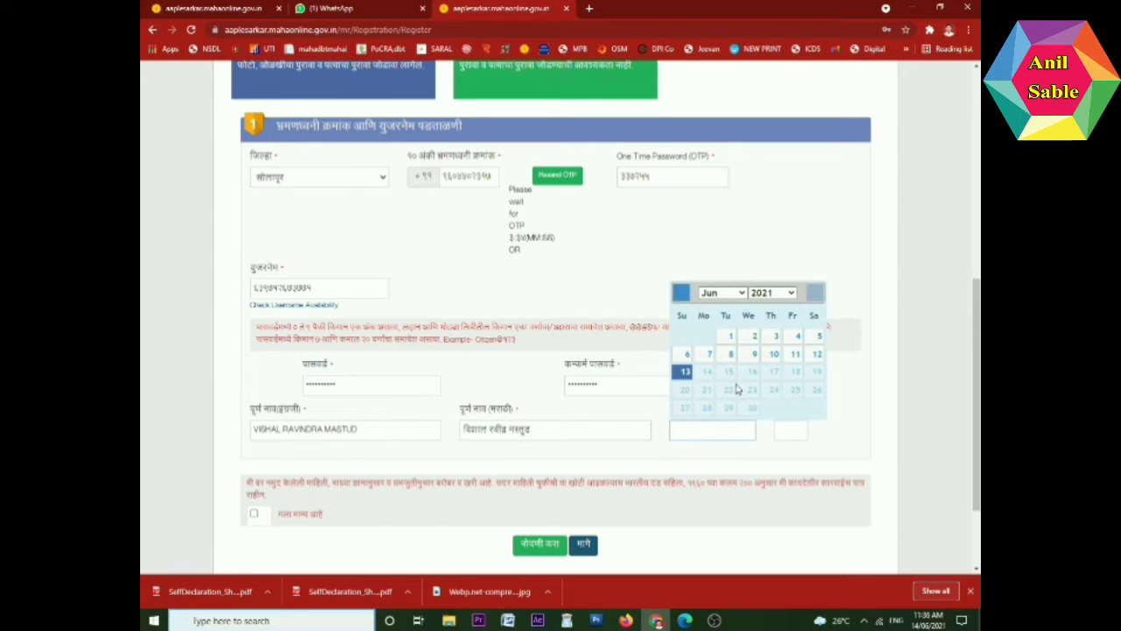
{"action": "left_click", "coordinate": [772, 292]}
{"action": "scroll", "coordinate": [760, 377], "scroll_direction": "down", "scroll_amount": 1}
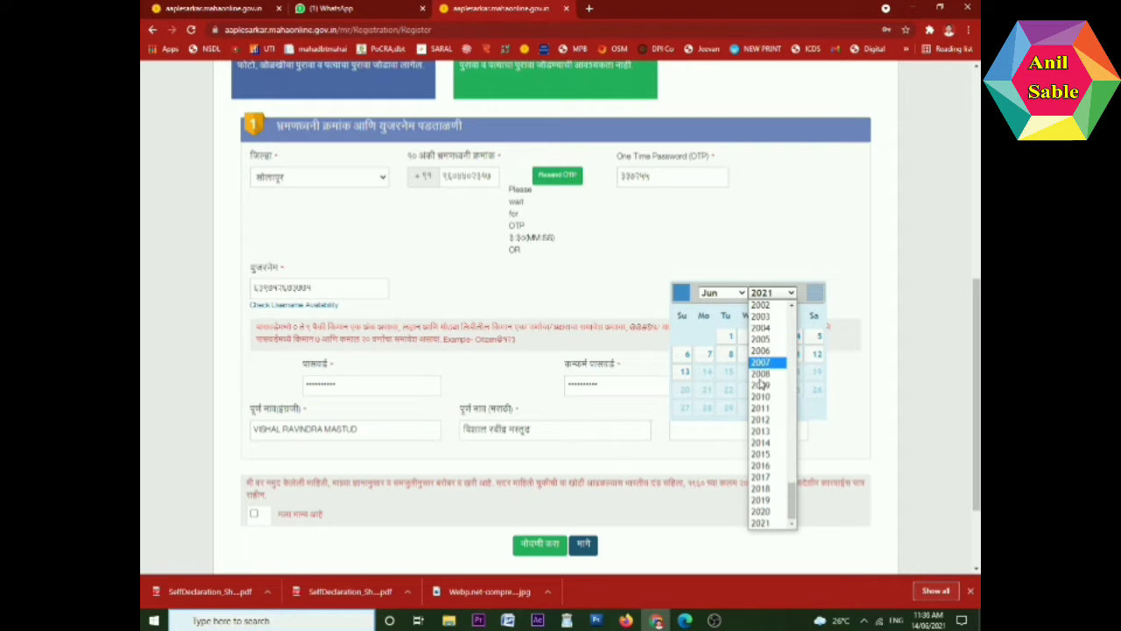
{"action": "scroll", "coordinate": [760, 384], "scroll_direction": "up", "scroll_amount": 14}
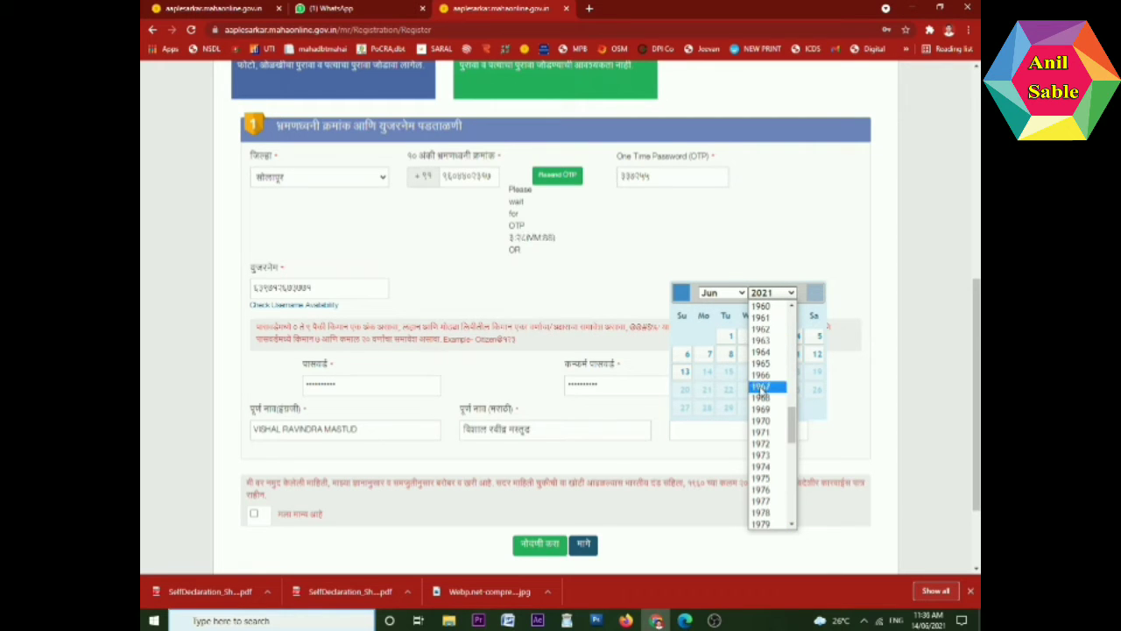
{"action": "scroll", "coordinate": [760, 386], "scroll_direction": "down", "scroll_amount": 7}
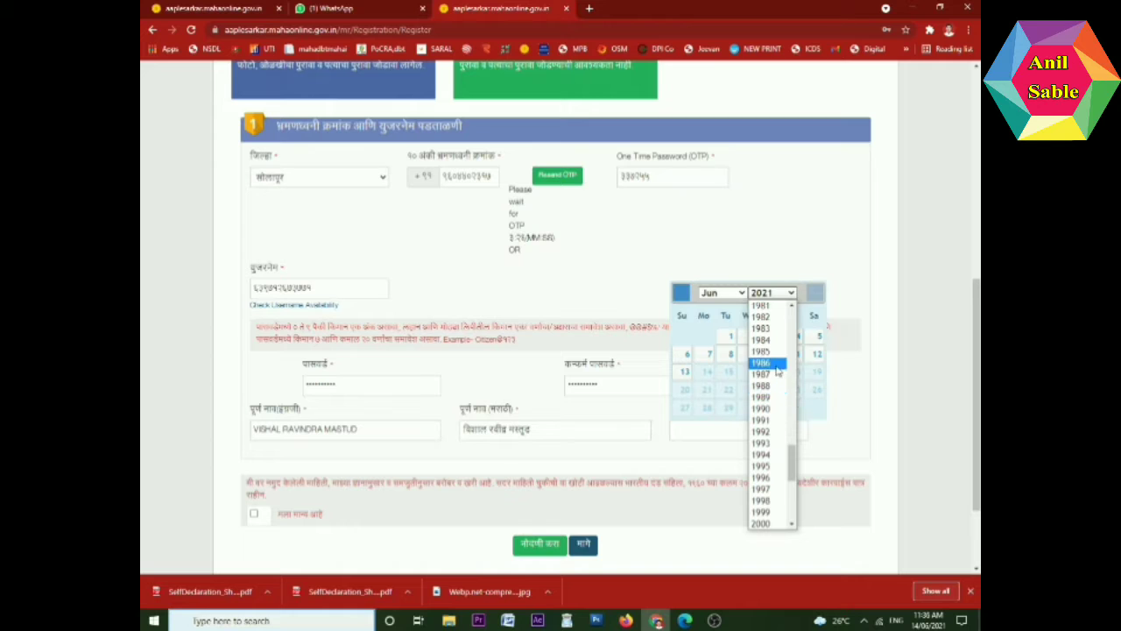
{"action": "left_click", "coordinate": [778, 489]}
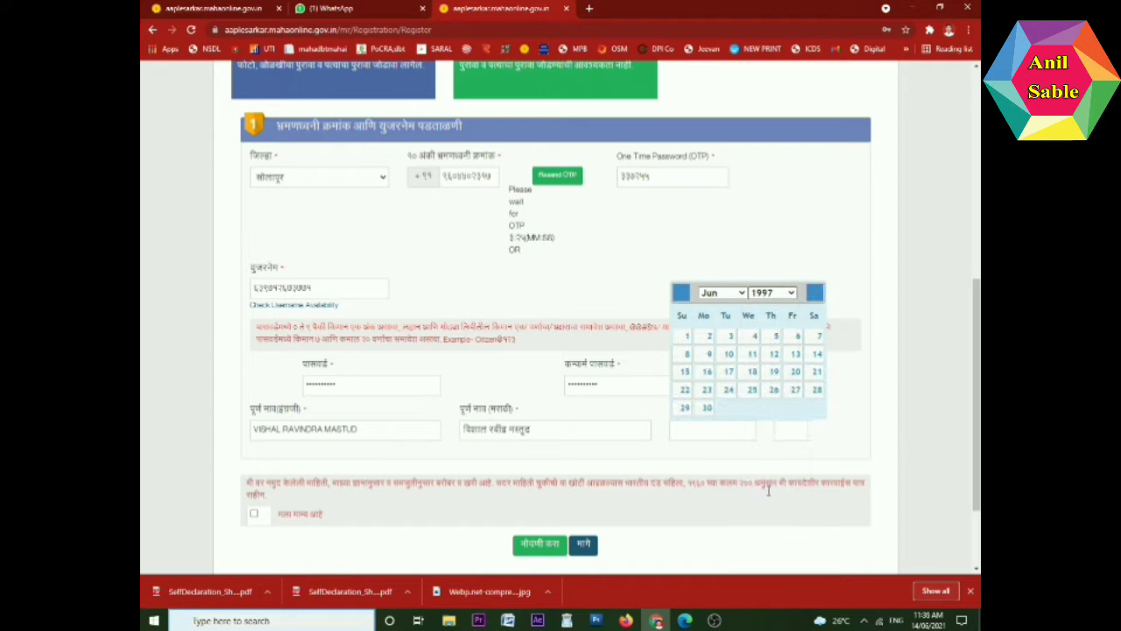
{"action": "left_click", "coordinate": [735, 296]}
{"action": "left_click", "coordinate": [721, 431]}
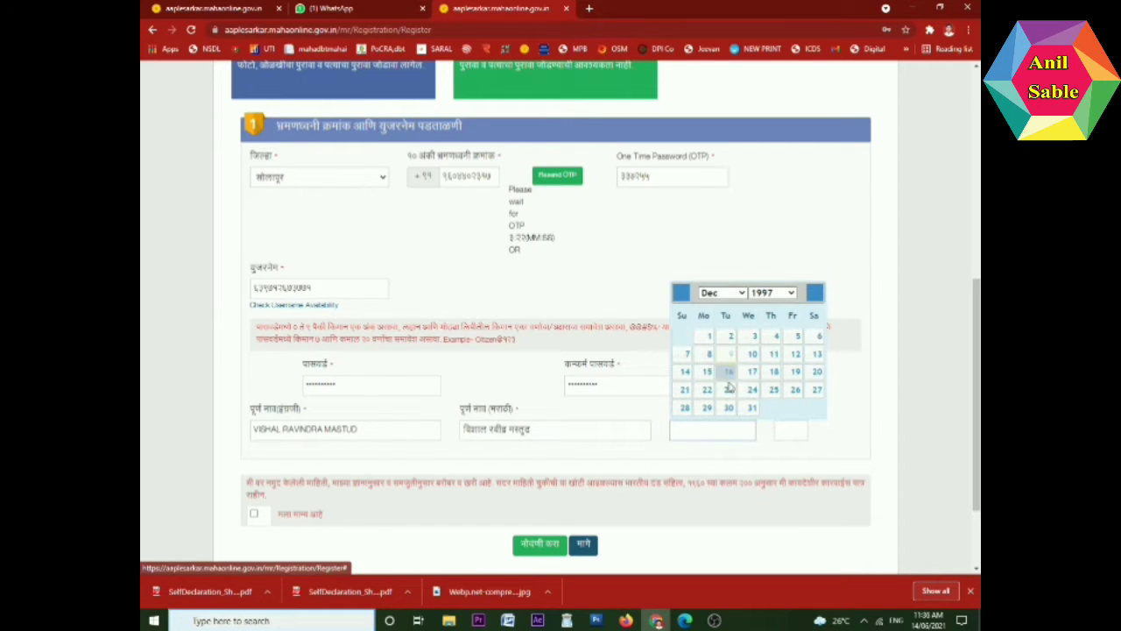
{"action": "left_click", "coordinate": [686, 408]}
{"action": "scroll", "coordinate": [777, 447], "scroll_direction": "down", "scroll_amount": 1}
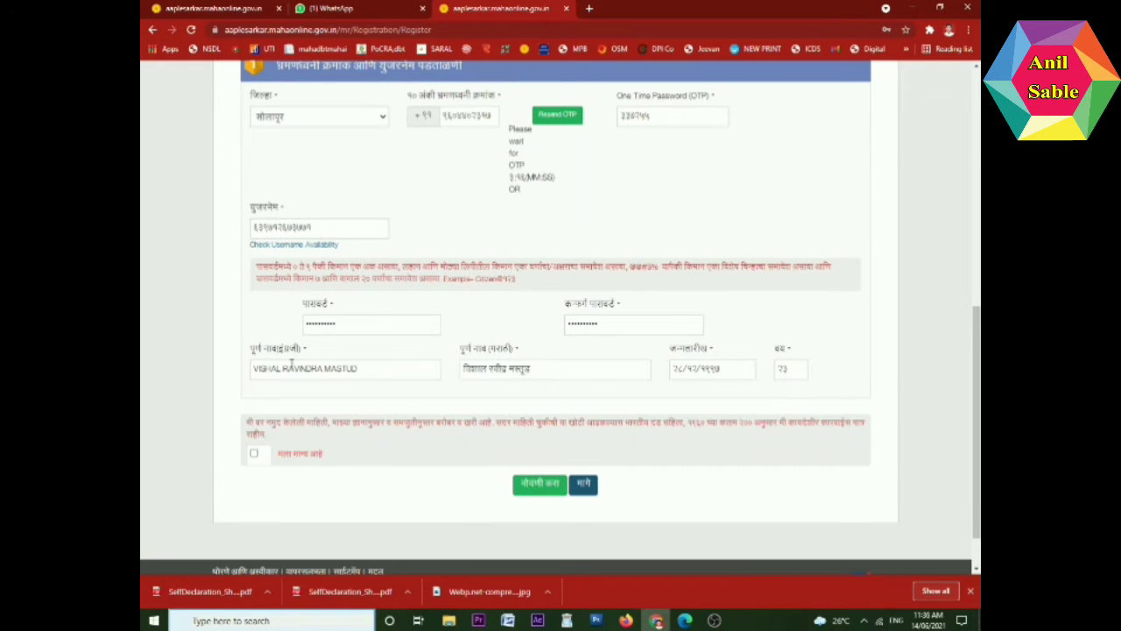
- Accept the declaration, submit with नोंदणी करा, and acknowledge the confirmation dialog
{"action": "left_click", "coordinate": [254, 453]}
{"action": "left_click", "coordinate": [530, 487]}
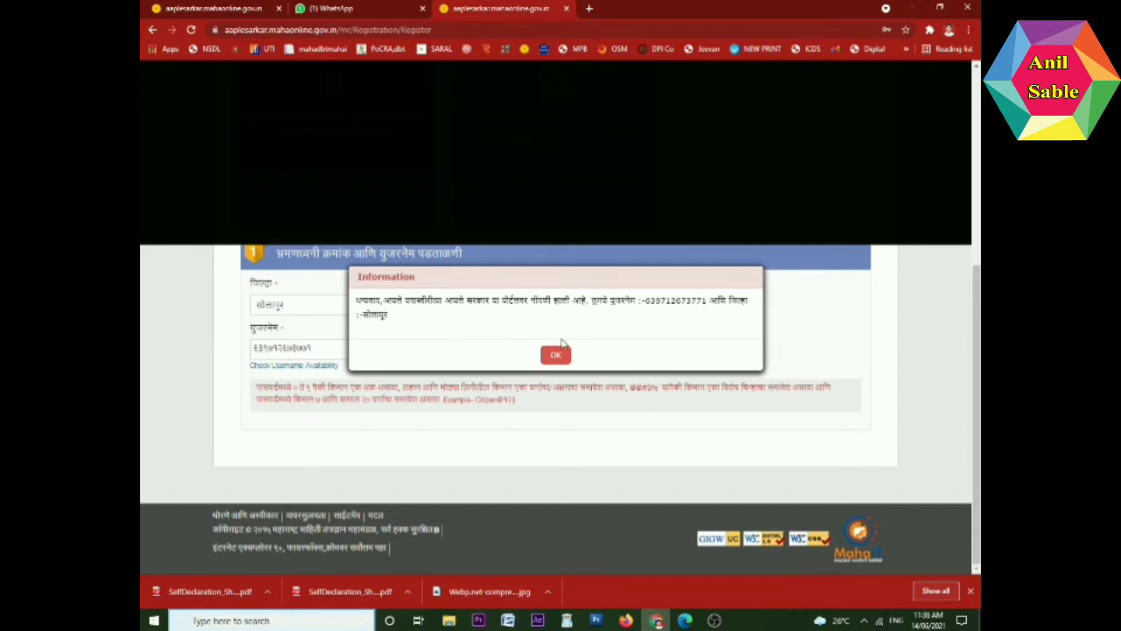
{"action": "left_click", "coordinate": [555, 355]}
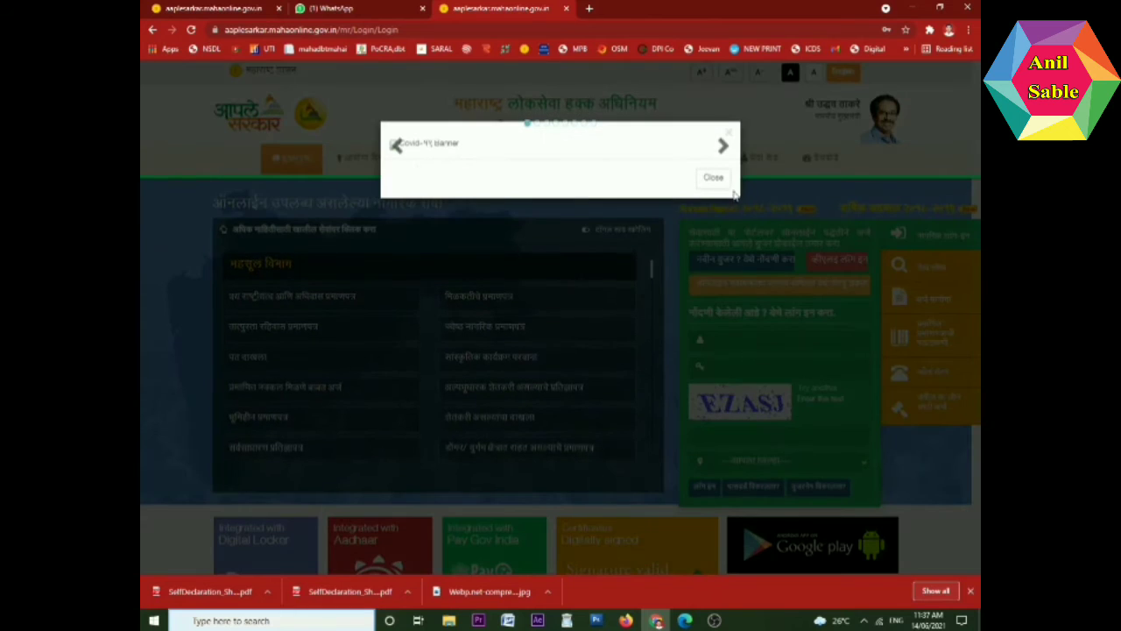
- Close the Covid notice and log in with the new username, password, captcha and district सोलापूर
{"action": "left_click", "coordinate": [713, 179]}
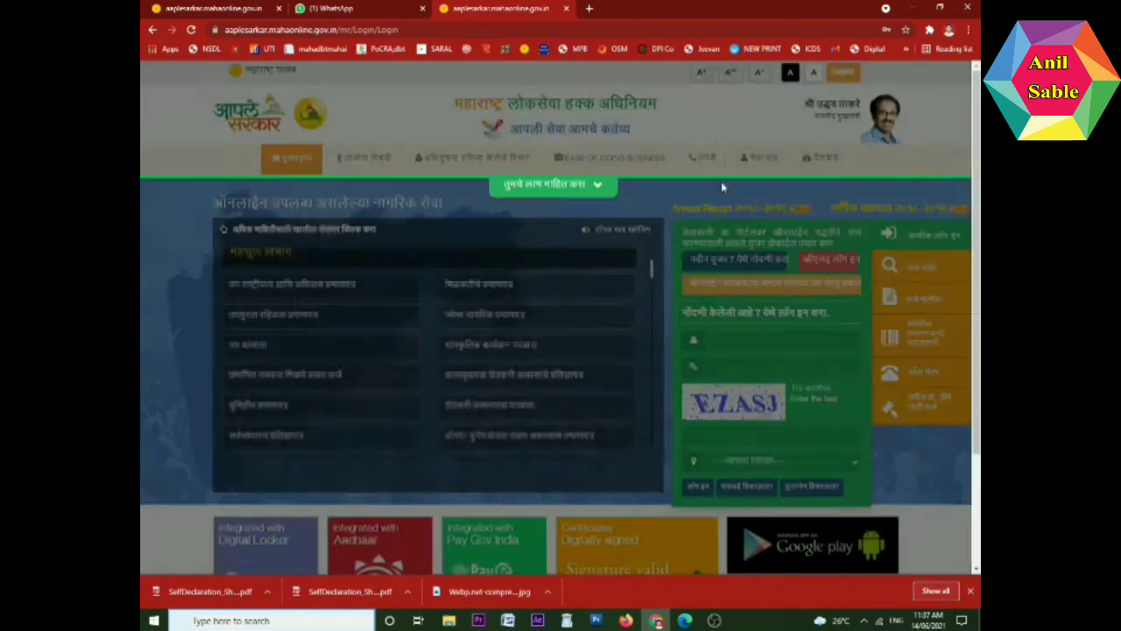
{"action": "left_click", "coordinate": [742, 342]}
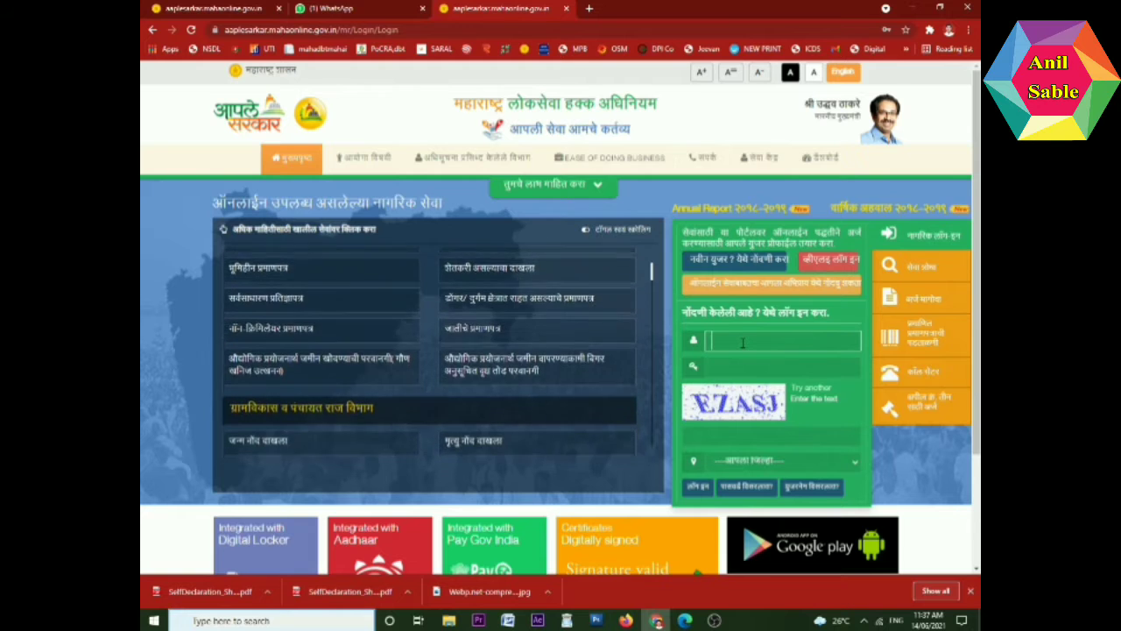
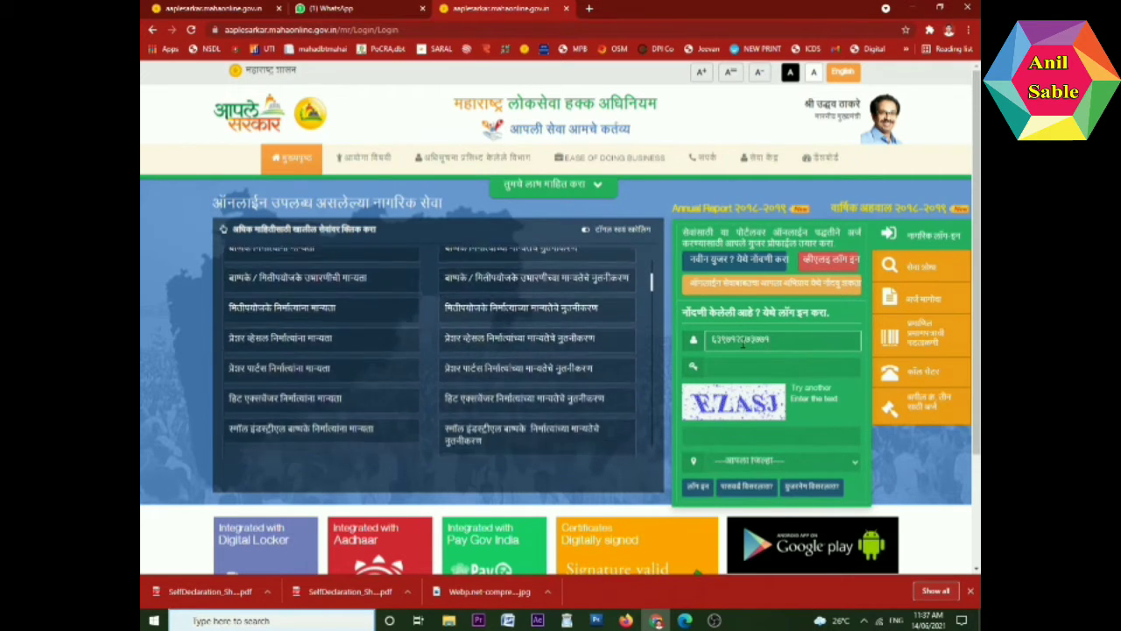
{"action": "key", "text": "Tab"}
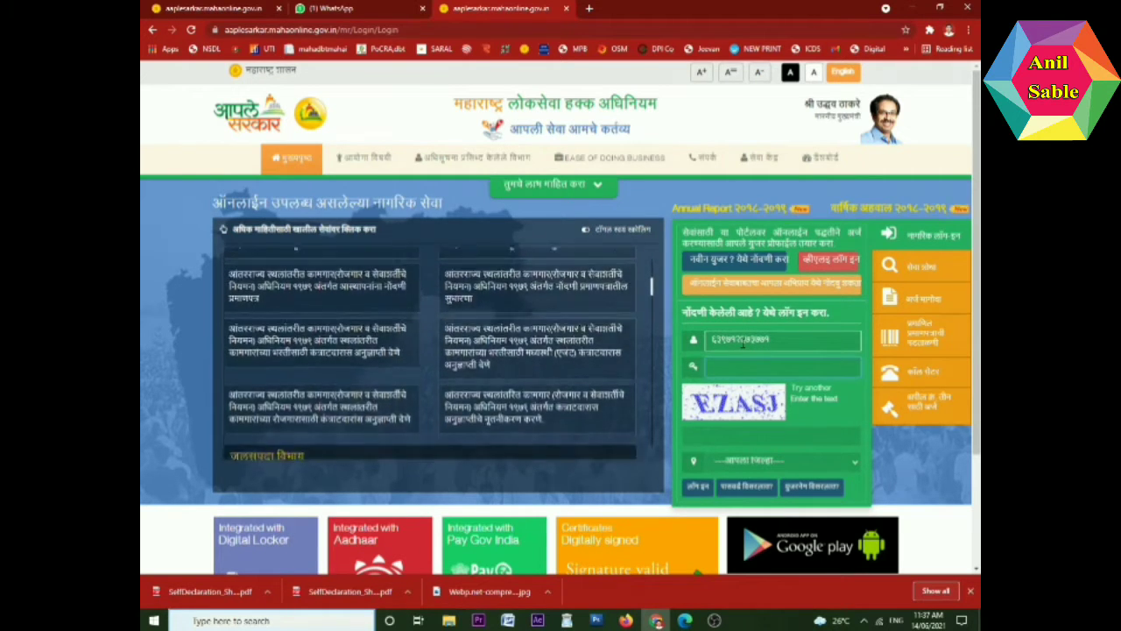
{"action": "type", "text": "********"}
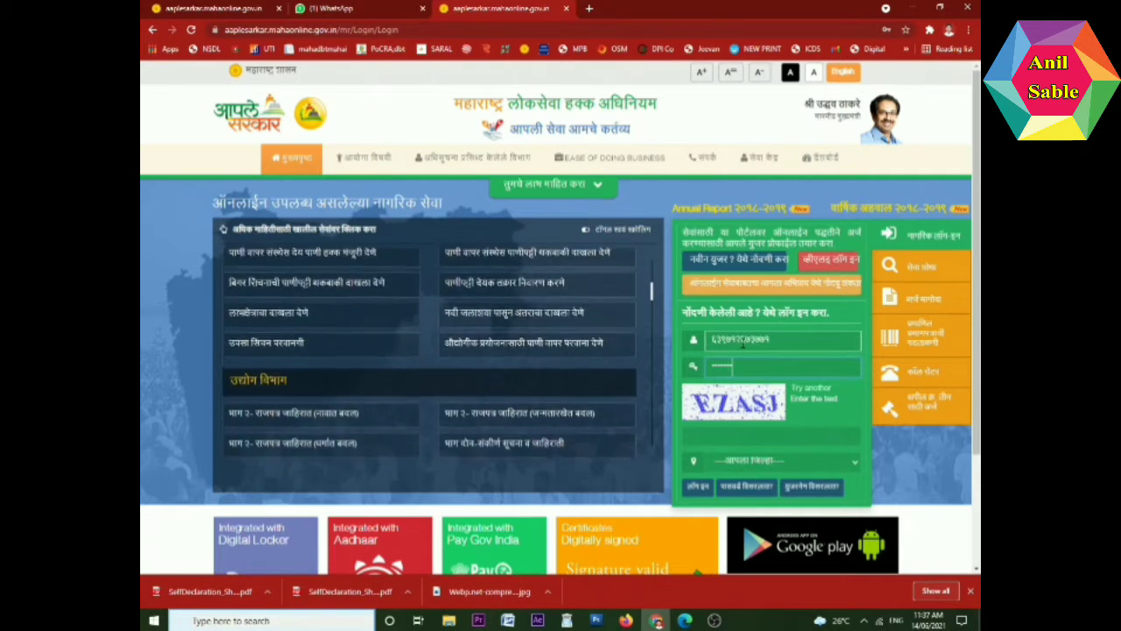
{"action": "left_click", "coordinate": [734, 436]}
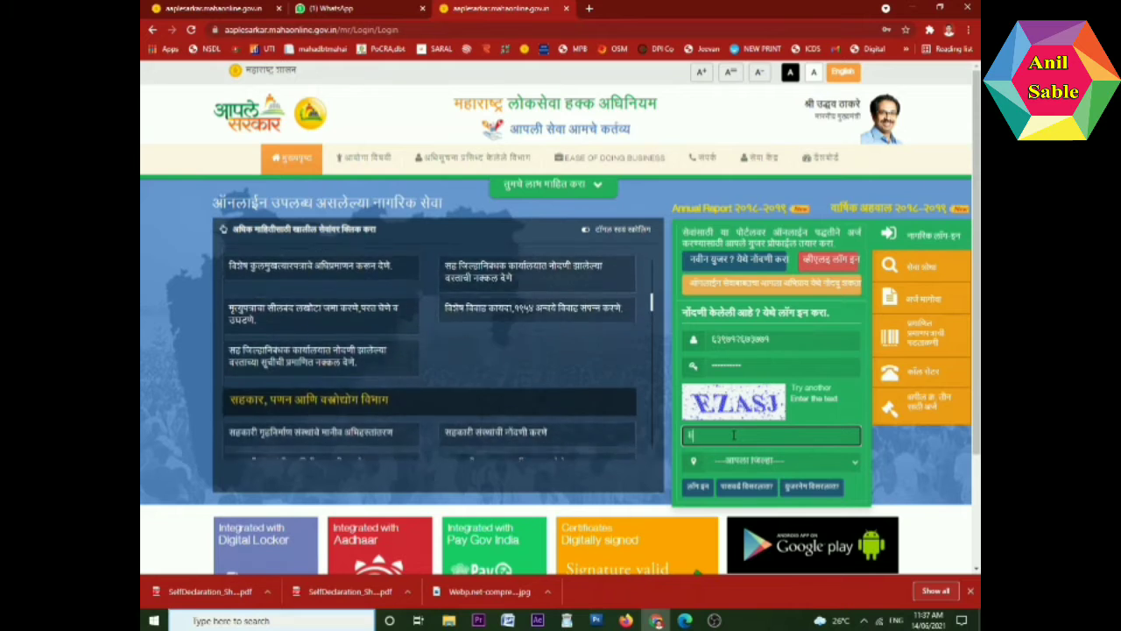
{"action": "type", "text": "EZASJ"}
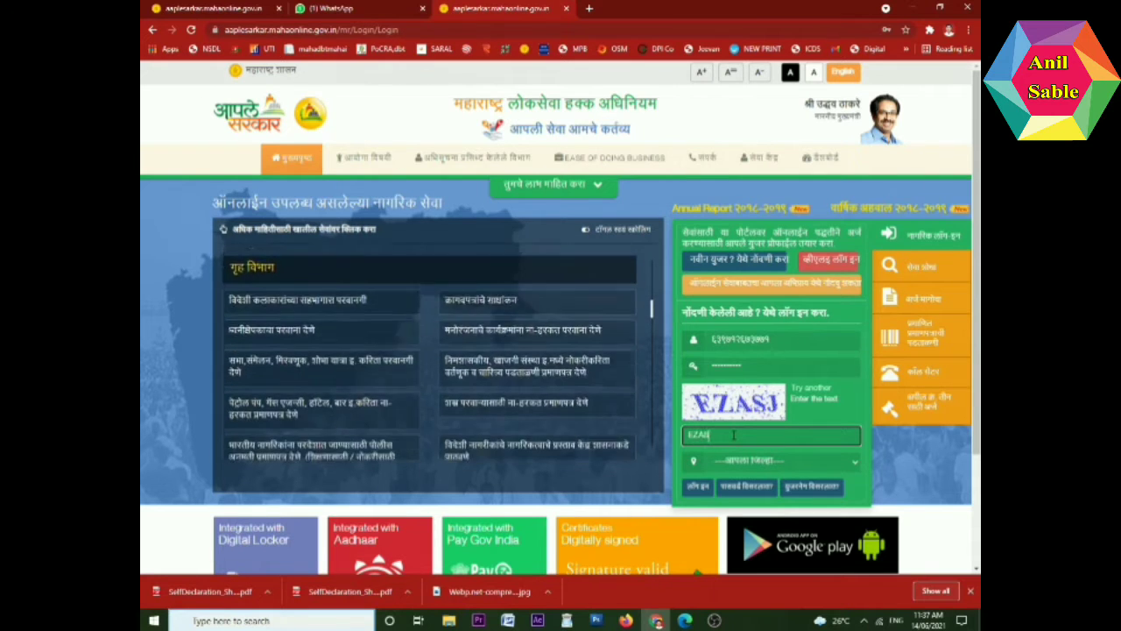
{"action": "left_click", "coordinate": [771, 460]}
{"action": "scroll", "coordinate": [775, 359], "scroll_direction": "down", "scroll_amount": 3}
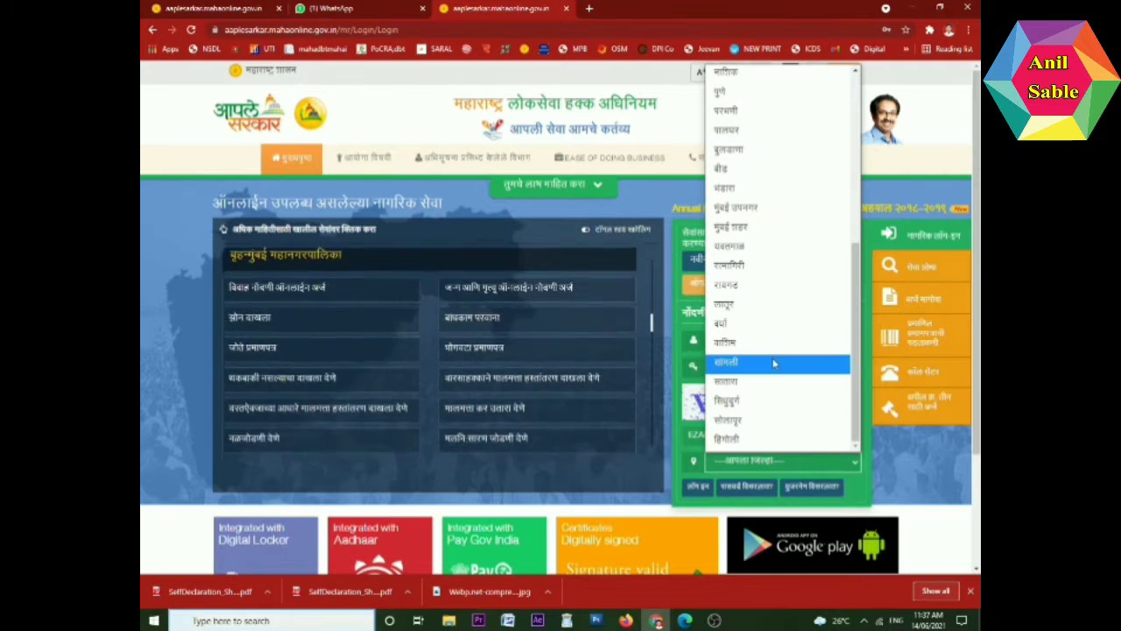
{"action": "left_click", "coordinate": [764, 426]}
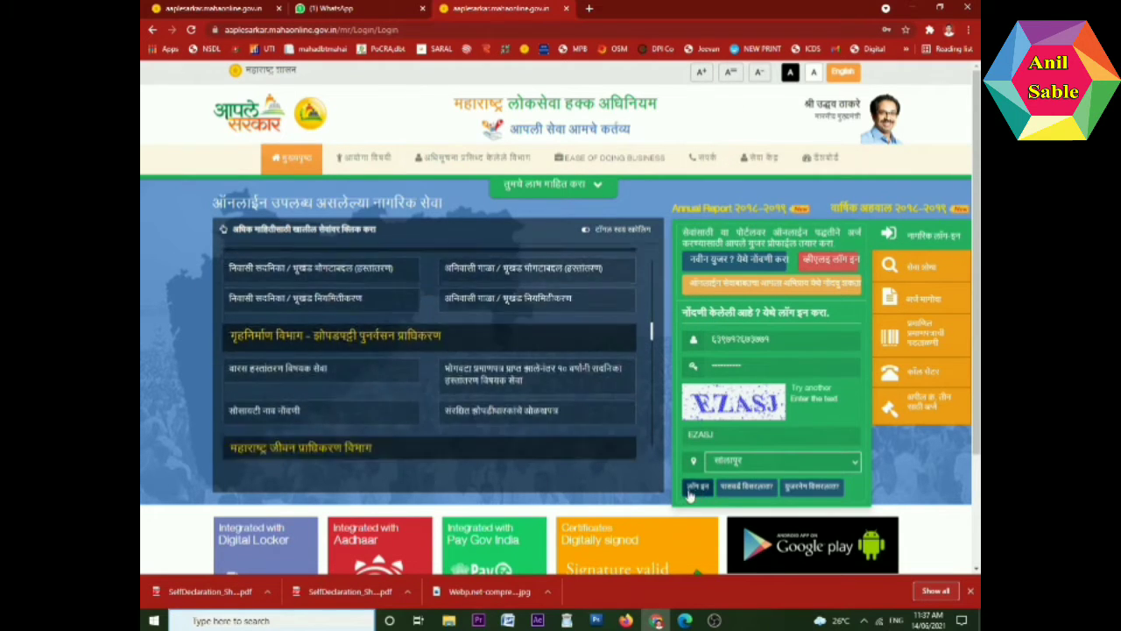
{"action": "left_click", "coordinate": [696, 487]}
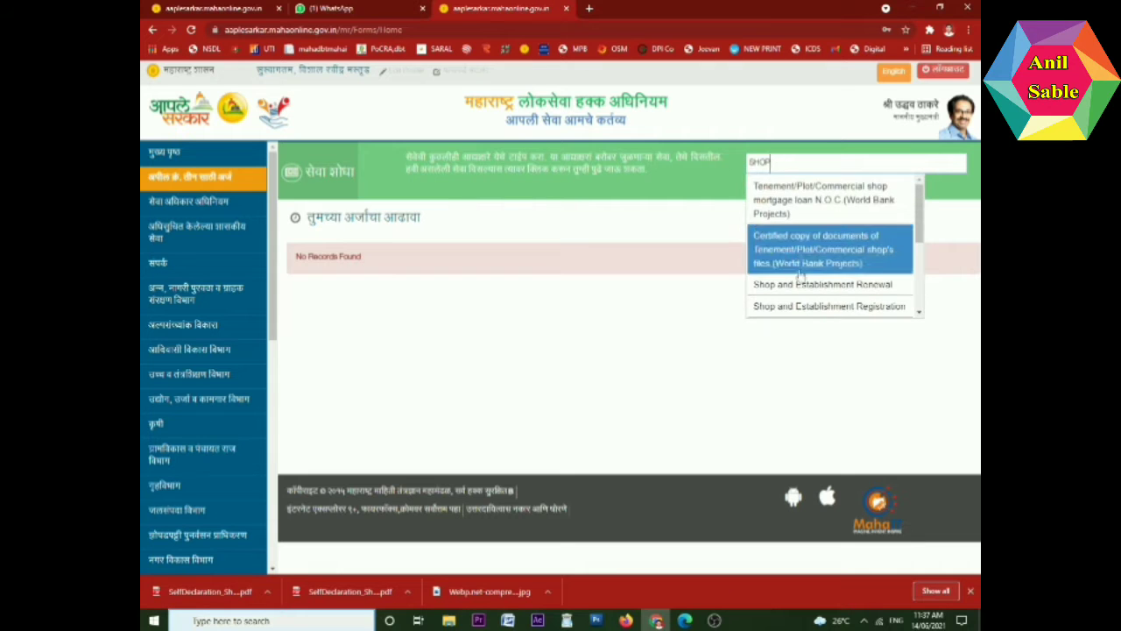
- Pick 'Shop and Establishment Registration' from the service search suggestions
{"action": "scroll", "coordinate": [876, 306], "scroll_direction": "down", "scroll_amount": 4}
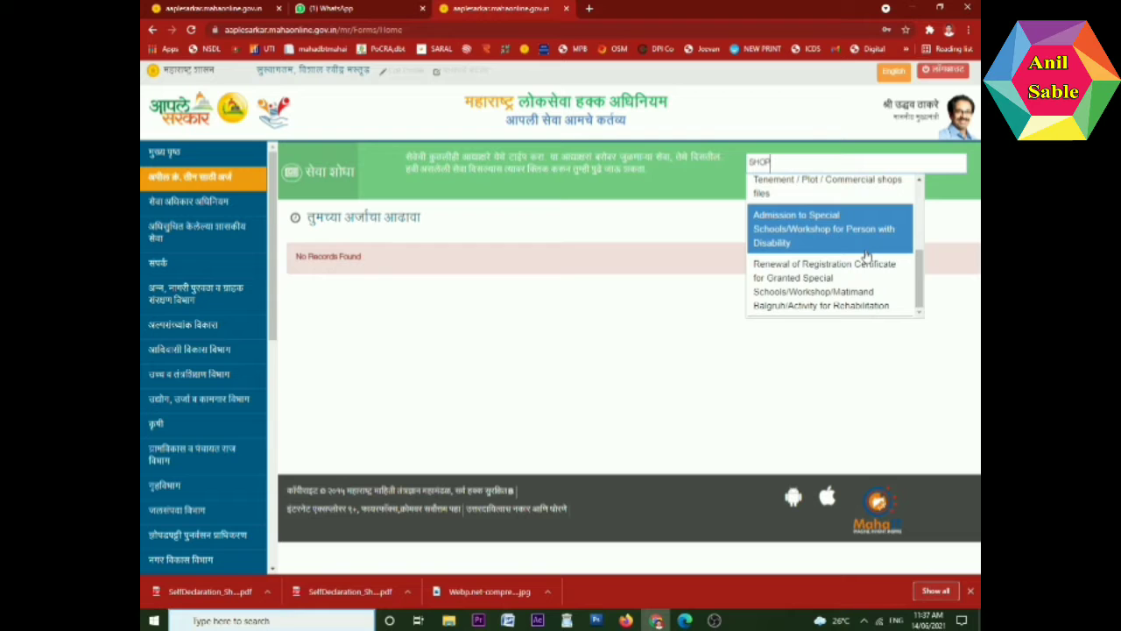
{"action": "scroll", "coordinate": [867, 254], "scroll_direction": "up", "scroll_amount": 3}
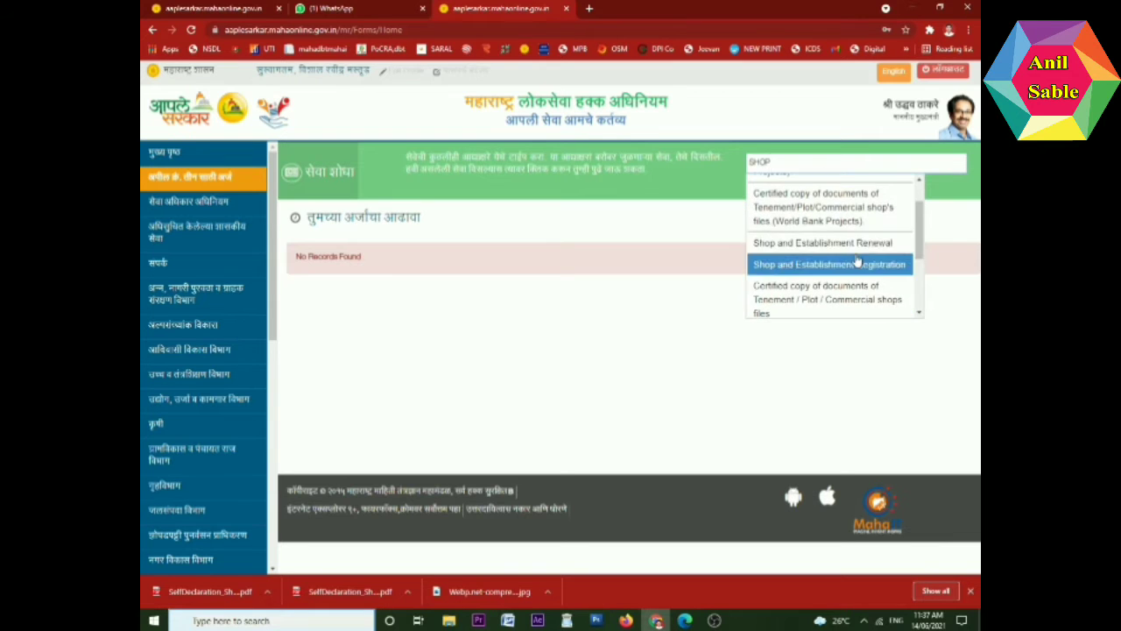
{"action": "scroll", "coordinate": [856, 261], "scroll_direction": "up", "scroll_amount": 2}
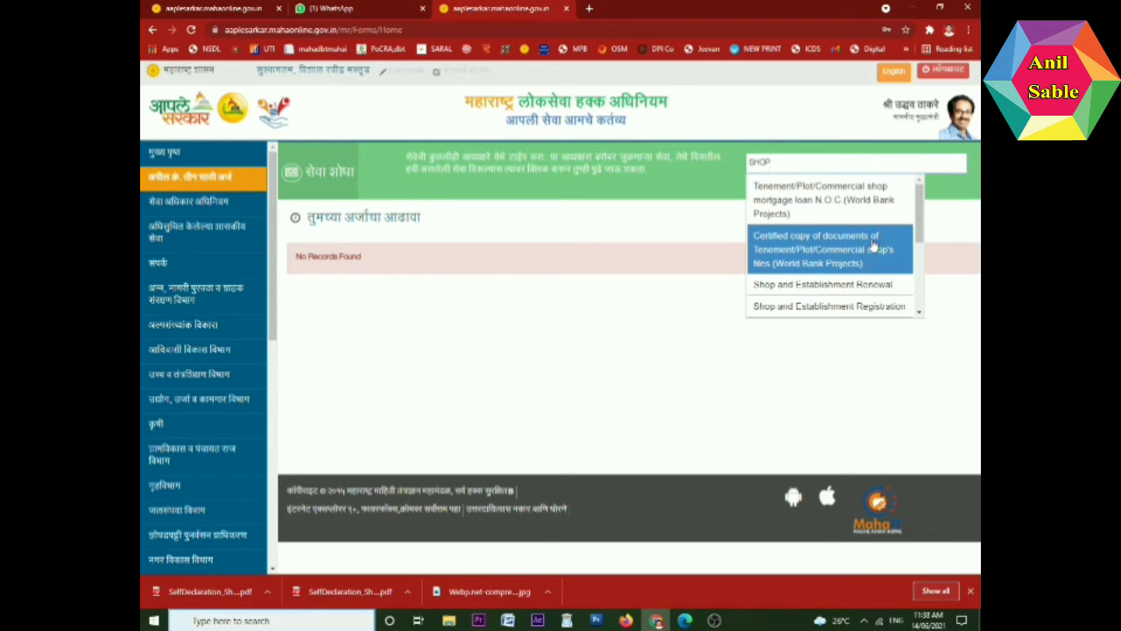
{"action": "left_click", "coordinate": [825, 307]}
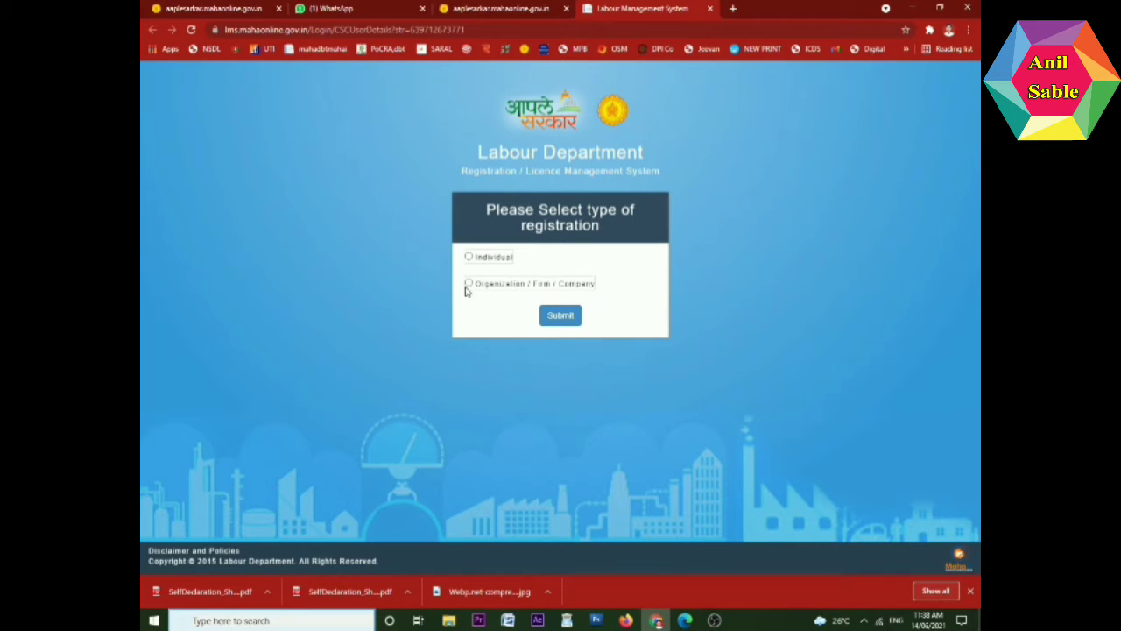
- Continue as Individual and open Application Form under Shop and Establishment Application
{"action": "left_click", "coordinate": [559, 317]}
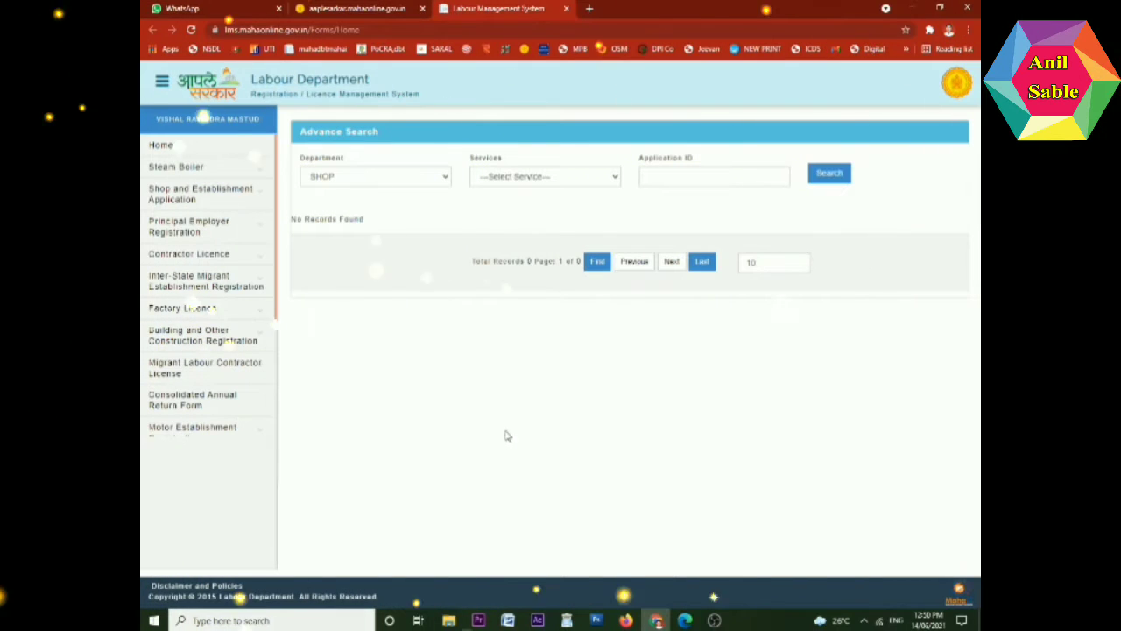
{"action": "left_click", "coordinate": [199, 199]}
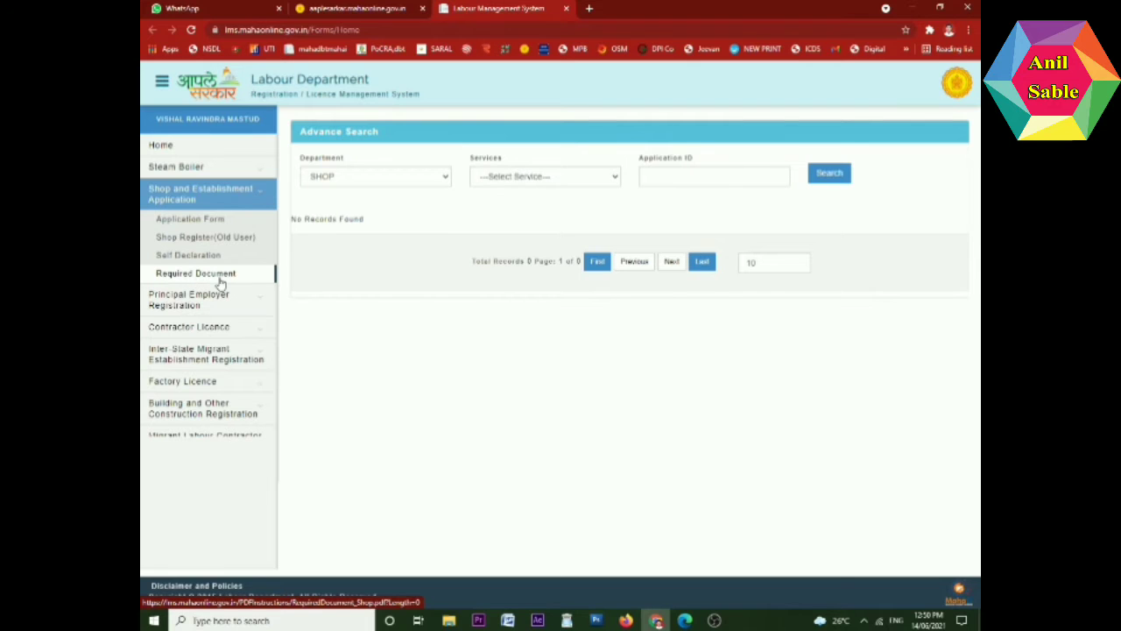
{"action": "left_click", "coordinate": [185, 227]}
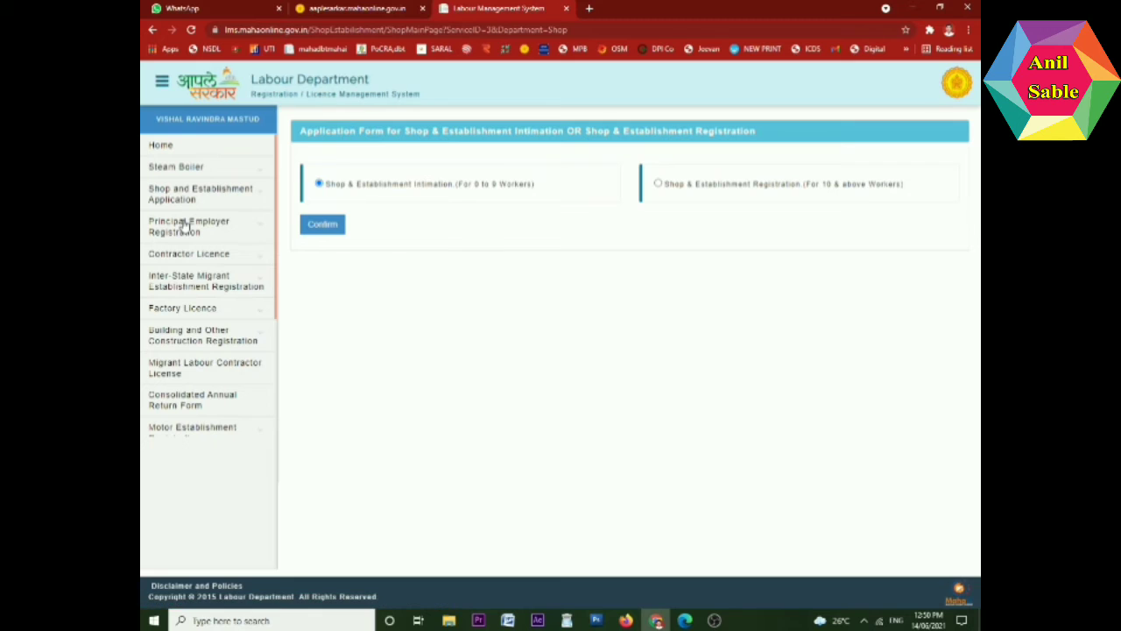
- Confirm the 0–9 workers intimation and select Pune division, Solapur district and Karmala Shop Inspector Office
{"action": "left_click", "coordinate": [323, 229]}
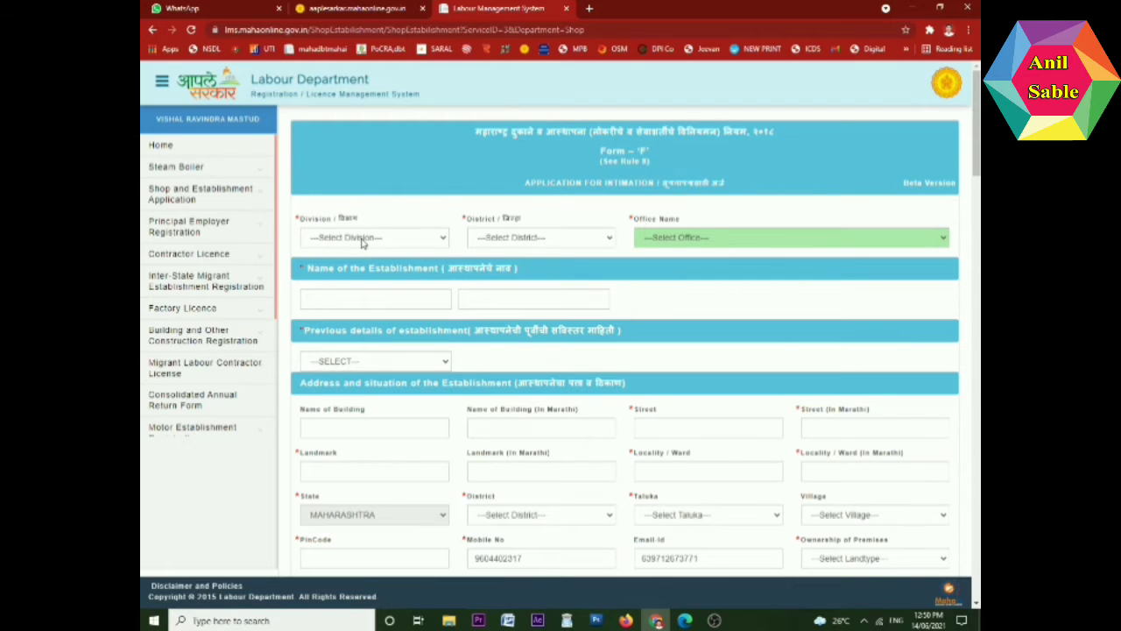
{"action": "left_click", "coordinate": [363, 240]}
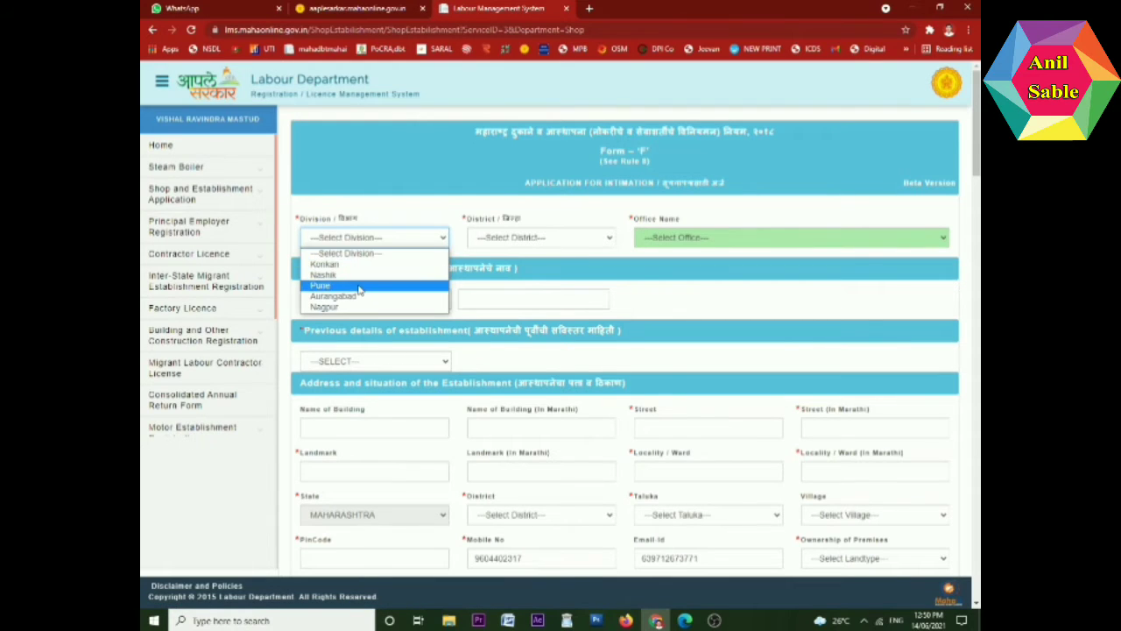
{"action": "left_click", "coordinate": [359, 286]}
{"action": "left_click", "coordinate": [515, 240]}
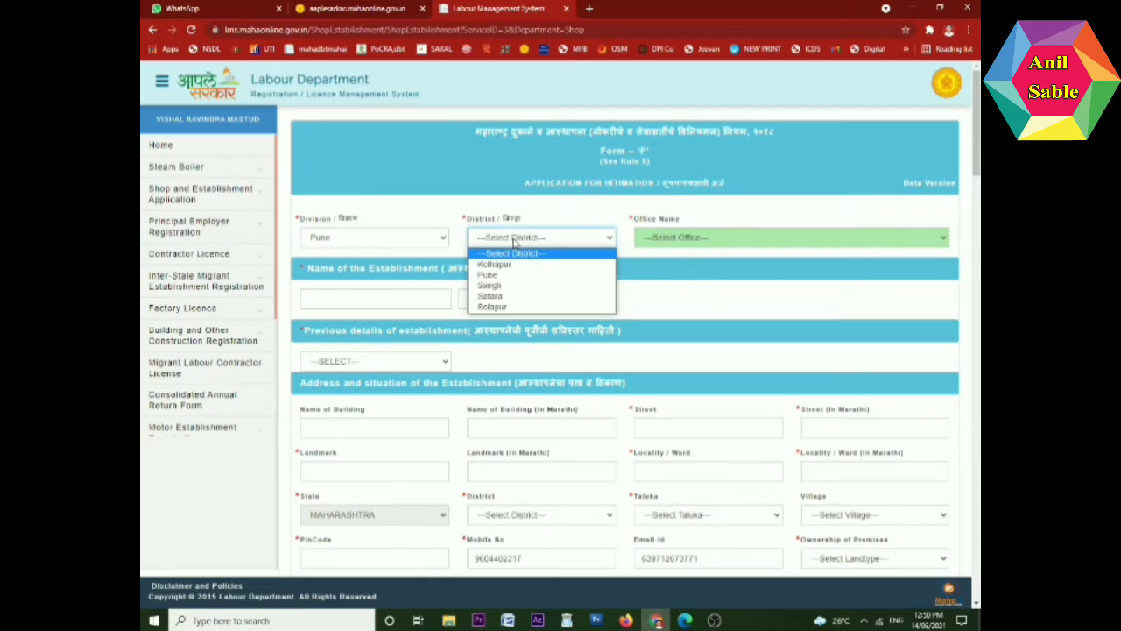
{"action": "left_click", "coordinate": [515, 307]}
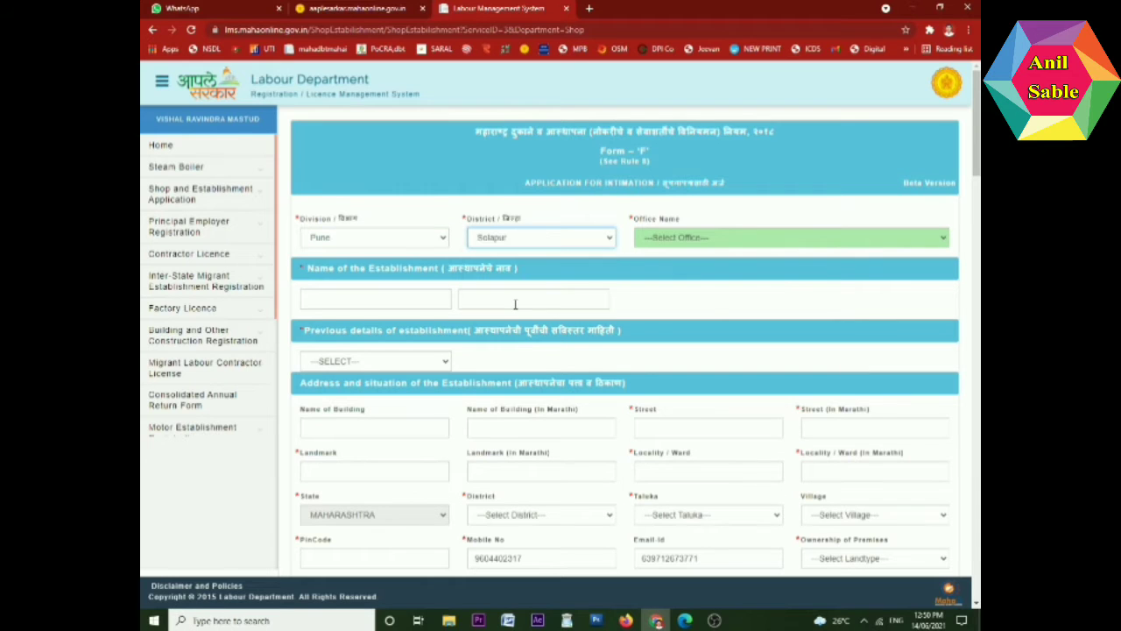
{"action": "left_click", "coordinate": [706, 241]}
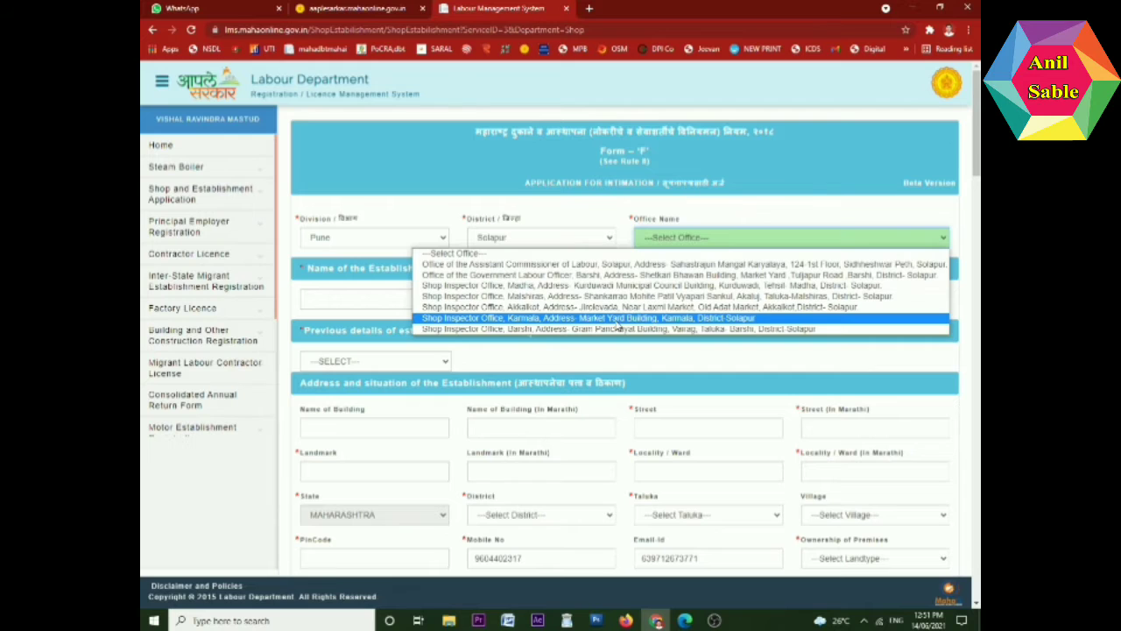
{"action": "left_click", "coordinate": [618, 319]}
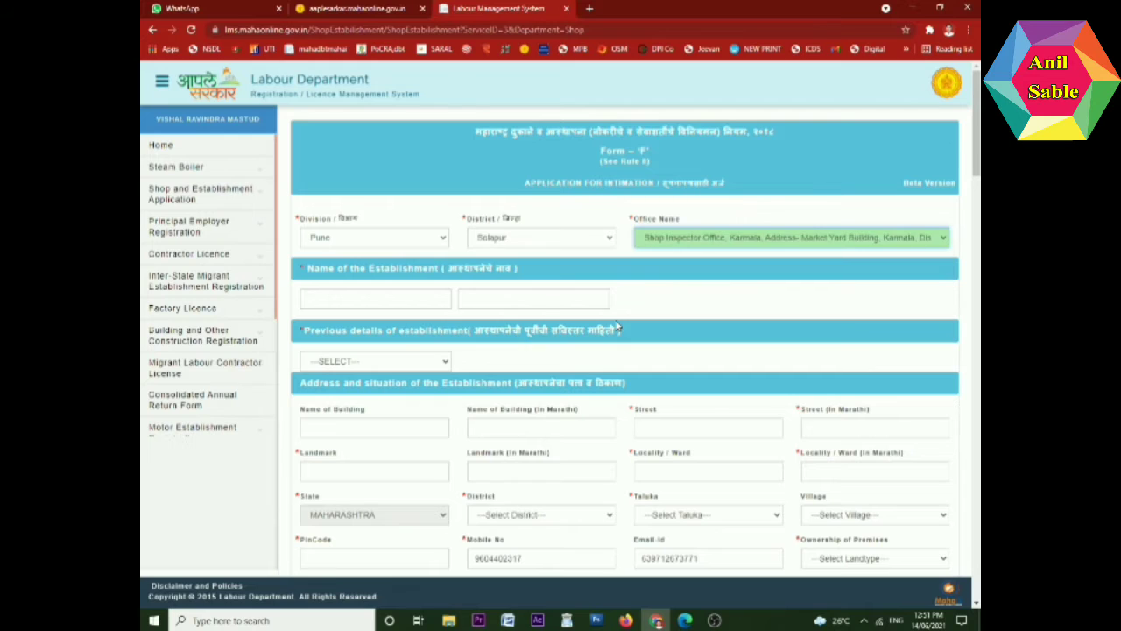
- Enter GURUKRUPA MULTI SERVICES as the establishment name, then type it in Marathi via Google Input Tools
{"action": "left_click", "coordinate": [377, 307]}
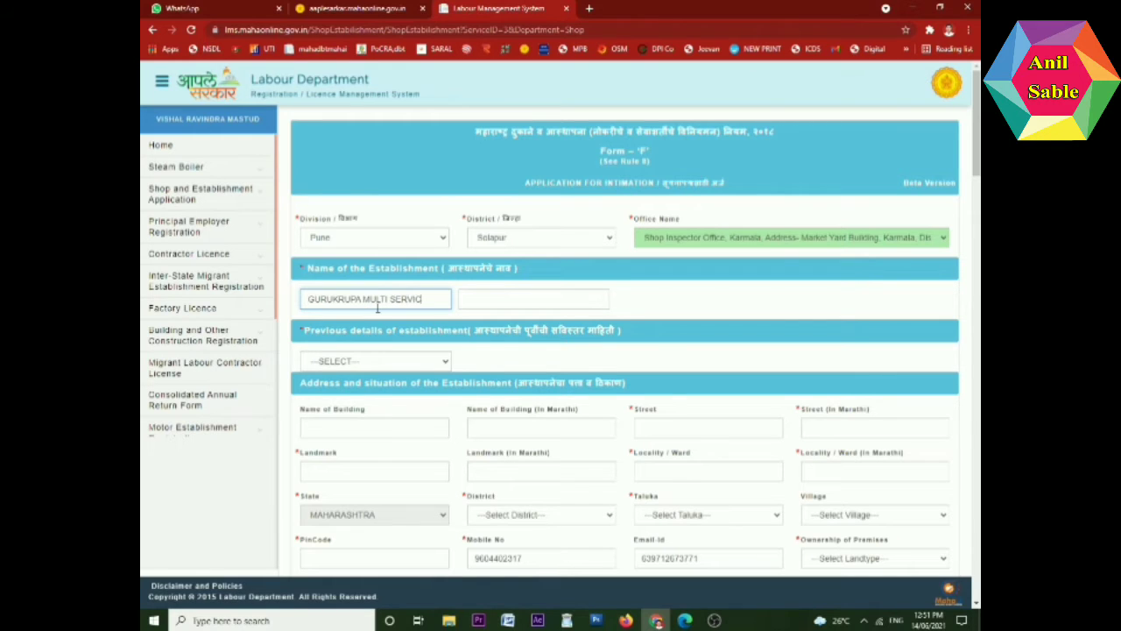
{"action": "key", "text": "Tab"}
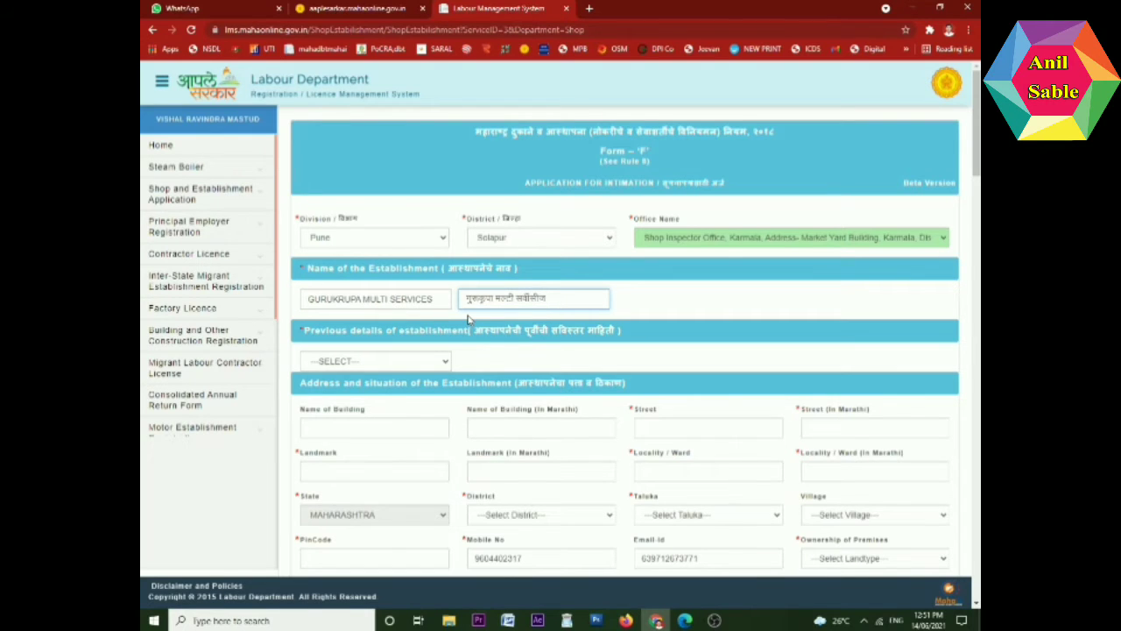
{"action": "left_click", "coordinate": [895, 612]}
{"action": "left_click", "coordinate": [895, 525]}
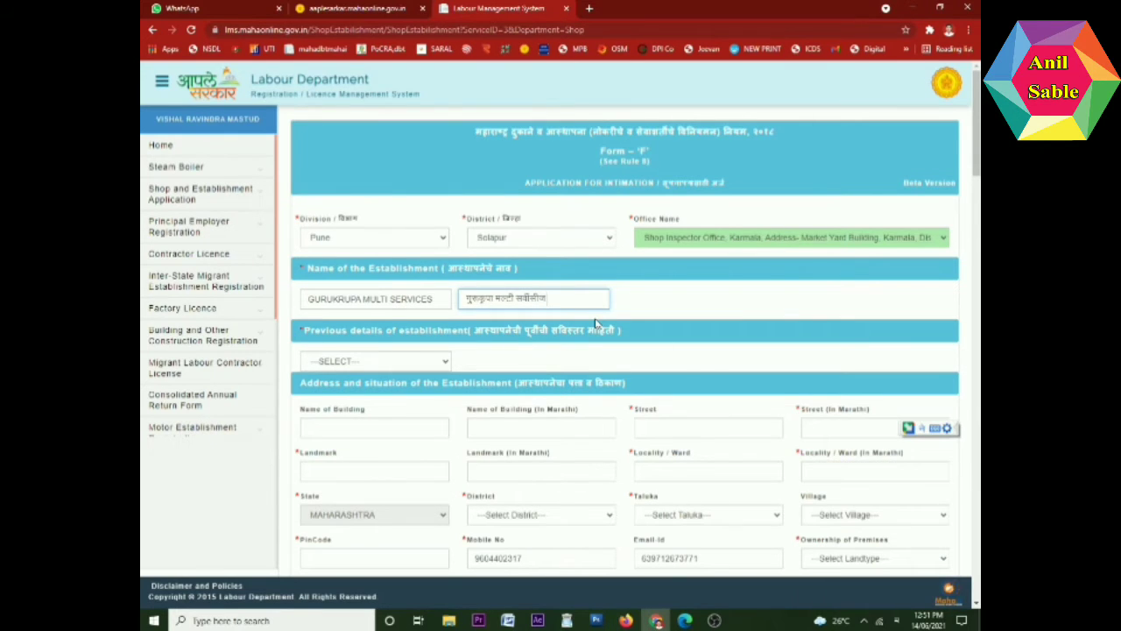
{"action": "type", "text": "sar"}
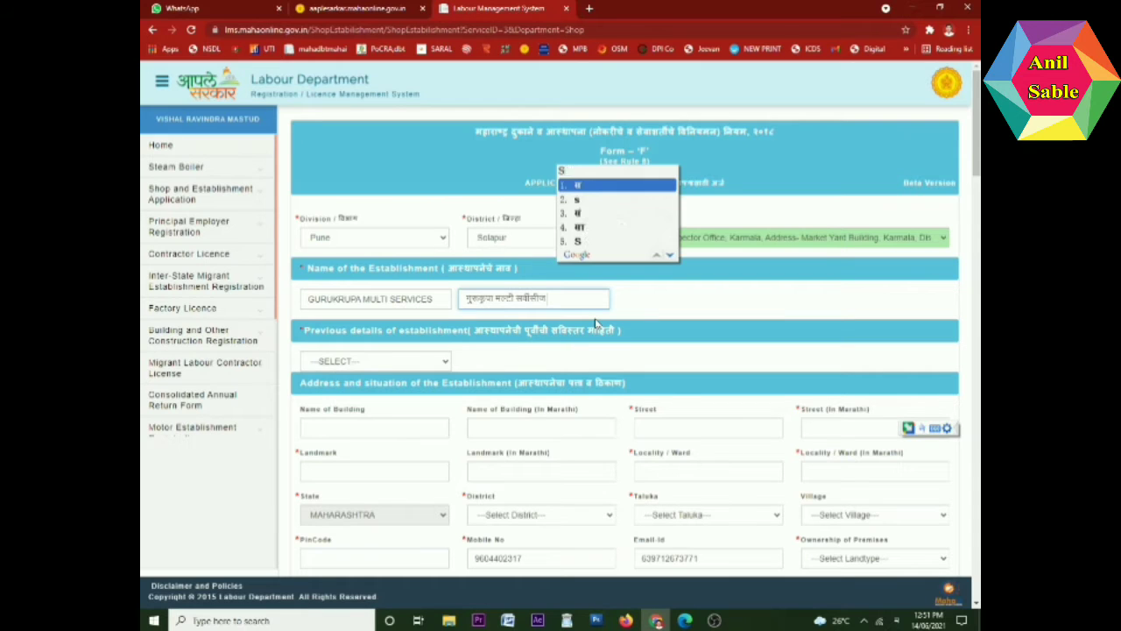
{"action": "type", "text": "vhis"}
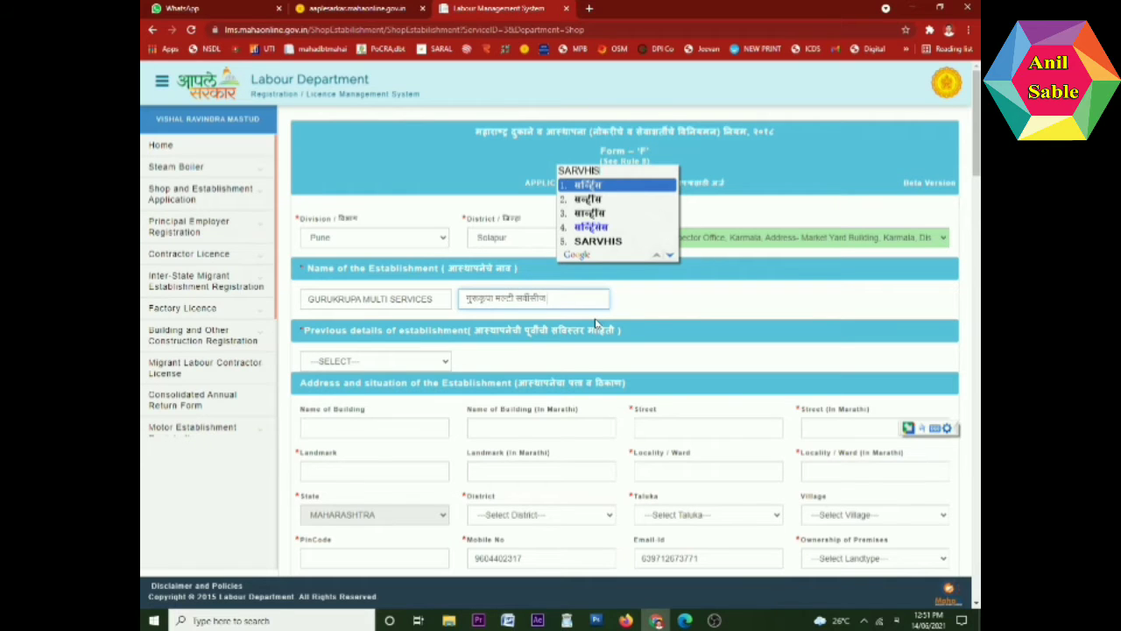
{"action": "key", "text": "Down"}
{"action": "key", "text": "Down"}
{"action": "key", "text": "Down"}
{"action": "key", "text": "Return"}
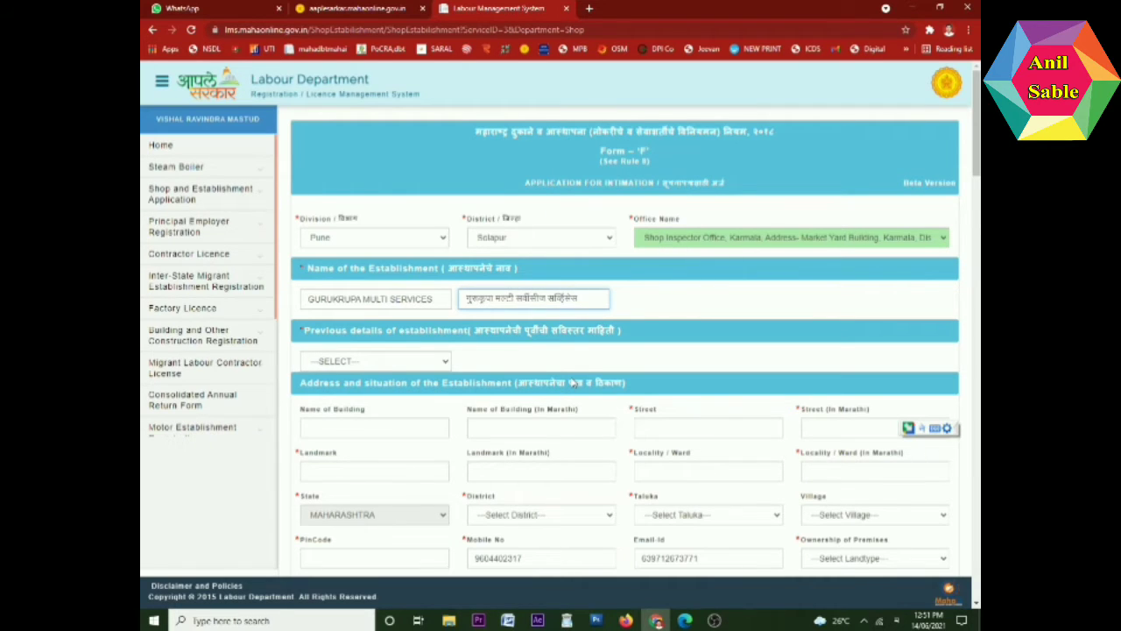
{"action": "key", "text": "BackSpace"}
{"action": "key", "text": "BackSpace"}
{"action": "key", "text": "BackSpace"}
{"action": "key", "text": "BackSpace"}
{"action": "key", "text": "BackSpace"}
{"action": "key", "text": "BackSpace"}
{"action": "key", "text": "BackSpace"}
{"action": "key", "text": "BackSpace"}
{"action": "key", "text": "BackSpace"}
- Set Previous details to NEW REGISTRATION
{"action": "left_click", "coordinate": [406, 360]}
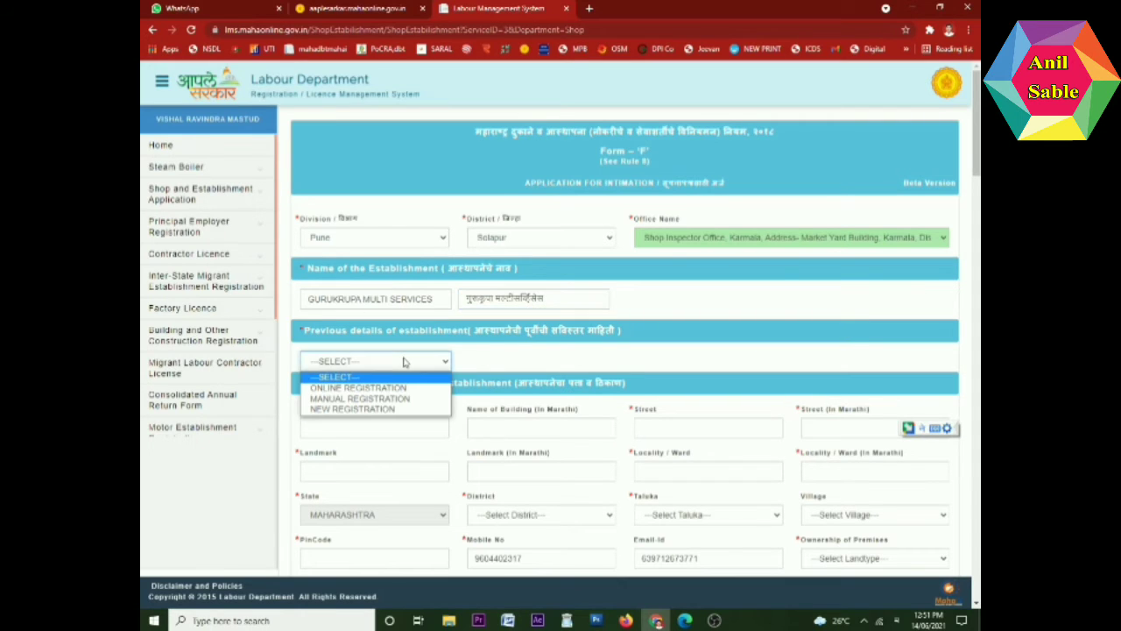
{"action": "left_click", "coordinate": [382, 410]}
{"action": "scroll", "coordinate": [382, 410], "scroll_direction": "down", "scroll_amount": 2}
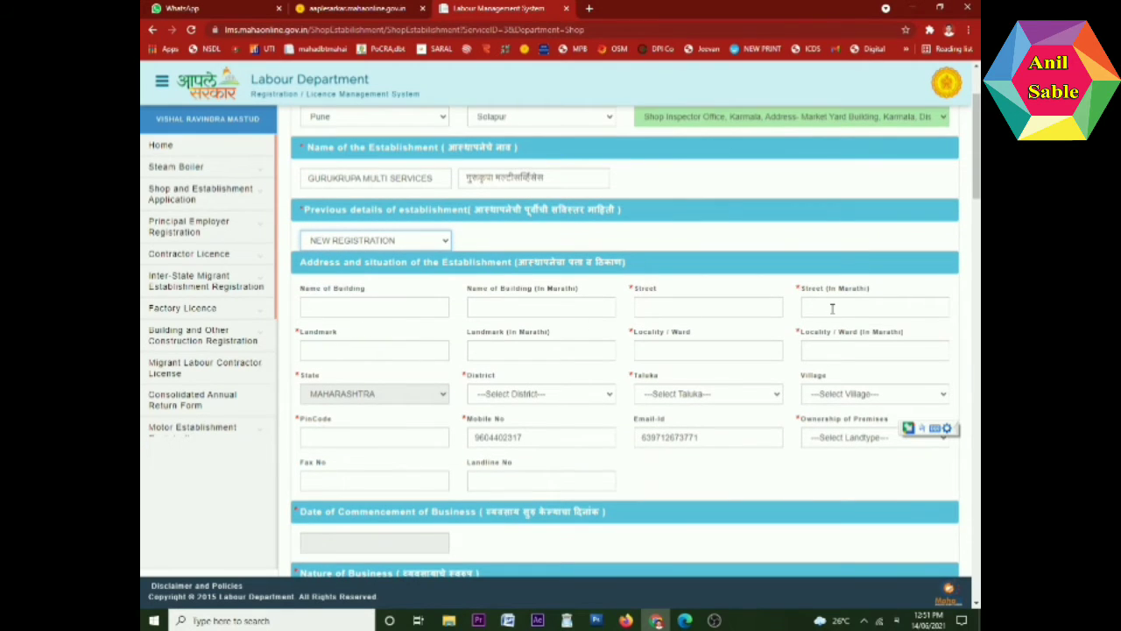
- Enter BHAKTI MARG in the Street field in English, switching the input language from Marathi
{"action": "left_click", "coordinate": [680, 309]}
{"action": "type", "text": "BHAKI"}
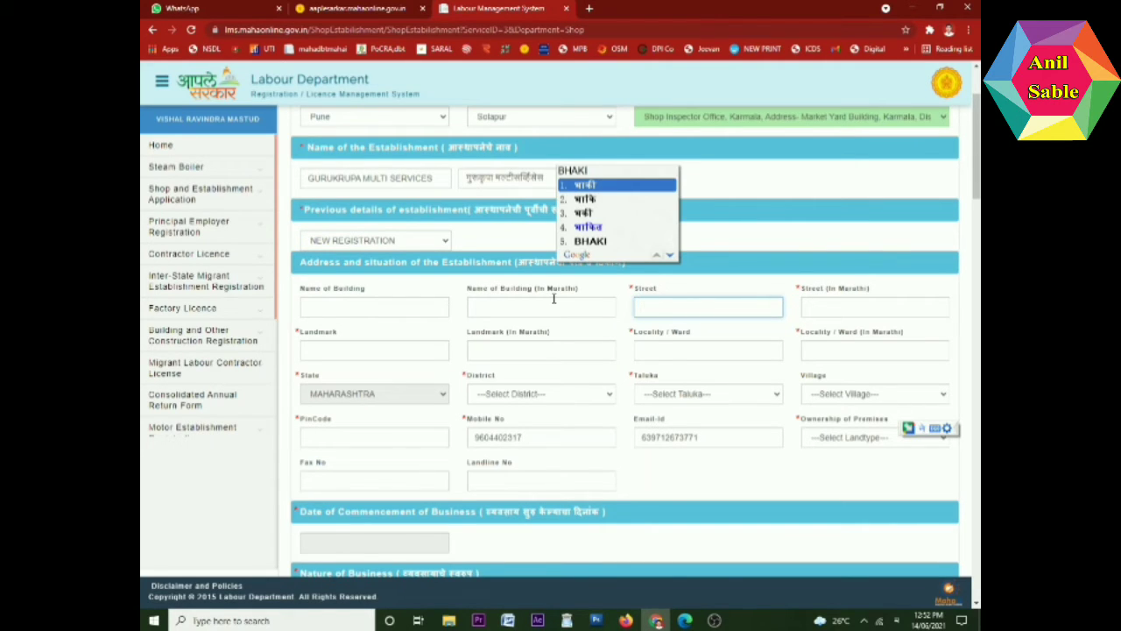
{"action": "key", "text": "BackSpace"}
{"action": "key", "text": "BackSpace"}
{"action": "key", "text": "BackSpace"}
{"action": "key", "text": "BackSpace"}
{"action": "key", "text": "BackSpace"}
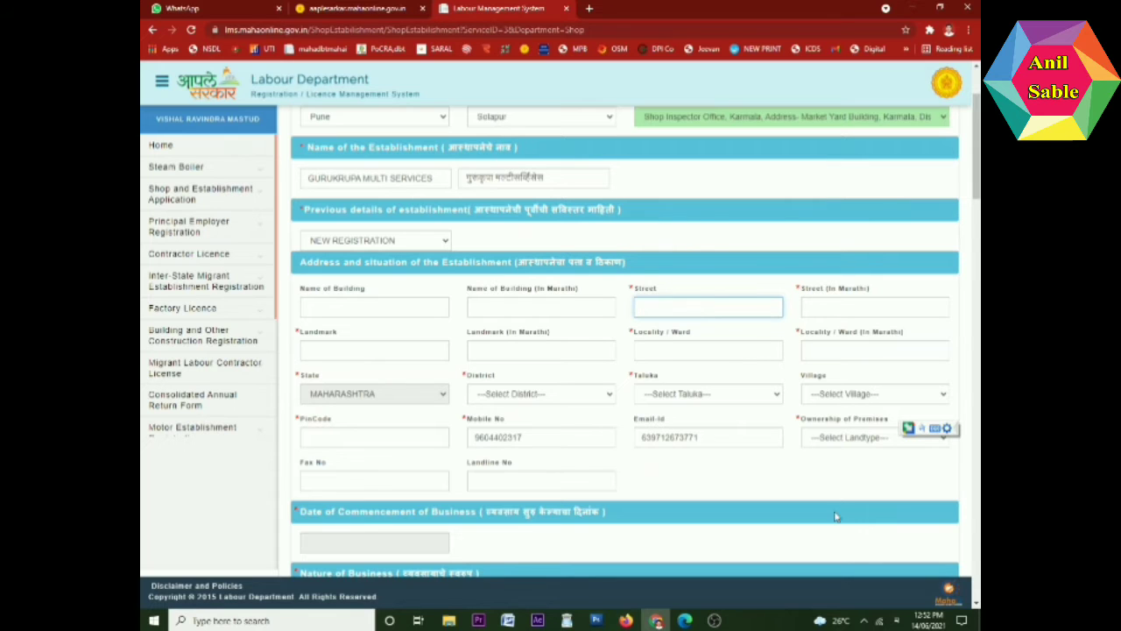
{"action": "left_click", "coordinate": [896, 620]}
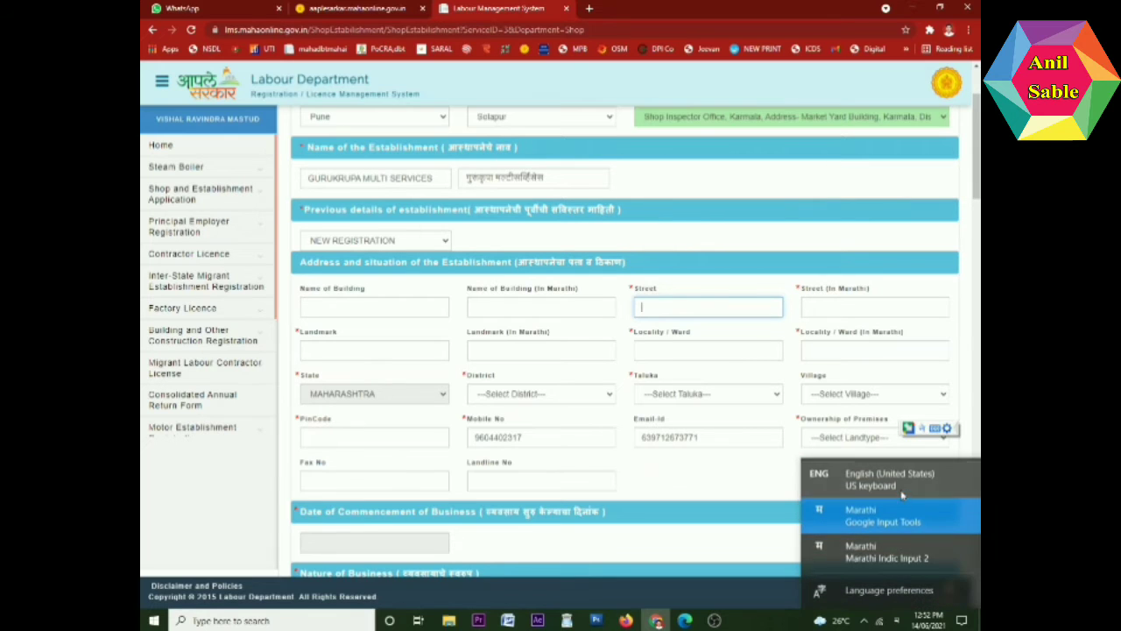
{"action": "left_click", "coordinate": [894, 492]}
{"action": "type", "text": "BHA"}
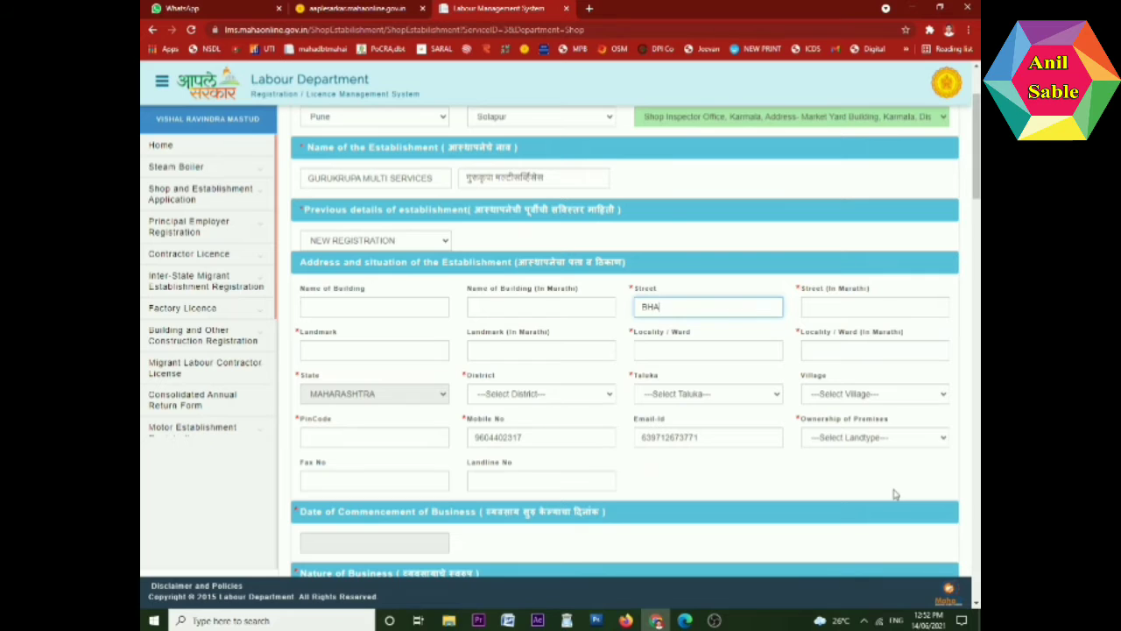
{"action": "type", "text": "KTI MARG"}
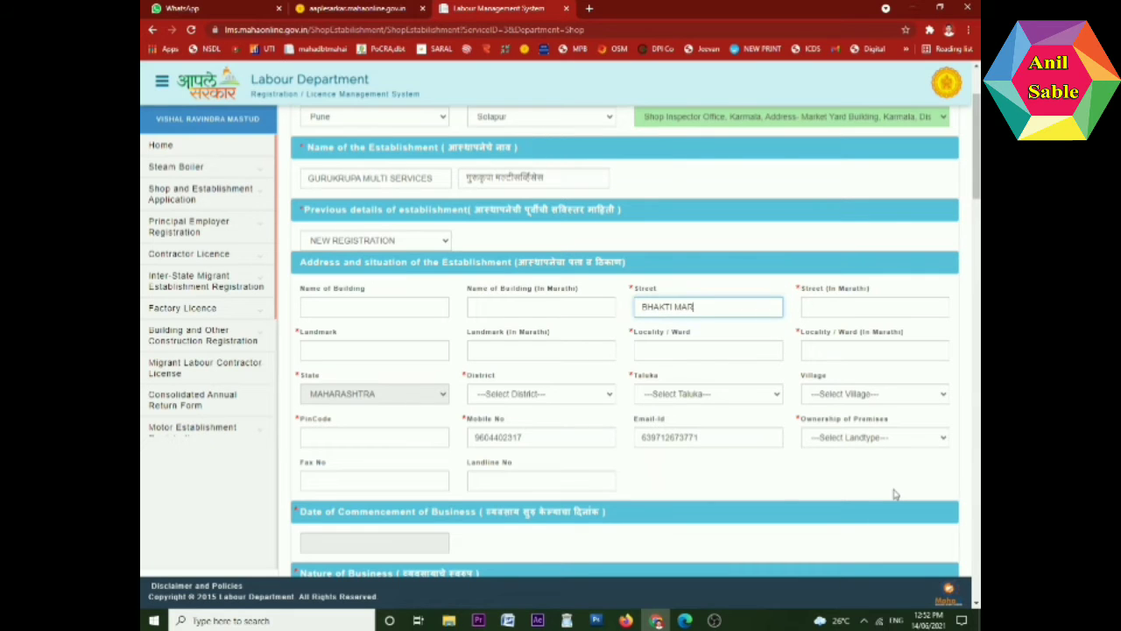
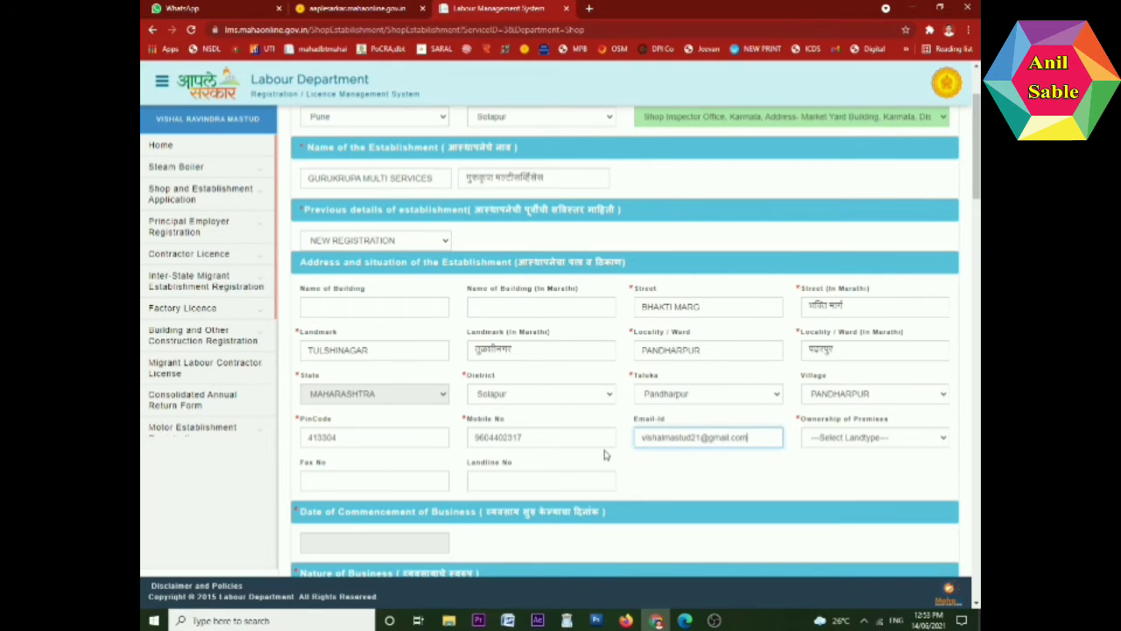
- Enter the establishment's e-mail address in the Email-Id field
{"action": "left_click", "coordinate": [850, 437]}
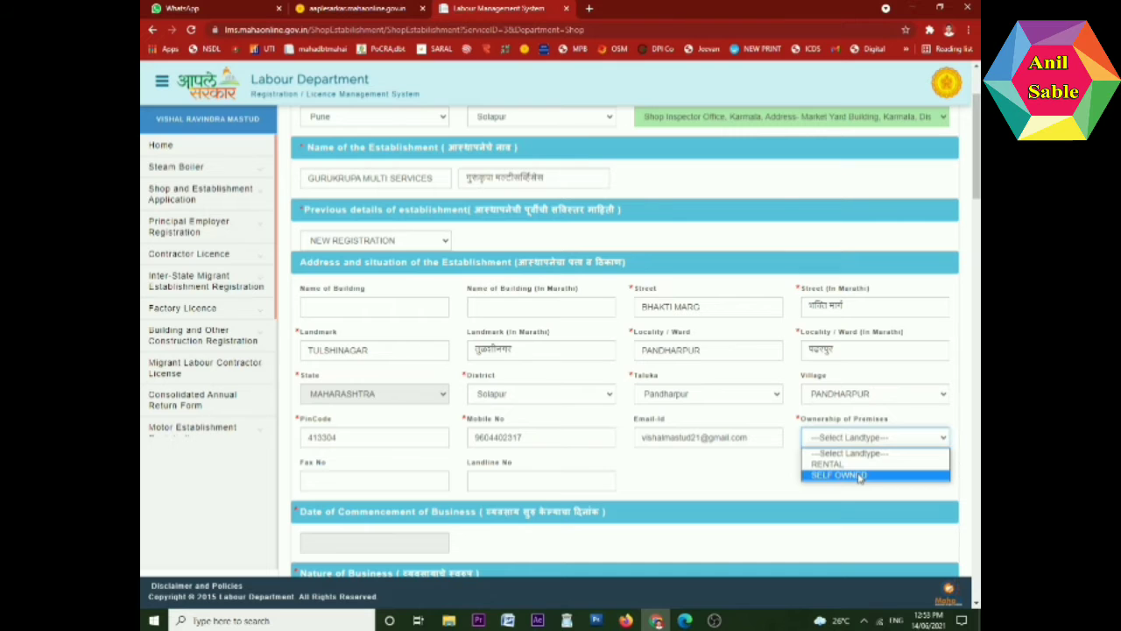
- Mark the premises as SELF OWNED and set the commencement date to 01/06/2021
{"action": "left_click", "coordinate": [860, 475]}
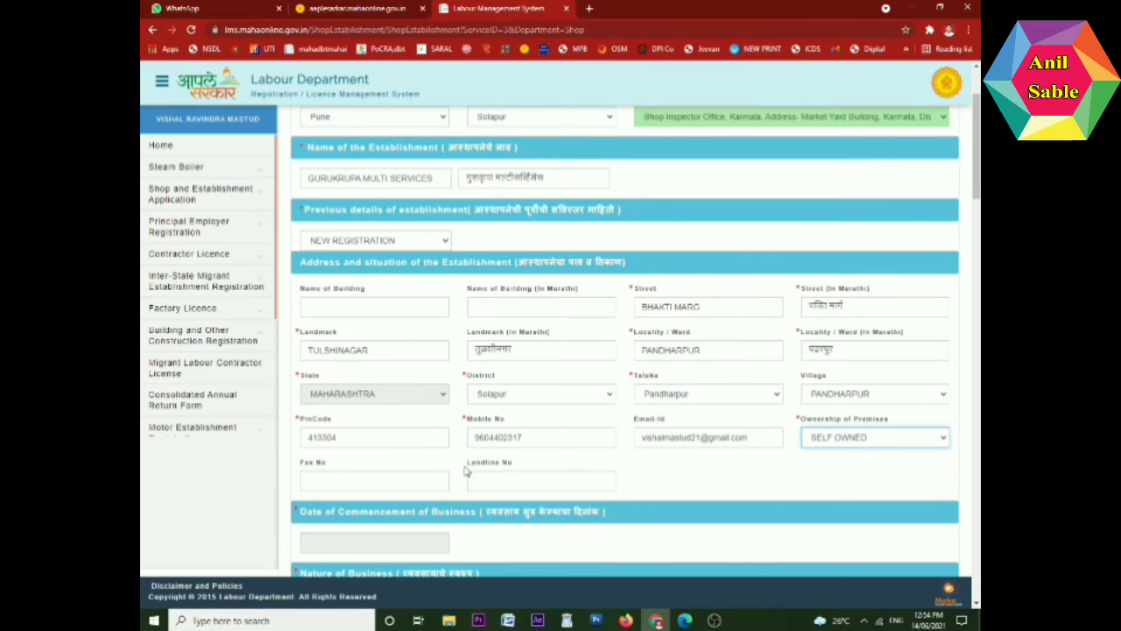
{"action": "scroll", "coordinate": [464, 472], "scroll_direction": "down", "scroll_amount": 3}
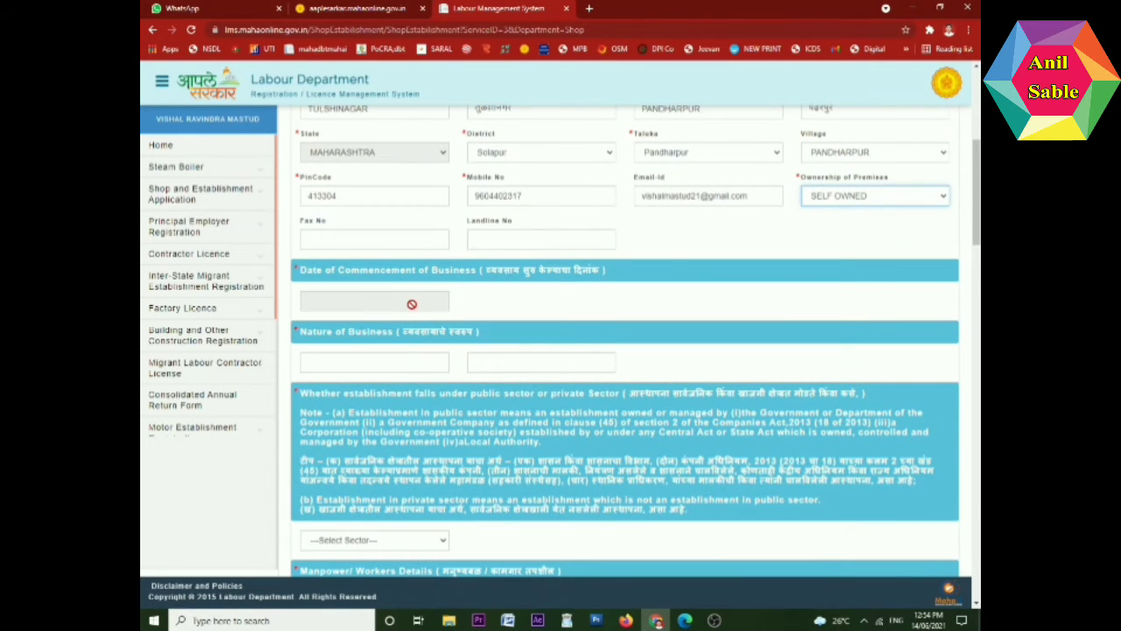
{"action": "left_click", "coordinate": [411, 304]}
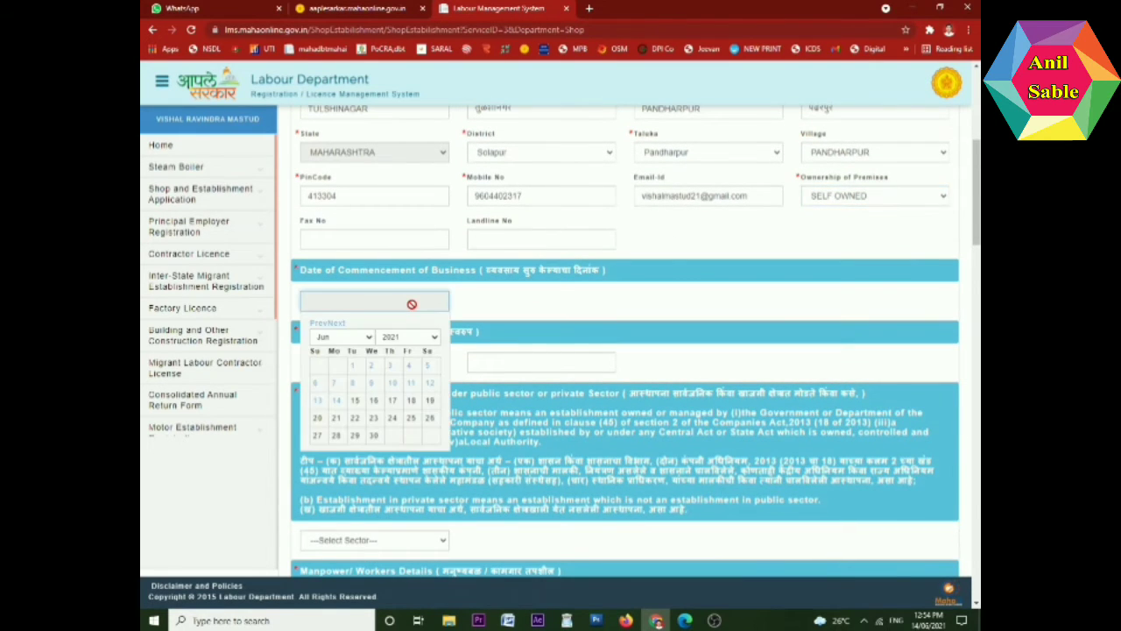
{"action": "left_click", "coordinate": [368, 339]}
{"action": "left_click", "coordinate": [400, 340]}
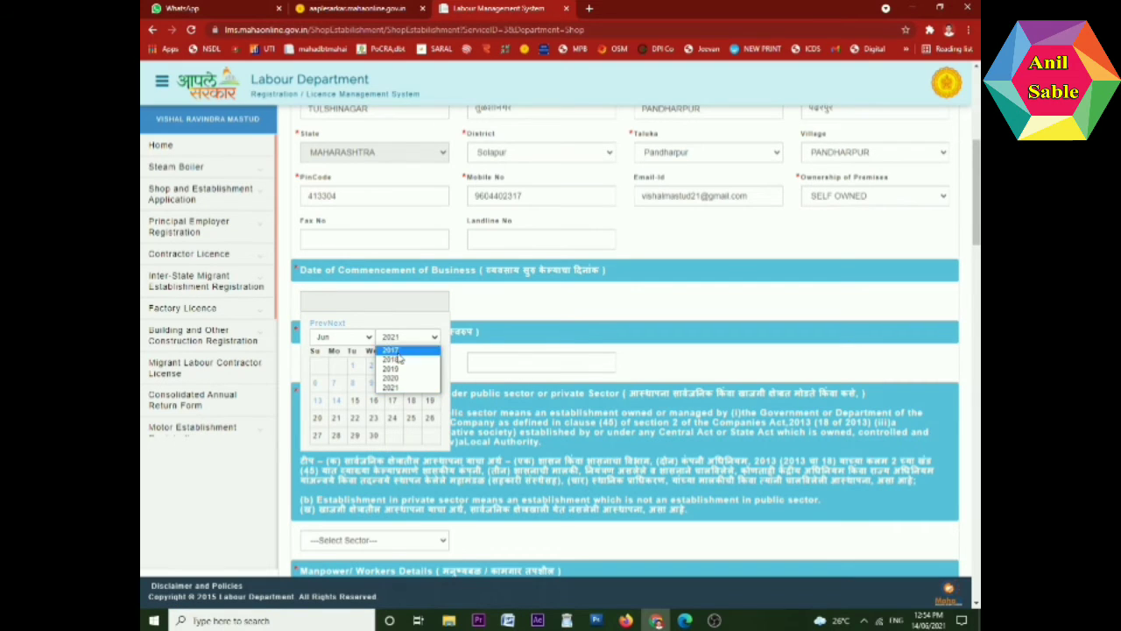
{"action": "left_click", "coordinate": [400, 390]}
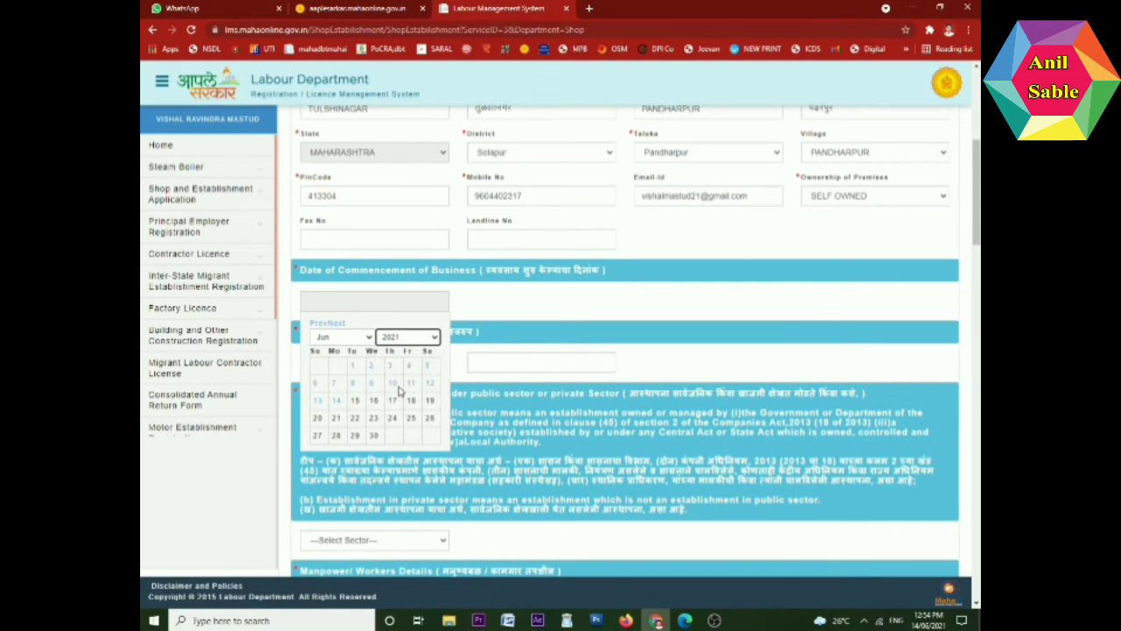
{"action": "left_click", "coordinate": [368, 340]}
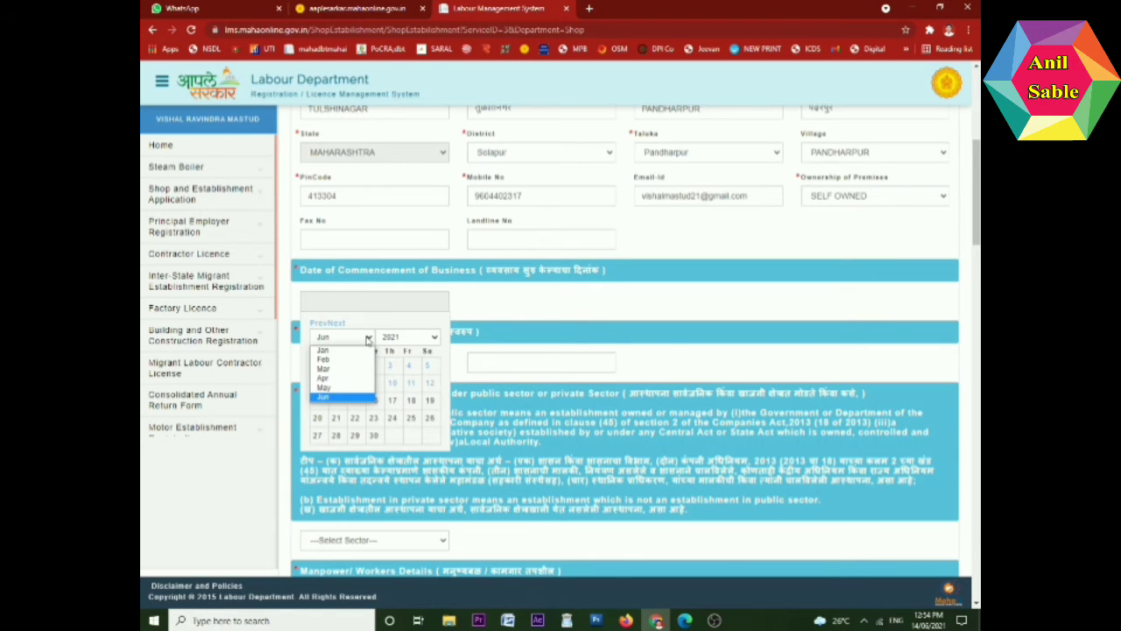
{"action": "left_click", "coordinate": [380, 366]}
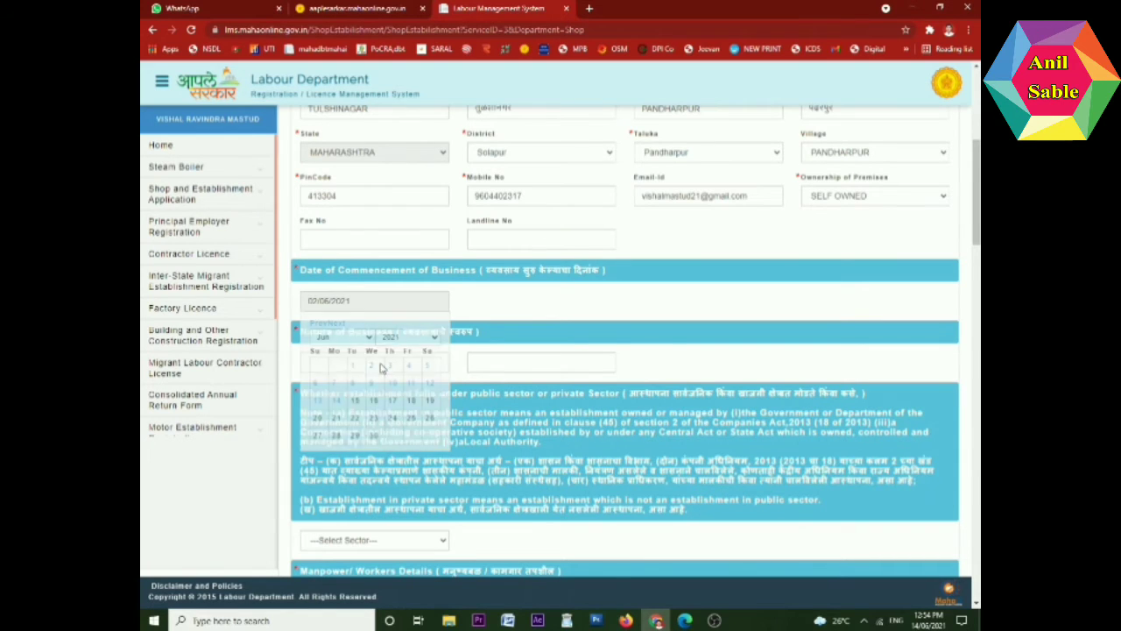
{"action": "left_click", "coordinate": [367, 303]}
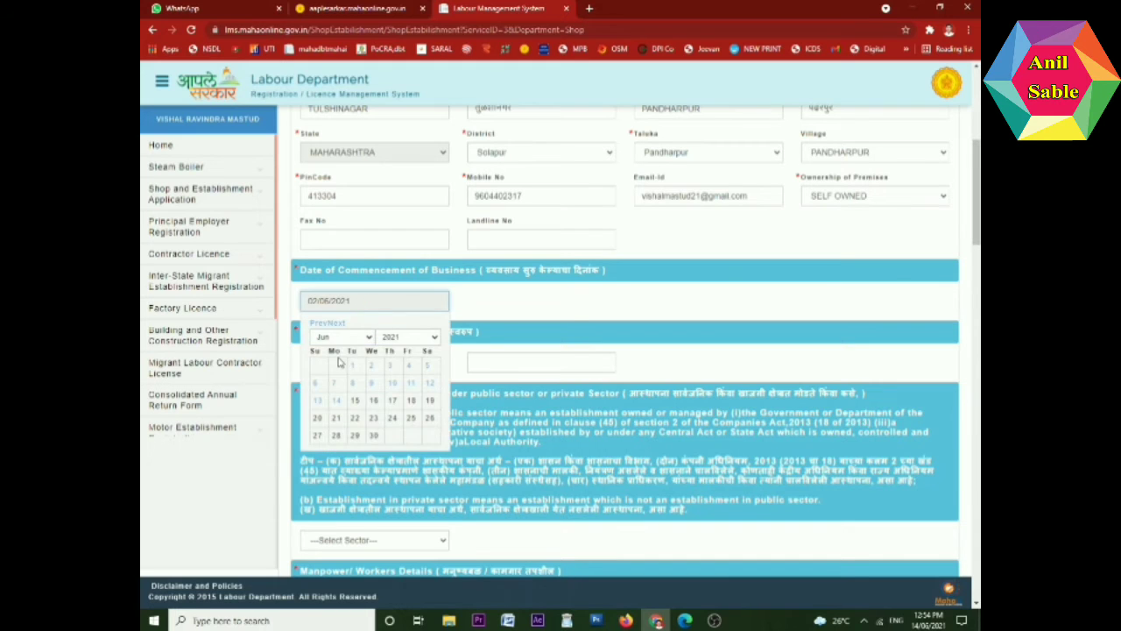
{"action": "left_click", "coordinate": [356, 366]}
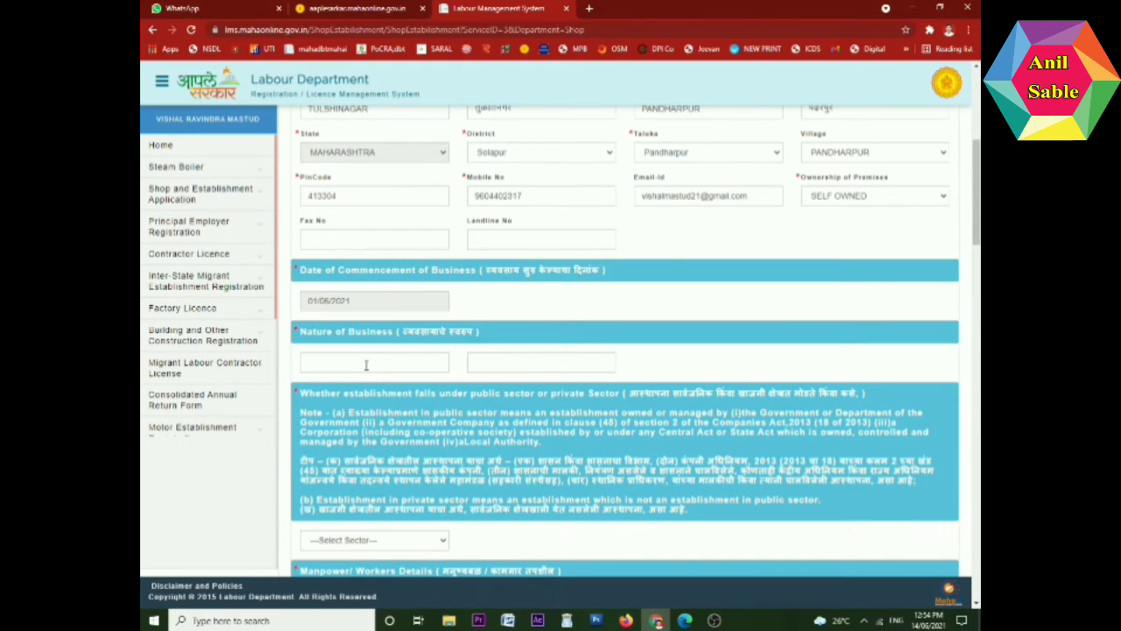
- Enter multiservices as the English nature of business, fixing its spelling and clearing the Marathi box
{"action": "left_click", "coordinate": [366, 366]}
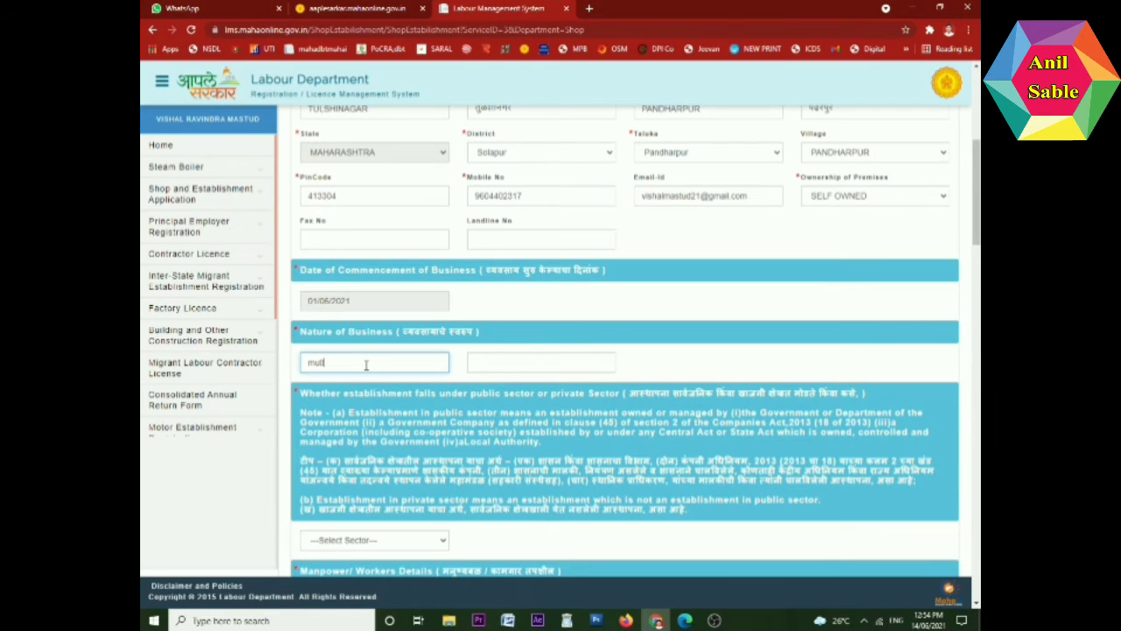
{"action": "type", "text": "multiservices"}
{"action": "key", "text": "Return"}
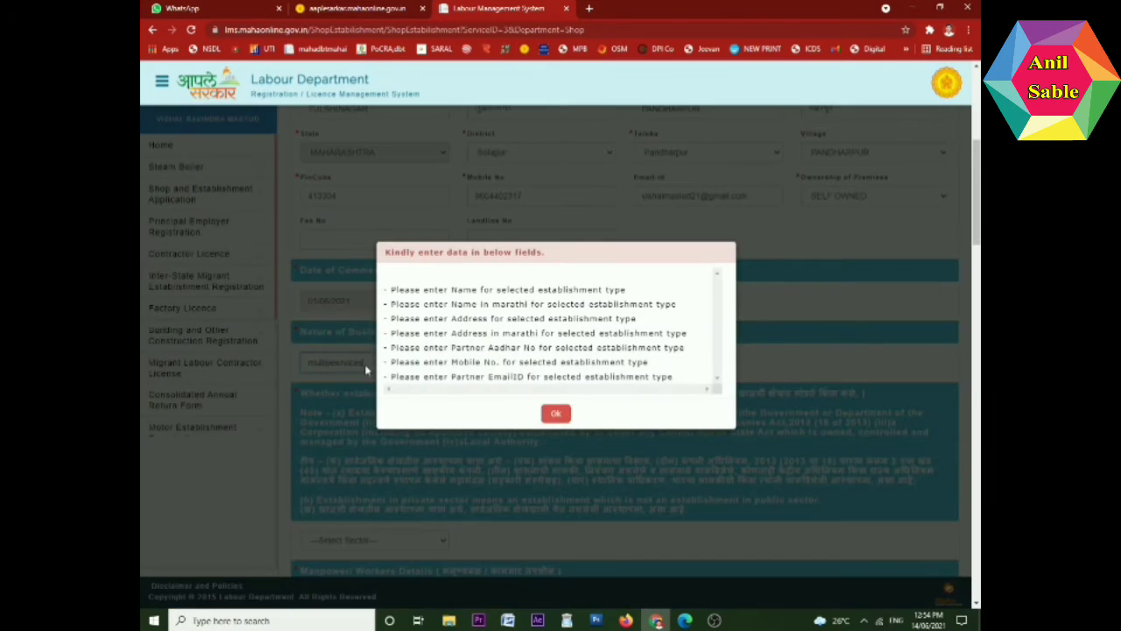
{"action": "left_click", "coordinate": [555, 413]}
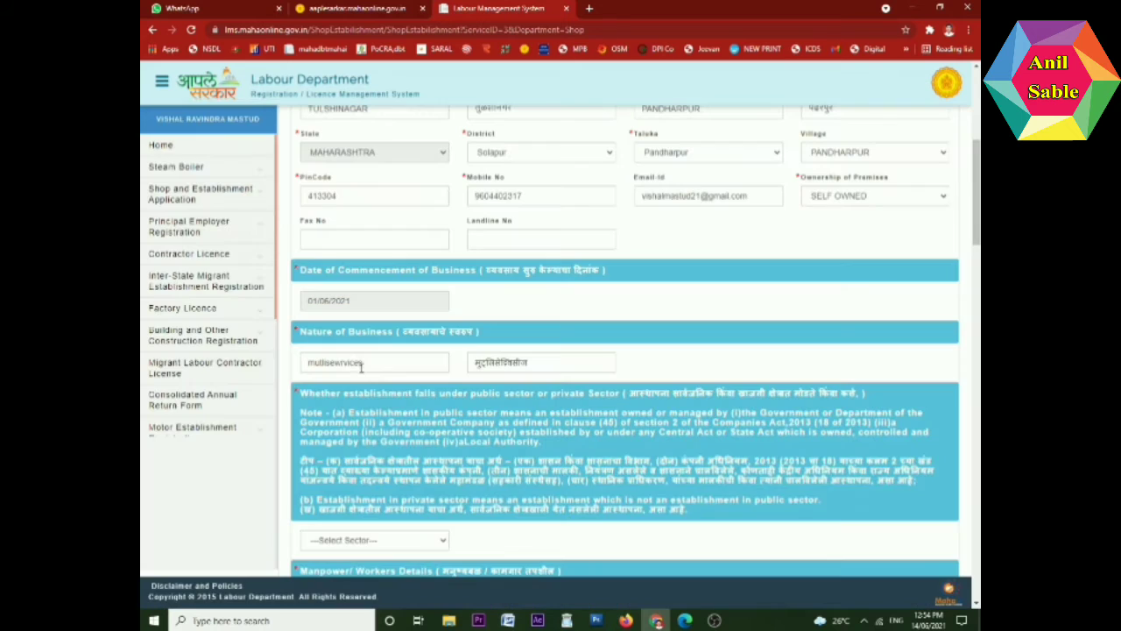
{"action": "left_click", "coordinate": [541, 362]}
{"action": "left_click_drag", "start_coordinate": [540, 361], "coordinate": [450, 365]}
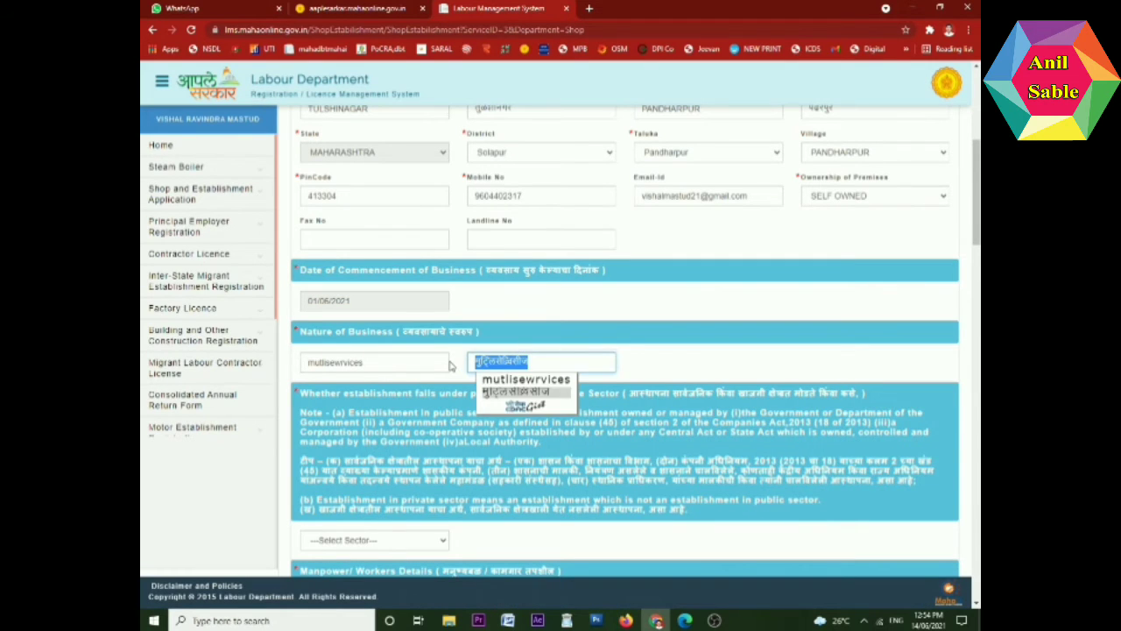
{"action": "key", "text": "BackSpace"}
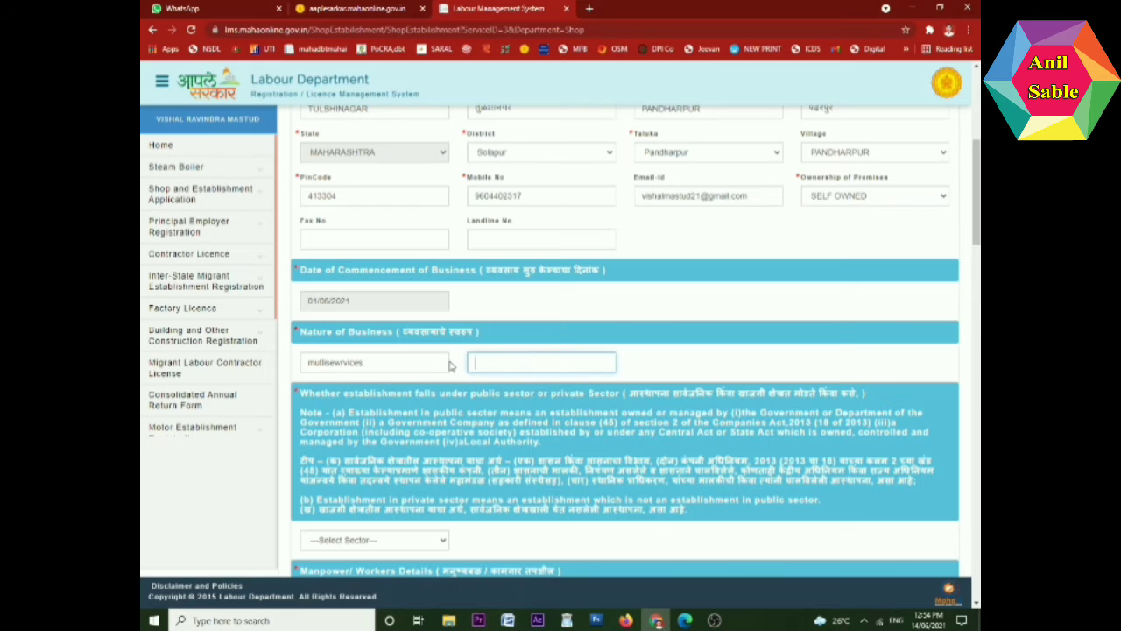
{"action": "left_click", "coordinate": [328, 363]}
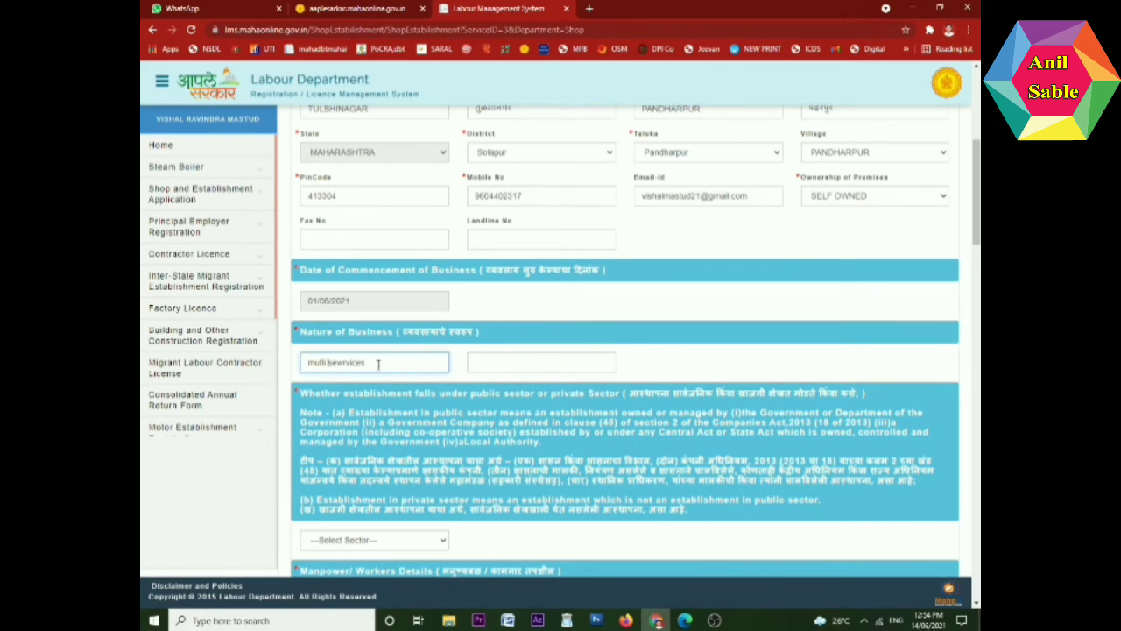
{"action": "key", "text": "BackSpace"}
{"action": "key", "text": "BackSpace"}
{"action": "type", "text": "es"}
{"action": "key", "text": "Tab"}
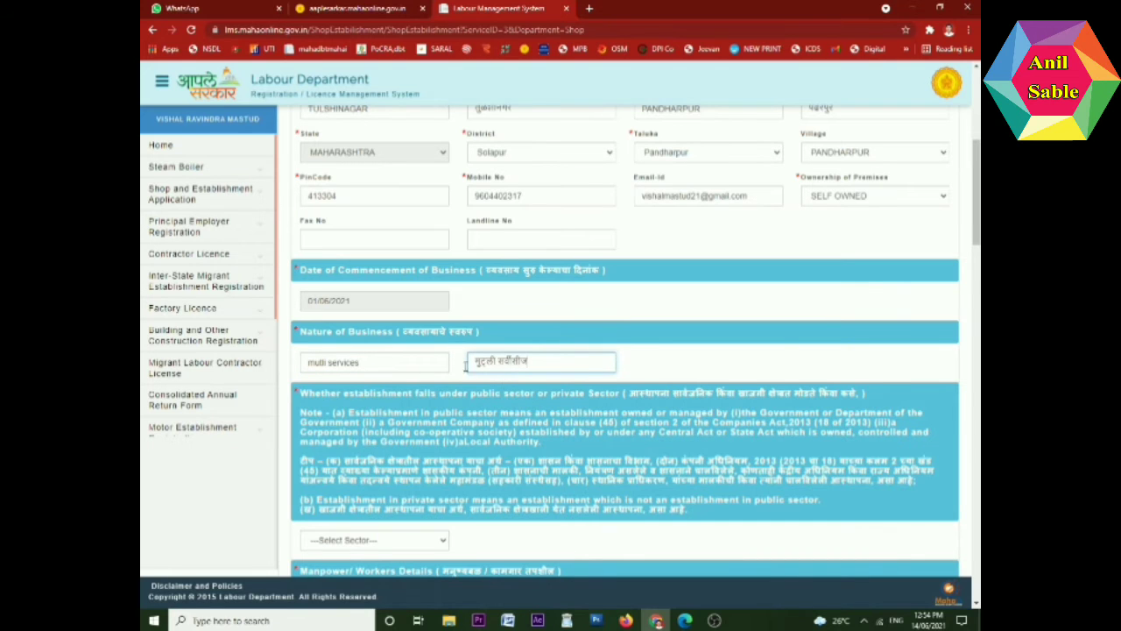
- Replace the English nature of business with MULTI SERVICES and trim the Marathi text
{"action": "scroll", "coordinate": [432, 308], "scroll_direction": "up", "scroll_amount": 4}
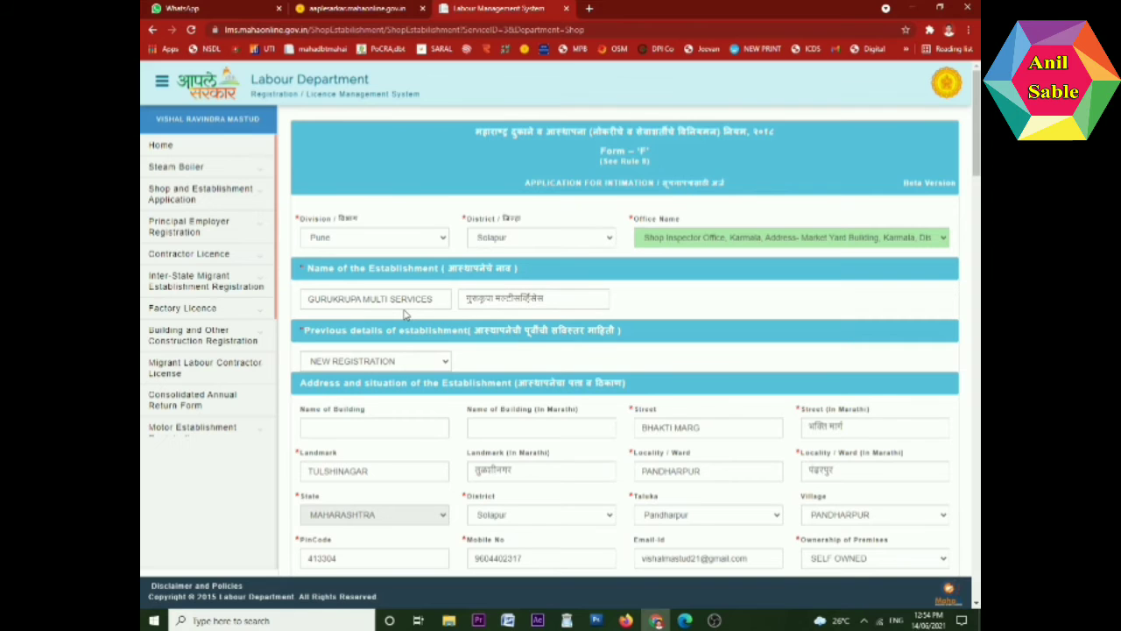
{"action": "scroll", "coordinate": [404, 314], "scroll_direction": "down", "scroll_amount": 5}
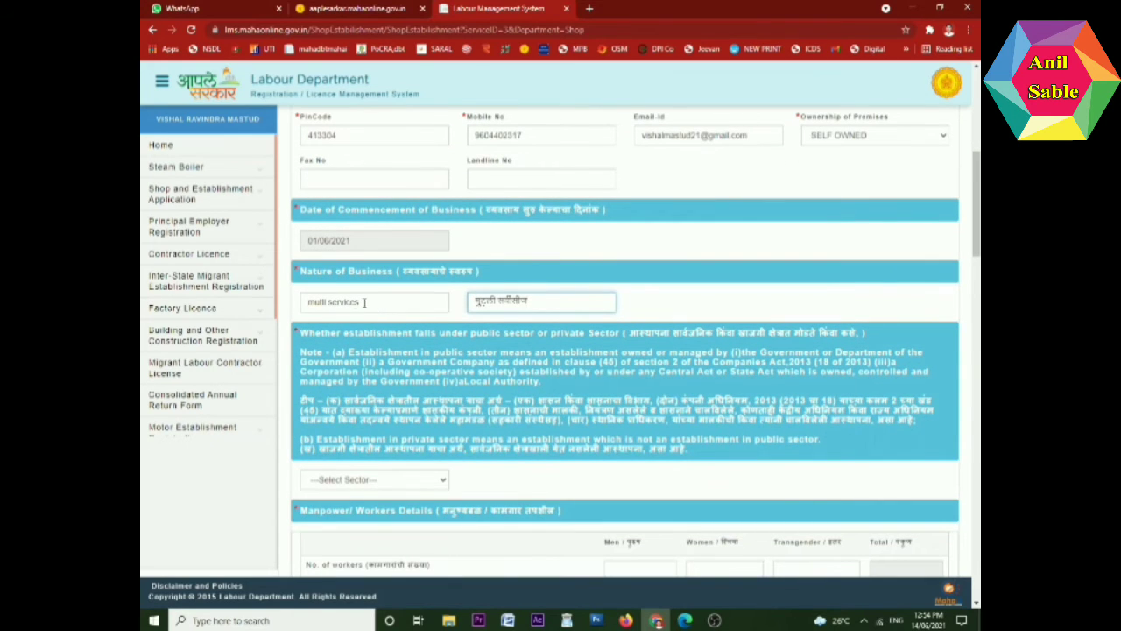
{"action": "left_click", "coordinate": [371, 302]}
{"action": "left_click_drag", "start_coordinate": [371, 302], "coordinate": [298, 311]}
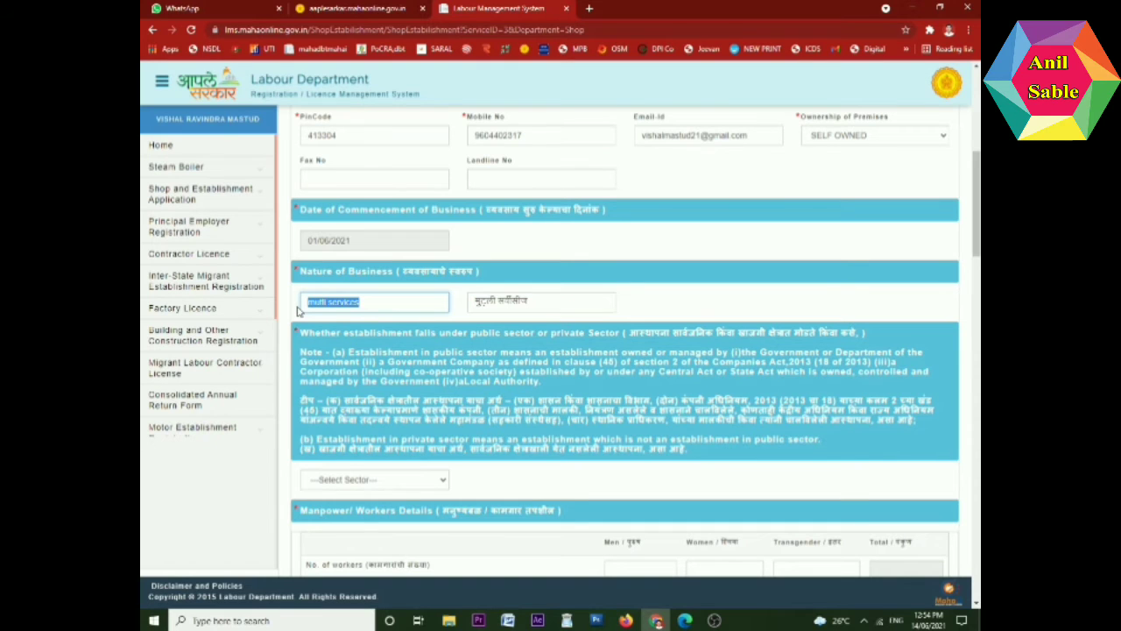
{"action": "type", "text": "MULTI SERVICES"}
{"action": "key", "text": "Tab"}
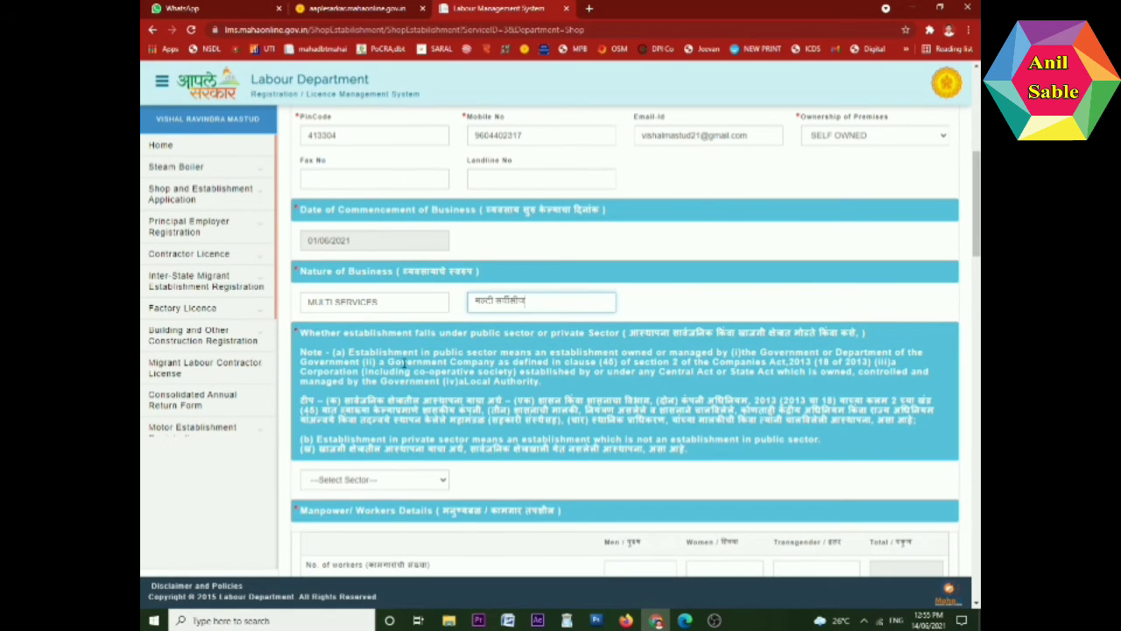
{"action": "key", "text": "BackSpace"}
{"action": "key", "text": "BackSpace"}
{"action": "key", "text": "BackSpace"}
{"action": "key", "text": "BackSpace"}
{"action": "key", "text": "BackSpace"}
- Type the Marathi word for services using Marathi Indic Input, then switch the input language back
{"action": "left_click", "coordinate": [896, 620]}
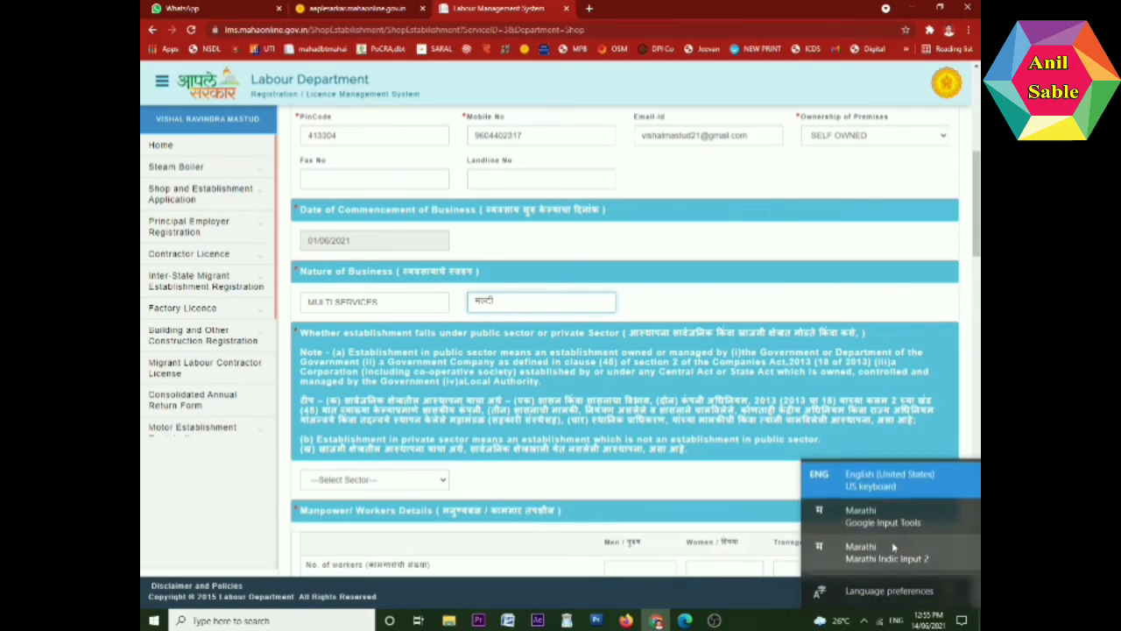
{"action": "left_click", "coordinate": [893, 553]}
{"action": "type", "text": "sarvi"}
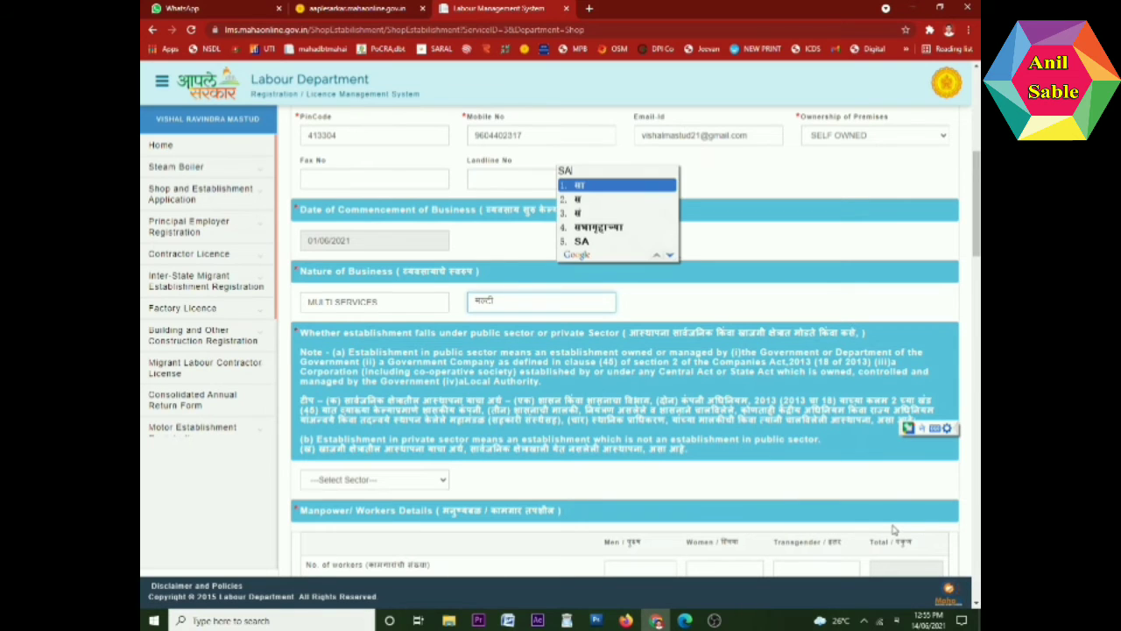
{"action": "type", "text": "se"}
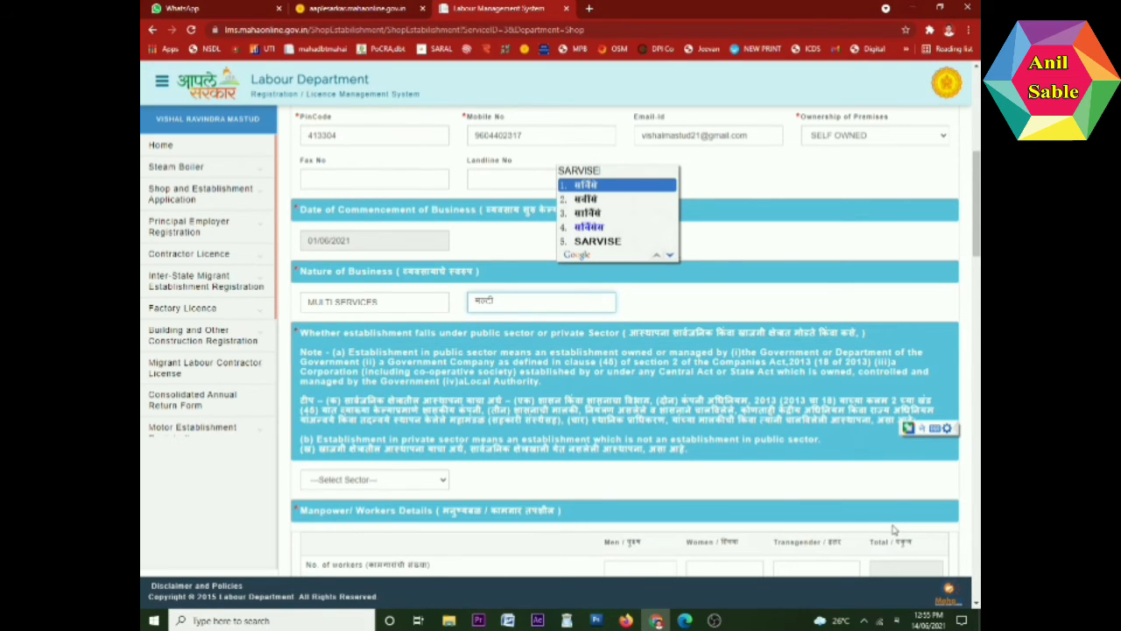
{"action": "type", "text": "s"}
{"action": "key", "text": "space"}
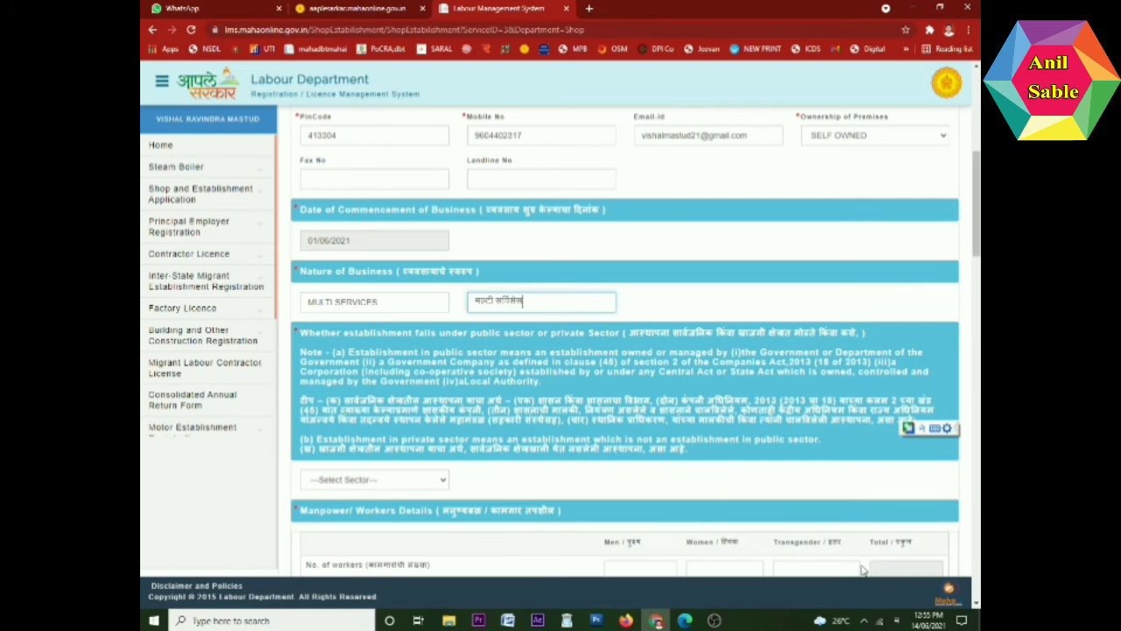
{"action": "left_click", "coordinate": [895, 620]}
{"action": "left_click", "coordinate": [886, 506]}
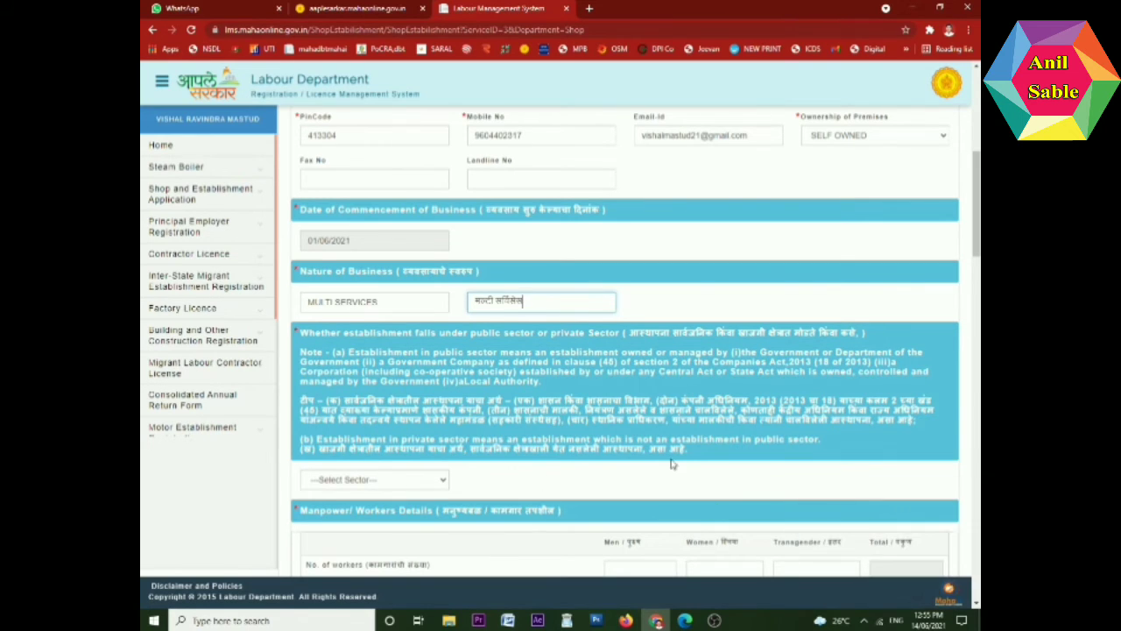
{"action": "scroll", "coordinate": [575, 368], "scroll_direction": "down", "scroll_amount": 2}
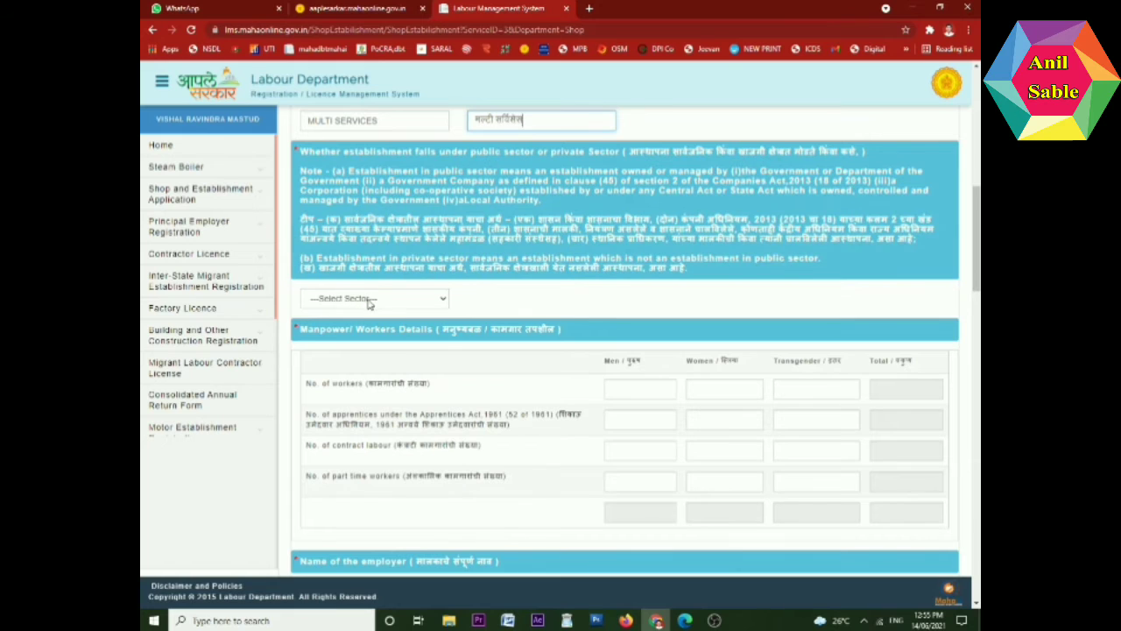
- Mark the establishment as PRIVATE and enter 1 male worker with 0 in the other worker and apprentice counts
{"action": "left_click", "coordinate": [413, 303]}
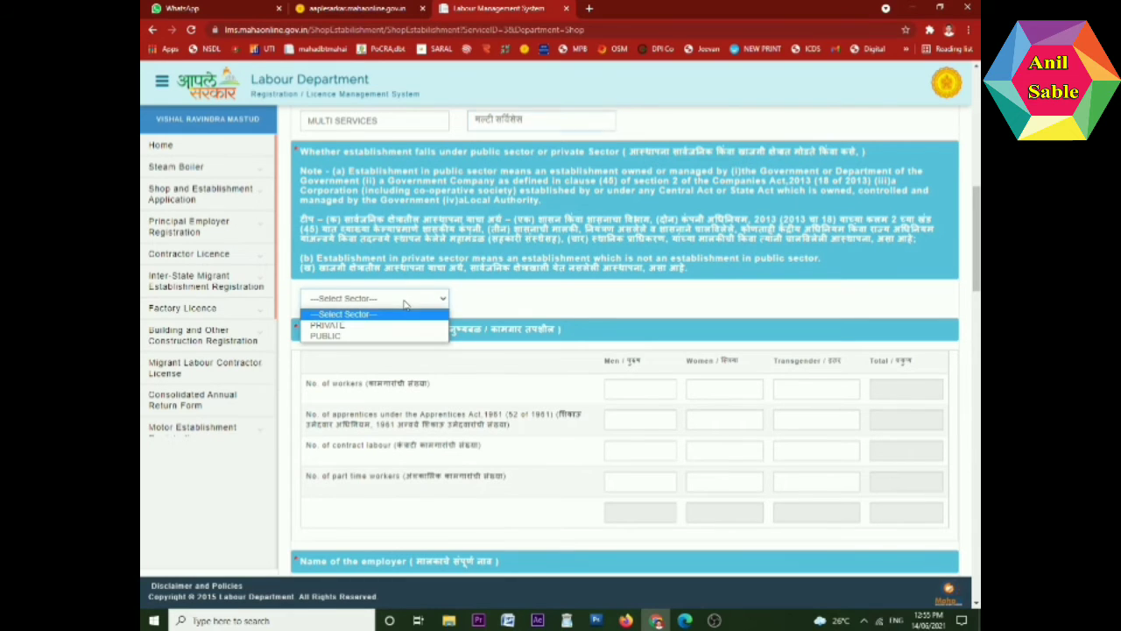
{"action": "left_click", "coordinate": [348, 325]}
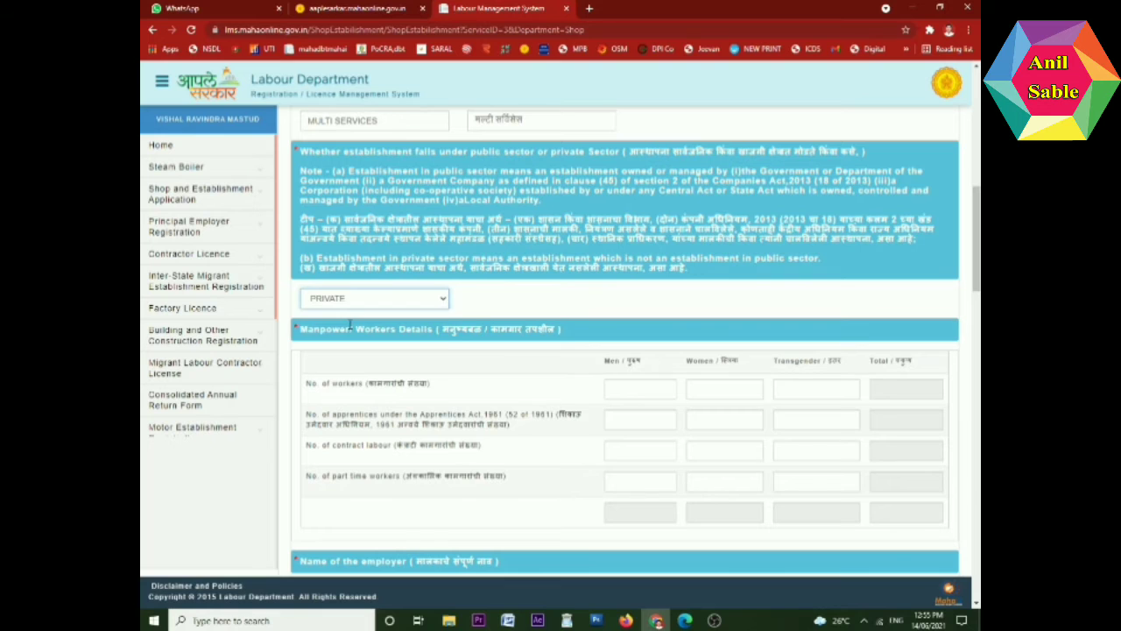
{"action": "left_click", "coordinate": [624, 388]}
{"action": "type", "text": "1"}
{"action": "key", "text": "Tab"}
{"action": "type", "text": "0"}
{"action": "key", "text": "Tab"}
{"action": "type", "text": "0"}
{"action": "key", "text": "Tab"}
{"action": "key", "text": "Tab"}
{"action": "type", "text": "0"}
{"action": "key", "text": "Tab"}
{"action": "type", "text": "0"}
{"action": "key", "text": "Tab"}
{"action": "type", "text": "0"}
{"action": "key", "text": "Tab"}
- Enter 0 for every contract labour and part-time worker count
{"action": "key", "text": "Tab"}
{"action": "key", "text": "Tab"}
{"action": "type", "text": "0"}
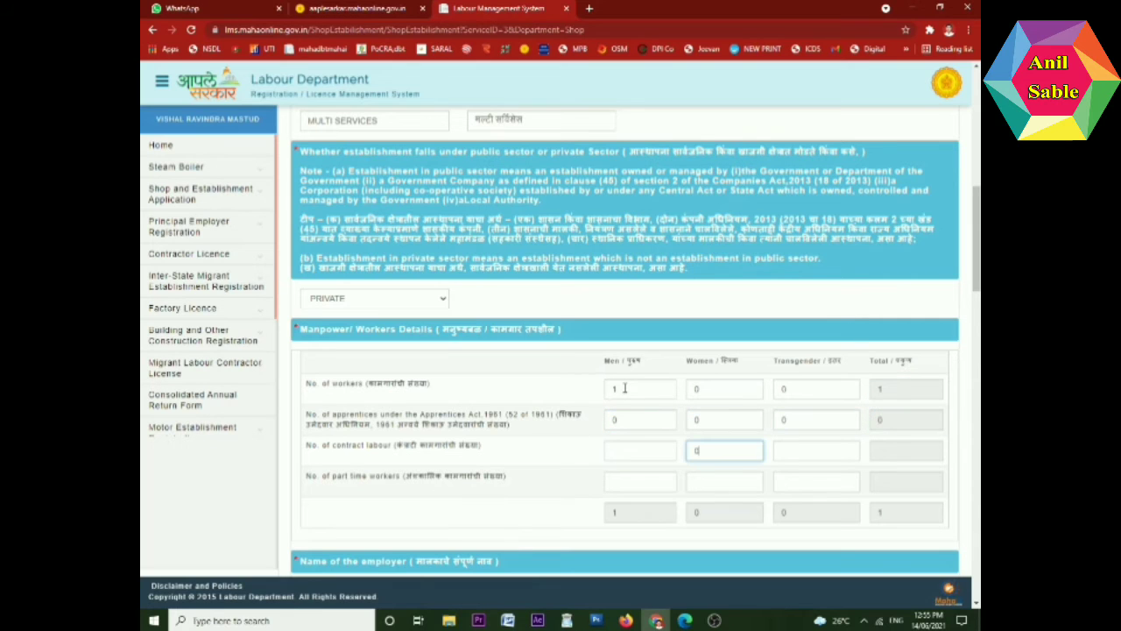
{"action": "left_click", "coordinate": [634, 452]}
{"action": "type", "text": "0"}
{"action": "key", "text": "Tab"}
{"action": "type", "text": "0"}
{"action": "key", "text": "Tab"}
{"action": "type", "text": "0"}
{"action": "key", "text": "Tab"}
{"action": "key", "text": "Tab"}
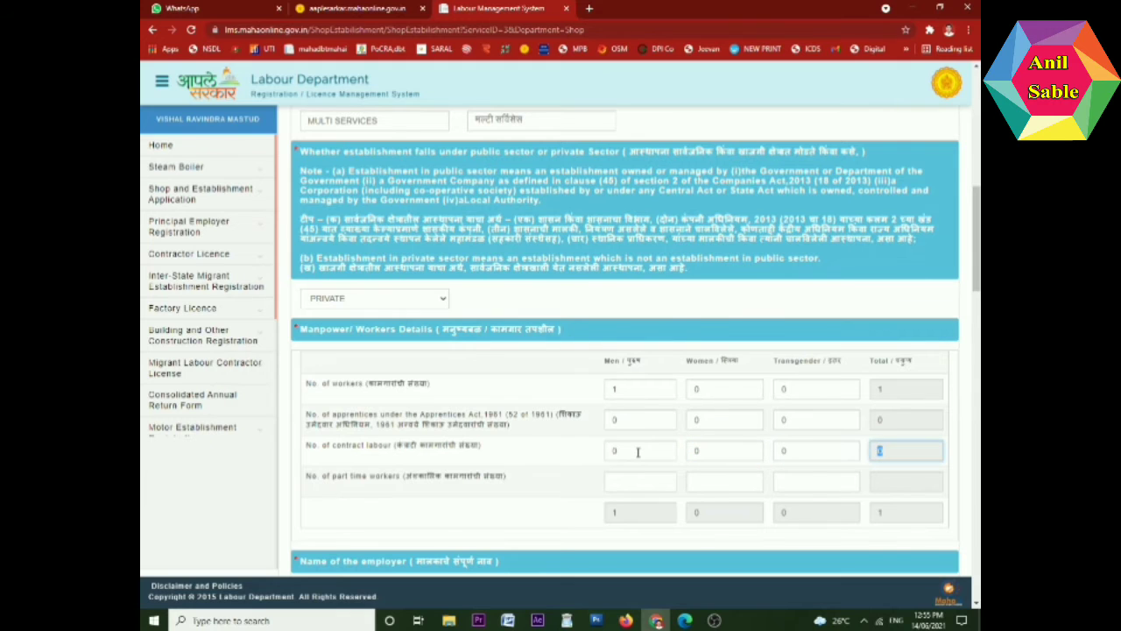
{"action": "type", "text": "0"}
{"action": "key", "text": "Tab"}
{"action": "type", "text": "0"}
{"action": "key", "text": "Tab"}
{"action": "type", "text": "0"}
{"action": "key", "text": "Tab"}
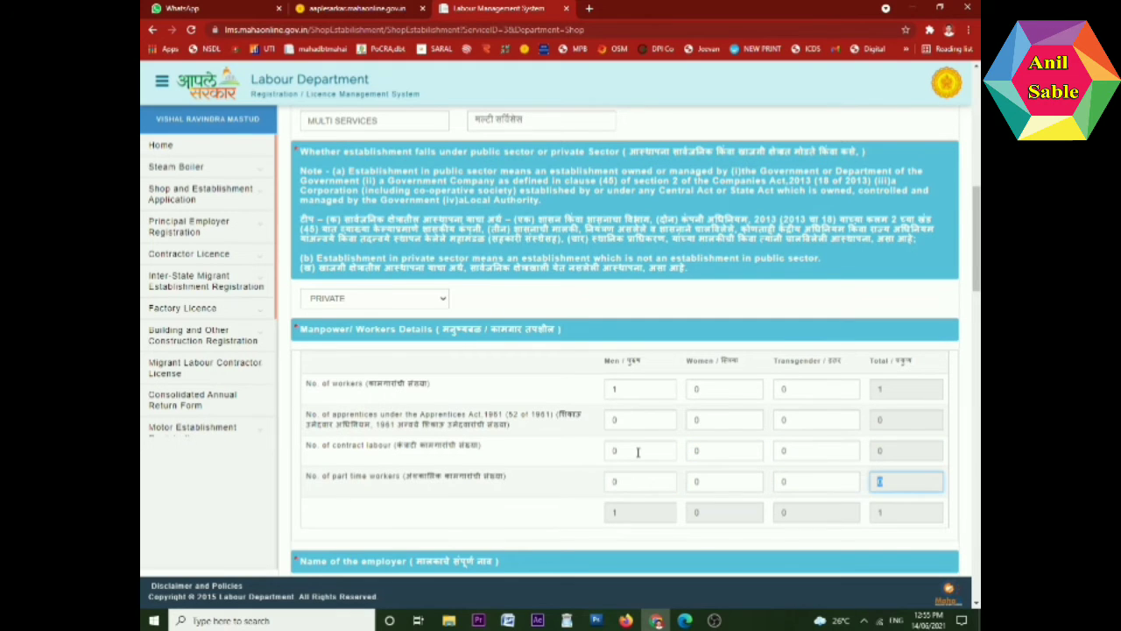
{"action": "scroll", "coordinate": [657, 453], "scroll_direction": "down", "scroll_amount": 1}
{"action": "scroll", "coordinate": [640, 458], "scroll_direction": "down", "scroll_amount": 2}
{"action": "left_click", "coordinate": [362, 351]}
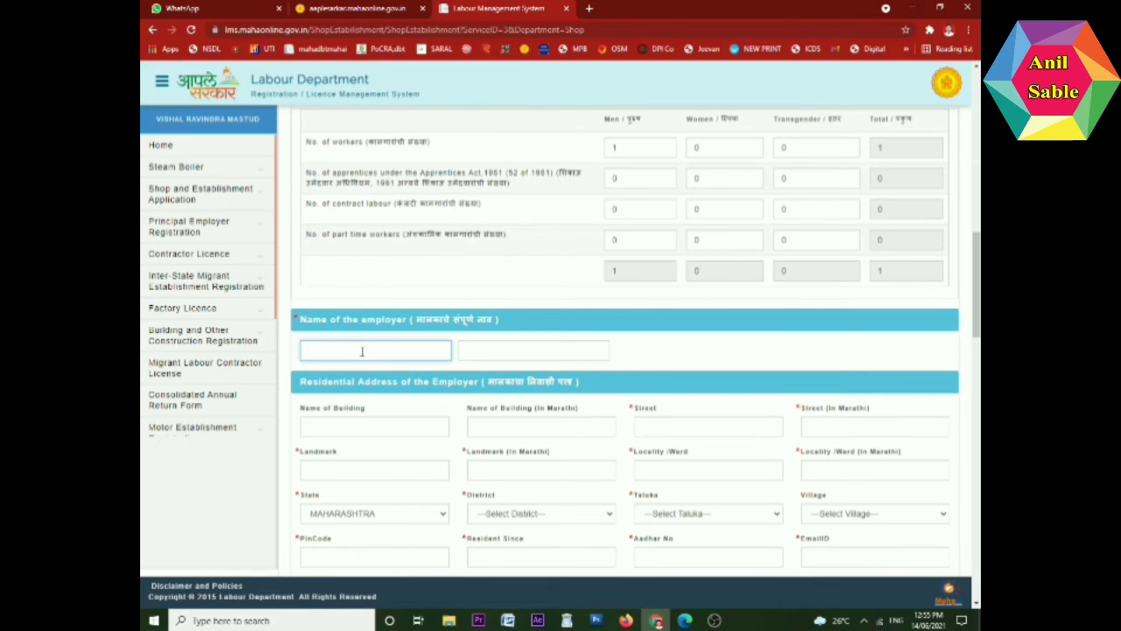
- Enter the employer's full name in English and complete its Marathi version with Marathi input
{"action": "key", "text": "Tab"}
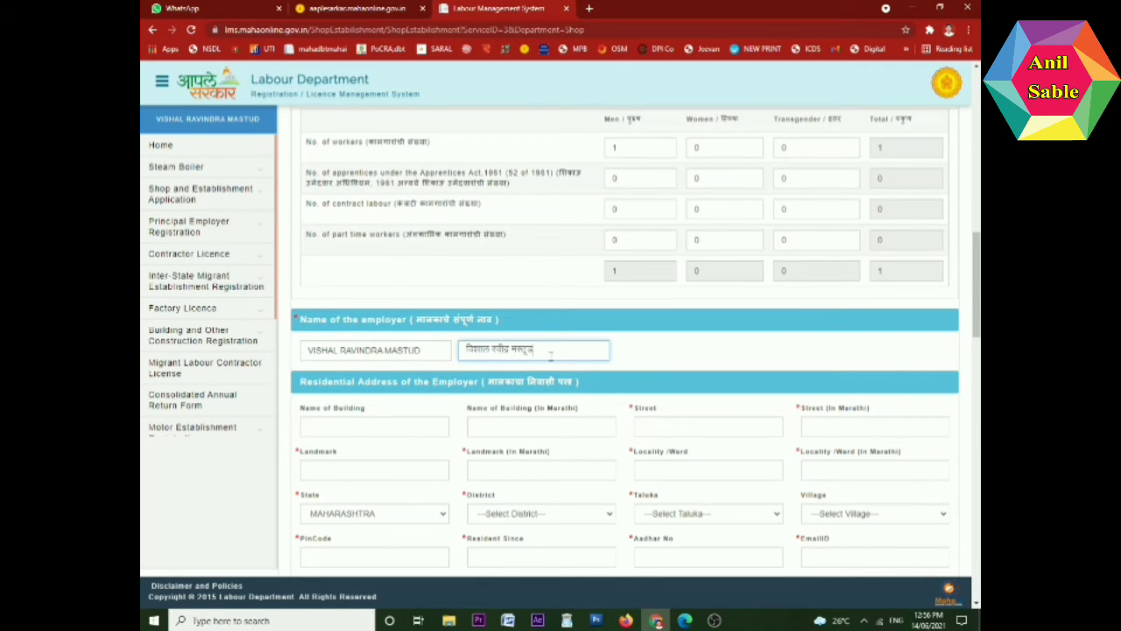
{"action": "key", "text": "BackSpace"}
{"action": "left_click", "coordinate": [898, 624]}
{"action": "left_click", "coordinate": [875, 486]}
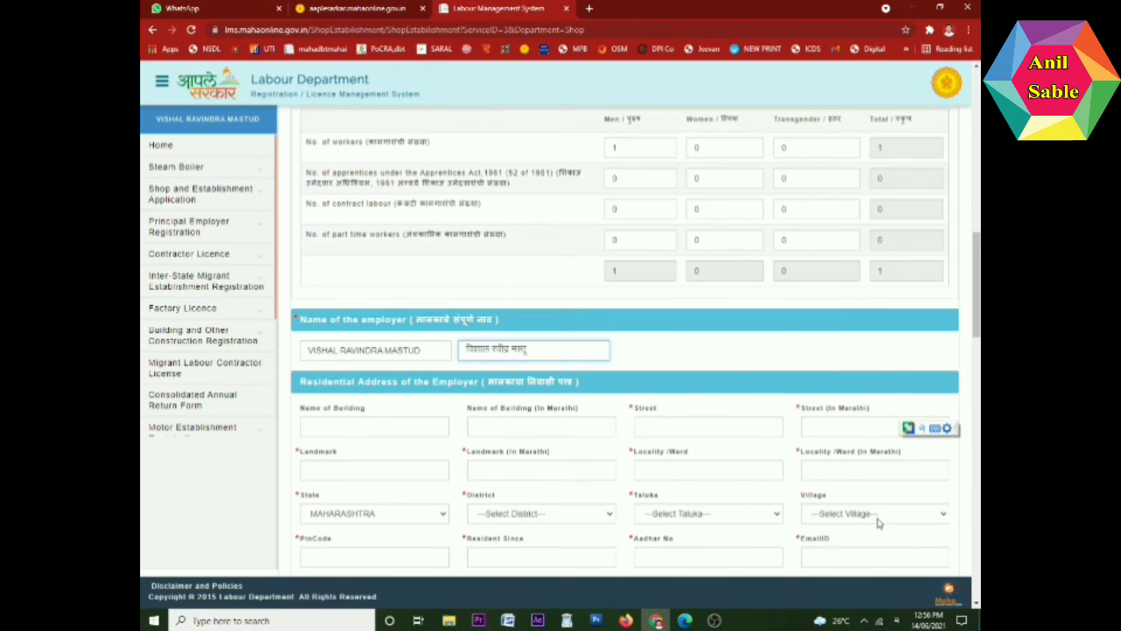
{"action": "type", "text": "d"}
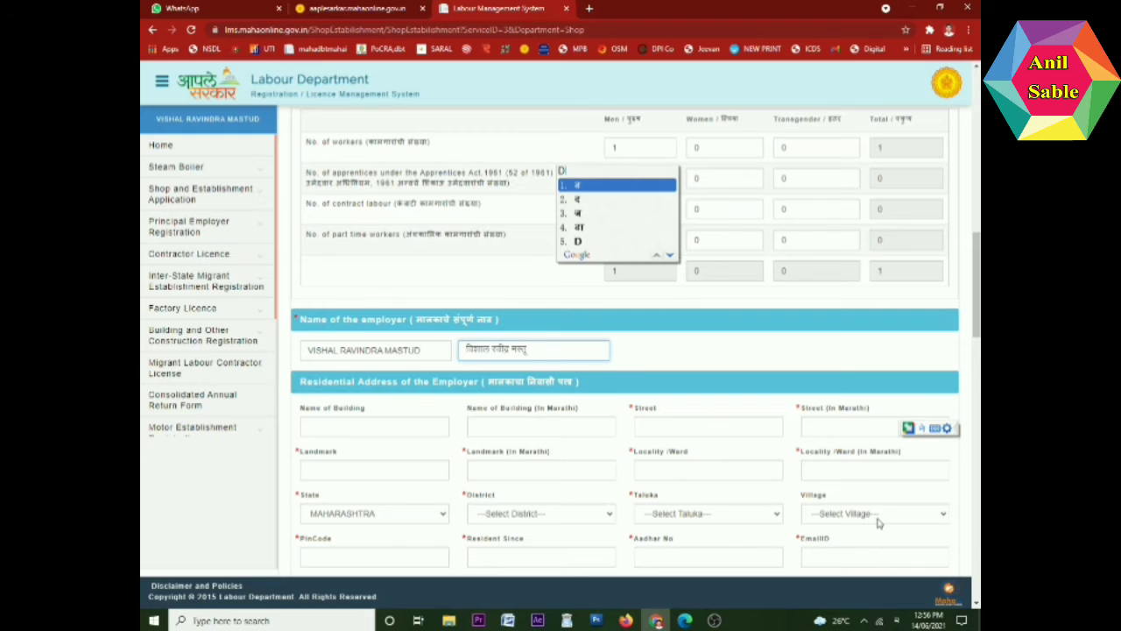
{"action": "key", "text": "space"}
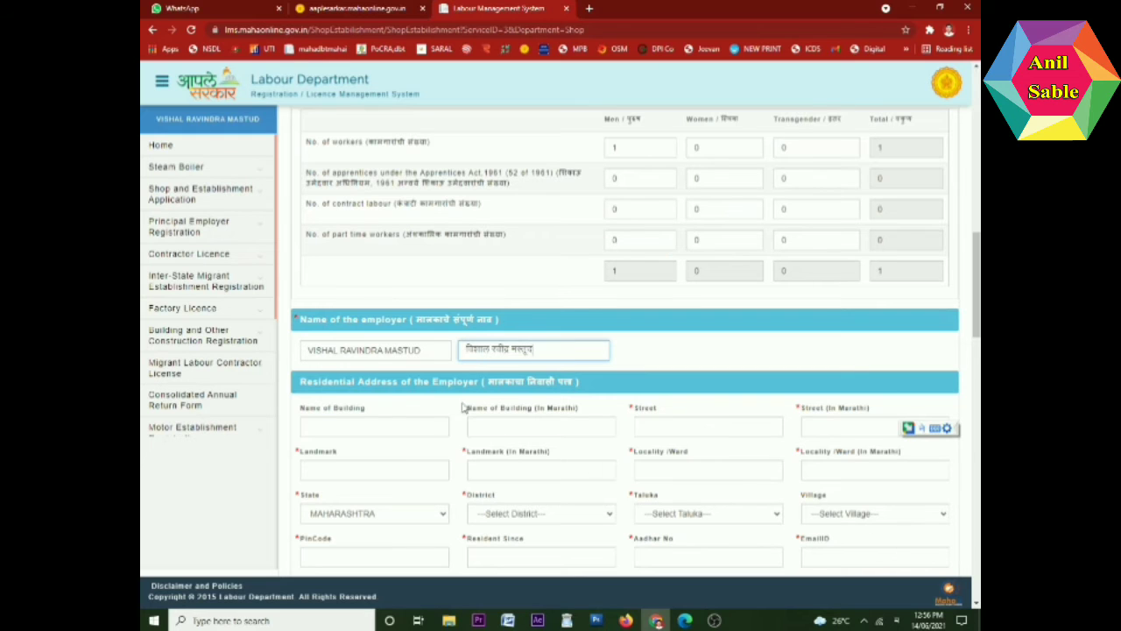
- Enter the employer's residential street in English and the landmark
{"action": "scroll", "coordinate": [495, 429], "scroll_direction": "down", "scroll_amount": 1}
{"action": "scroll", "coordinate": [495, 429], "scroll_direction": "down", "scroll_amount": 1}
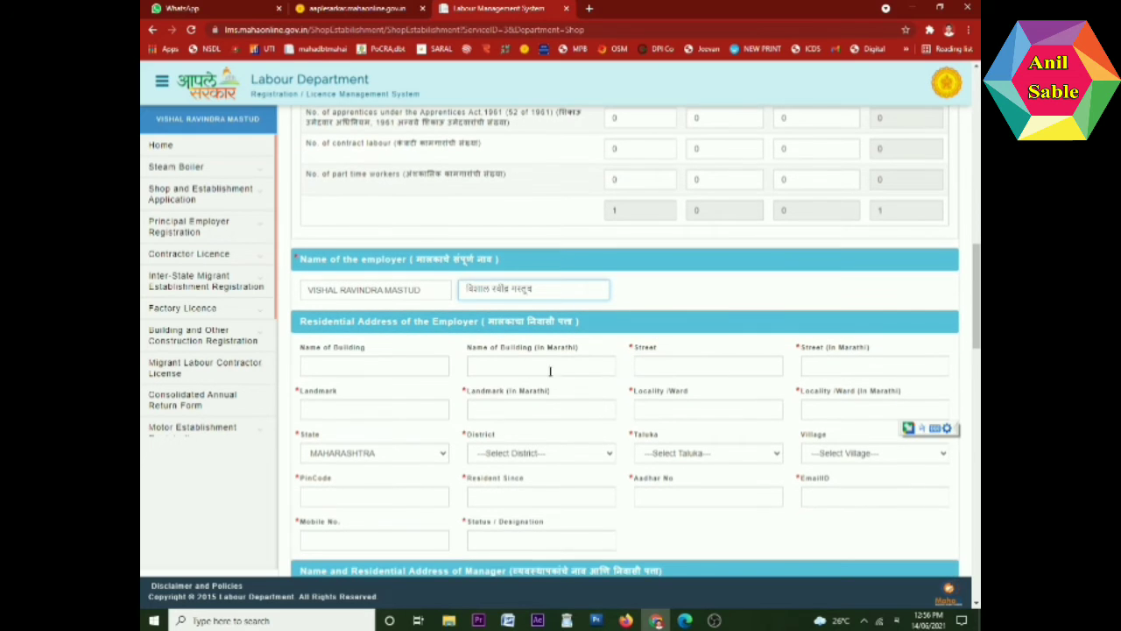
{"action": "left_click", "coordinate": [659, 367]}
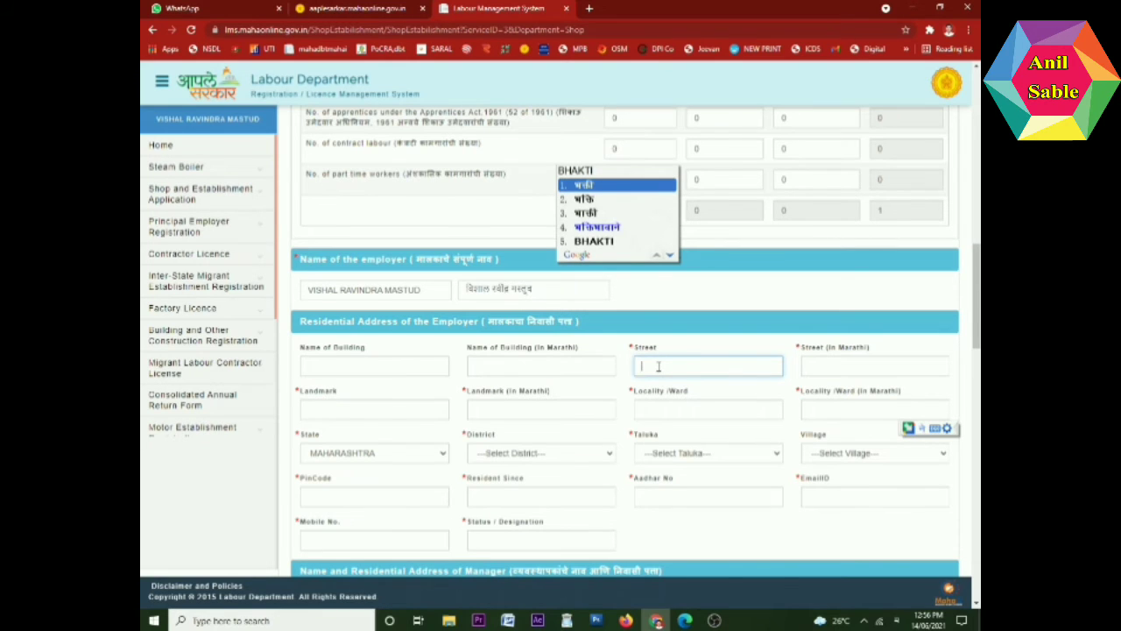
{"action": "left_click", "coordinate": [604, 242]}
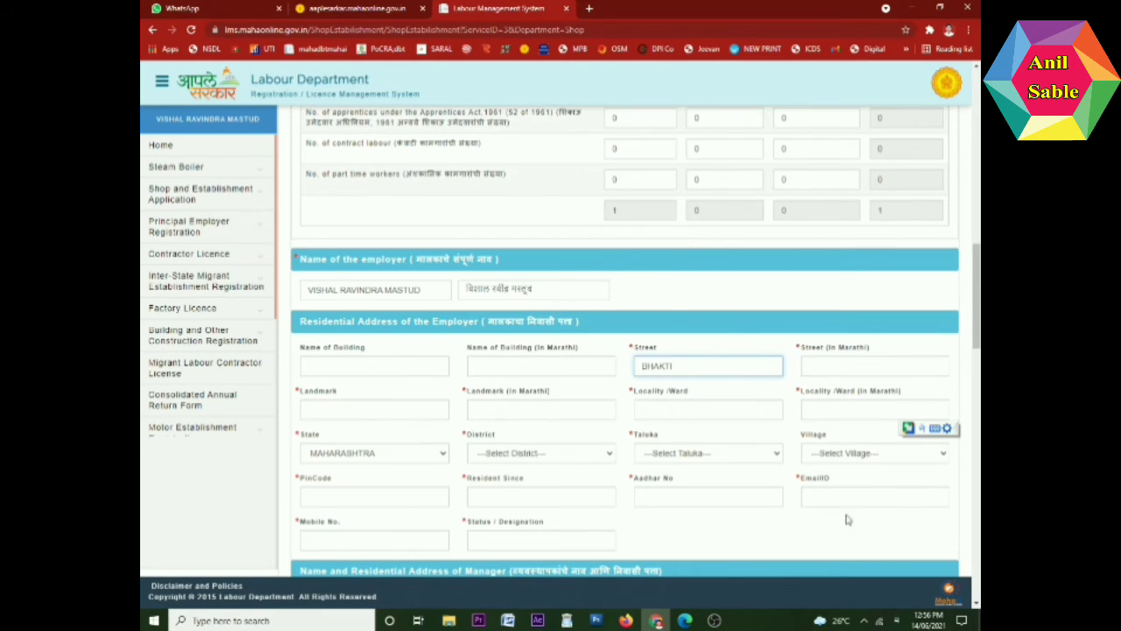
{"action": "left_click", "coordinate": [896, 620]}
{"action": "left_click", "coordinate": [910, 487]}
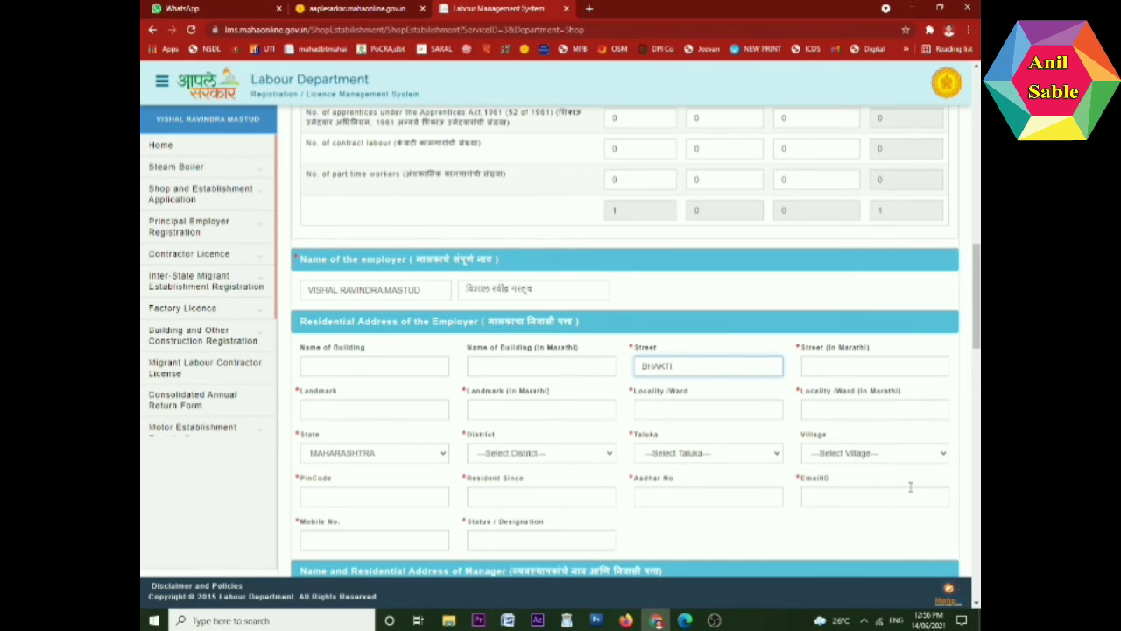
{"action": "key", "text": "Tab"}
{"action": "key", "text": "Tab"}
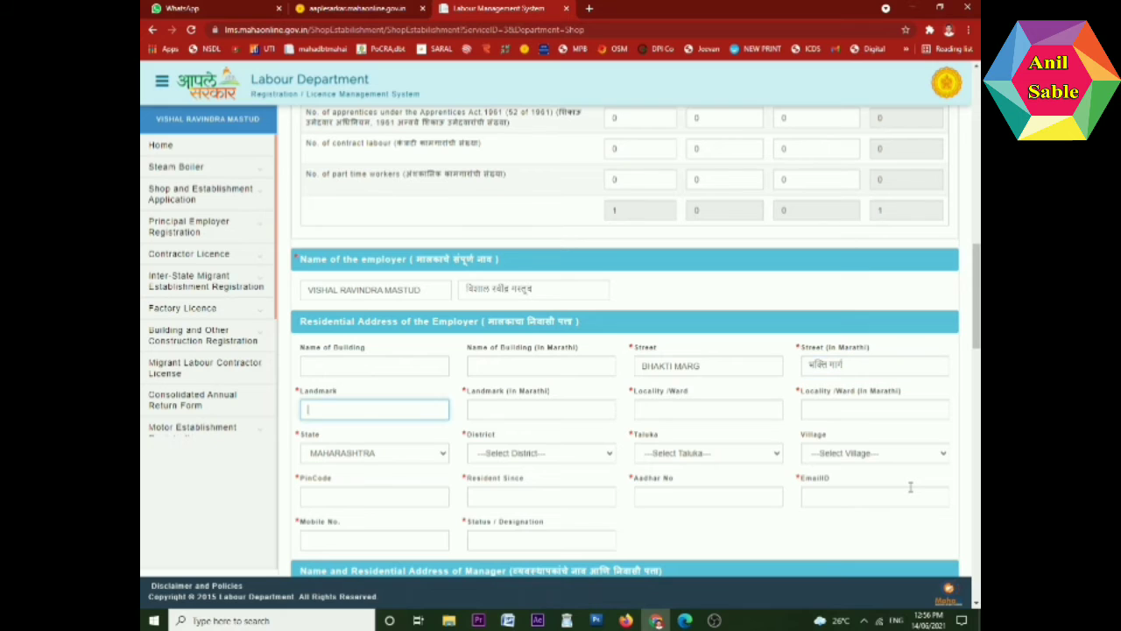
{"action": "key", "text": "Tab"}
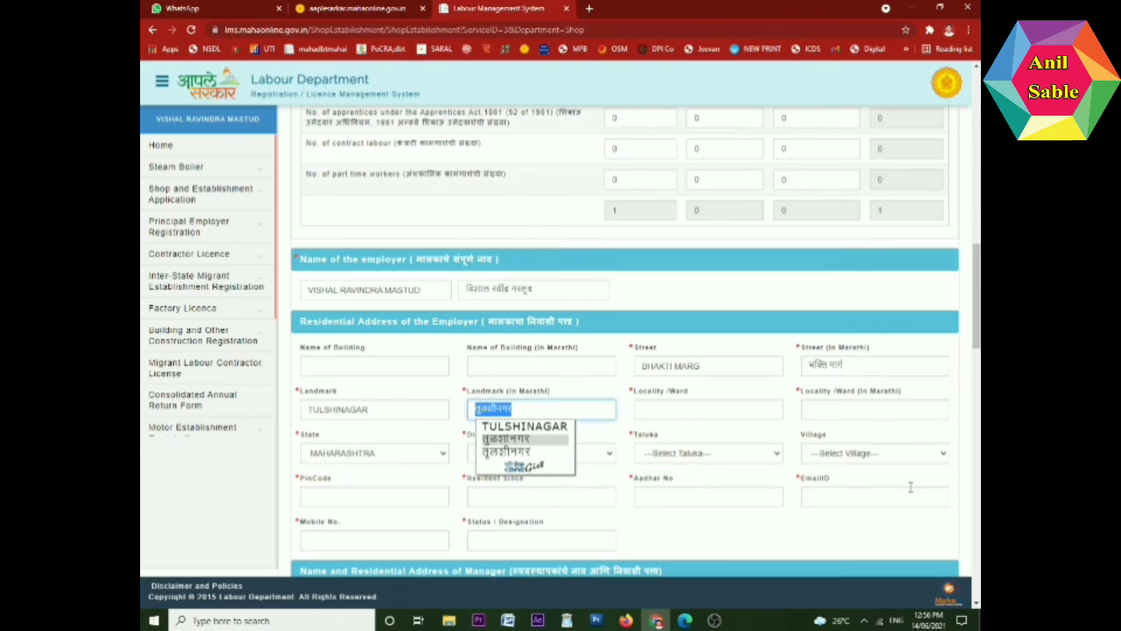
- Fill in the employer's locality, then choose the district and taluka by typing their first letters
{"action": "key", "text": "Tab"}
{"action": "type", "text": "PAND"}
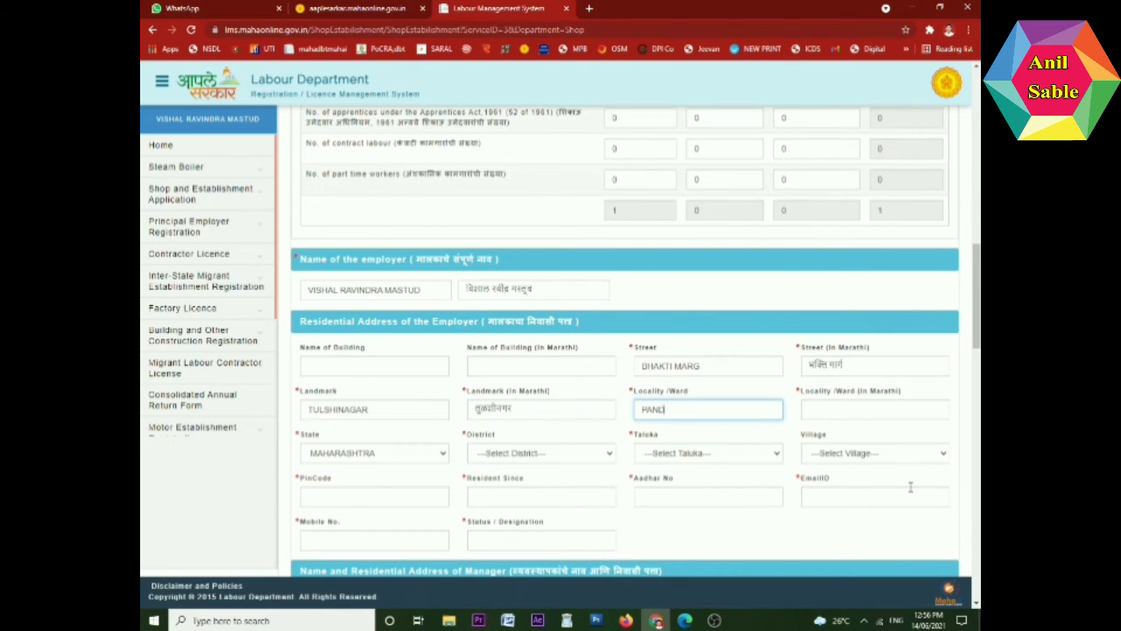
{"action": "type", "text": "HARPUR"}
{"action": "key", "text": "Tab"}
{"action": "key", "text": "Tab"}
{"action": "key", "text": "Tab"}
{"action": "type", "text": "sol"}
{"action": "key", "text": "Tab"}
{"action": "type", "text": "pan"}
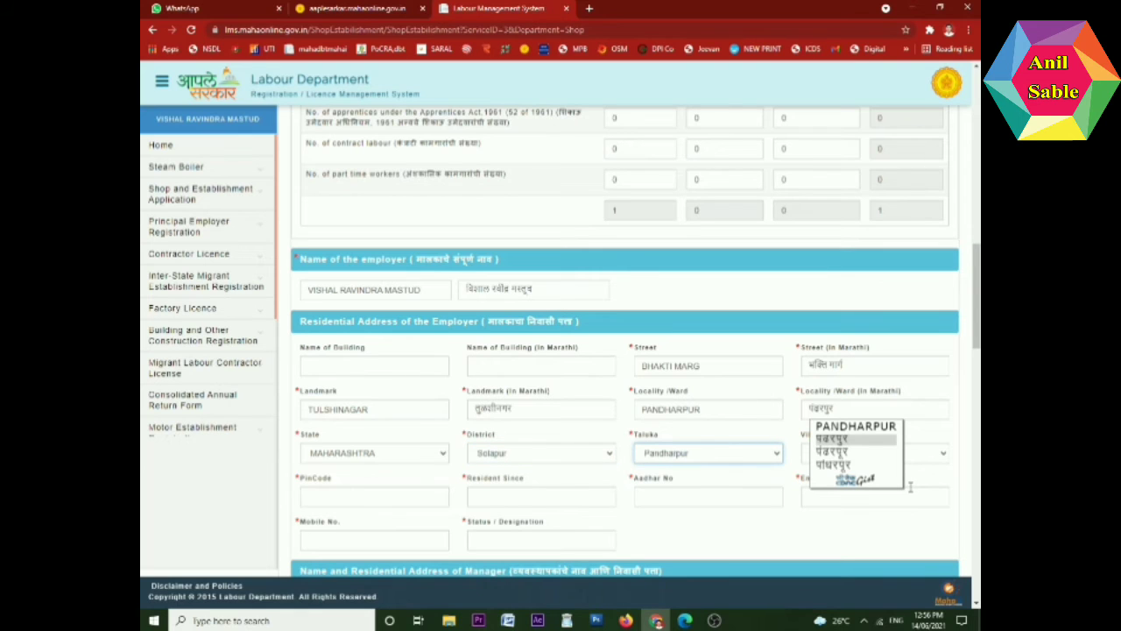
{"action": "key", "text": "Tab"}
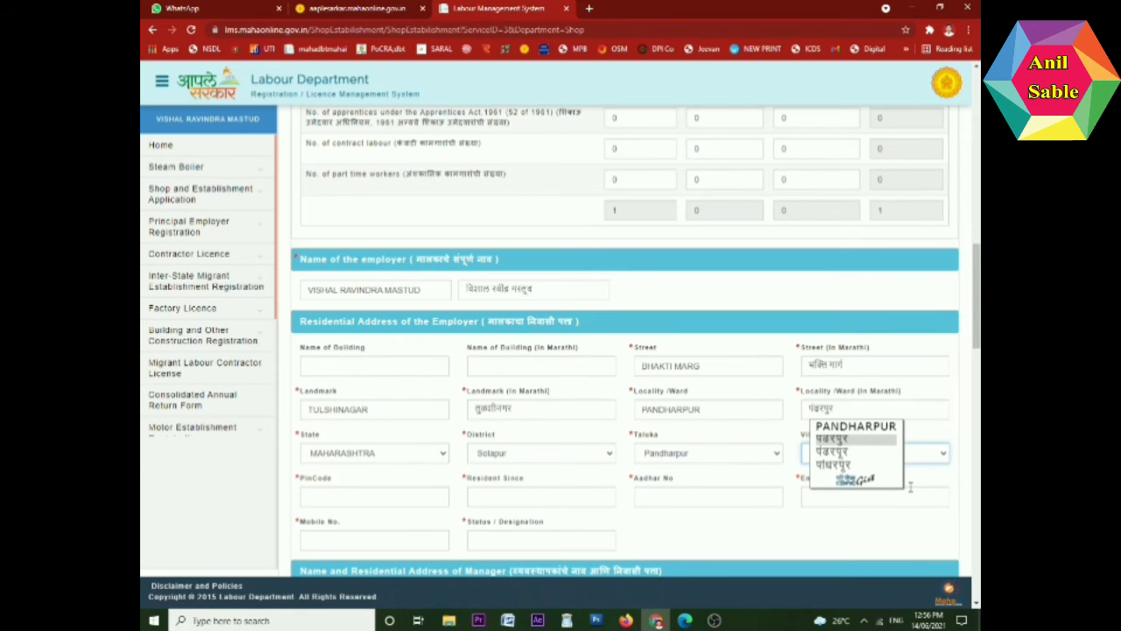
{"action": "key", "text": "Tab"}
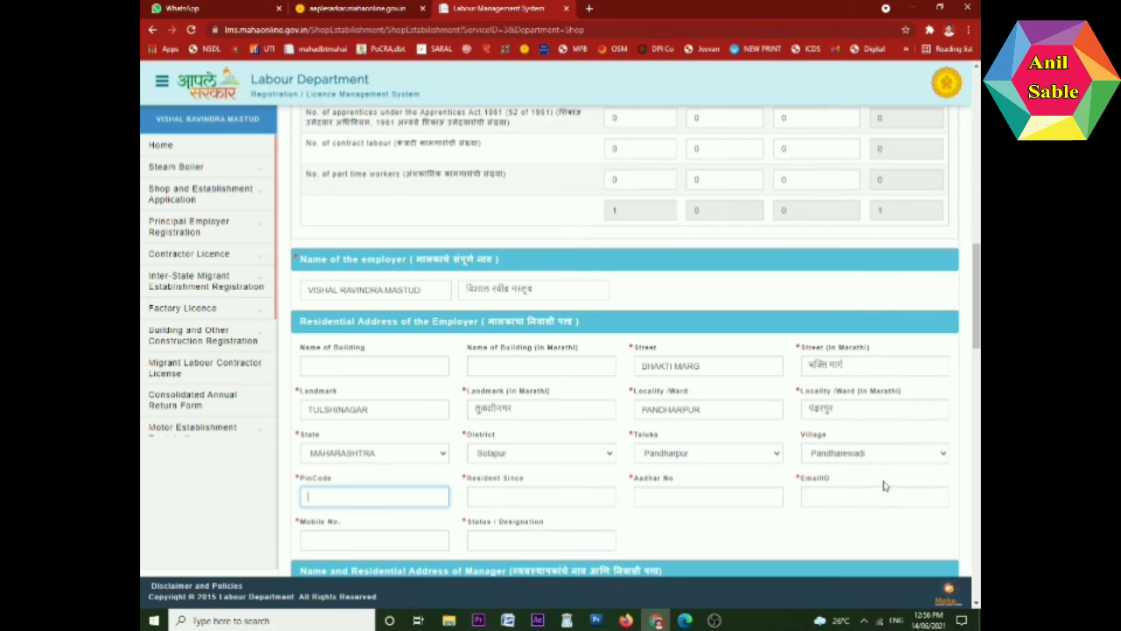
- Select the employer's village and enter the PIN code and resident-since year 1997
{"action": "left_click", "coordinate": [885, 456]}
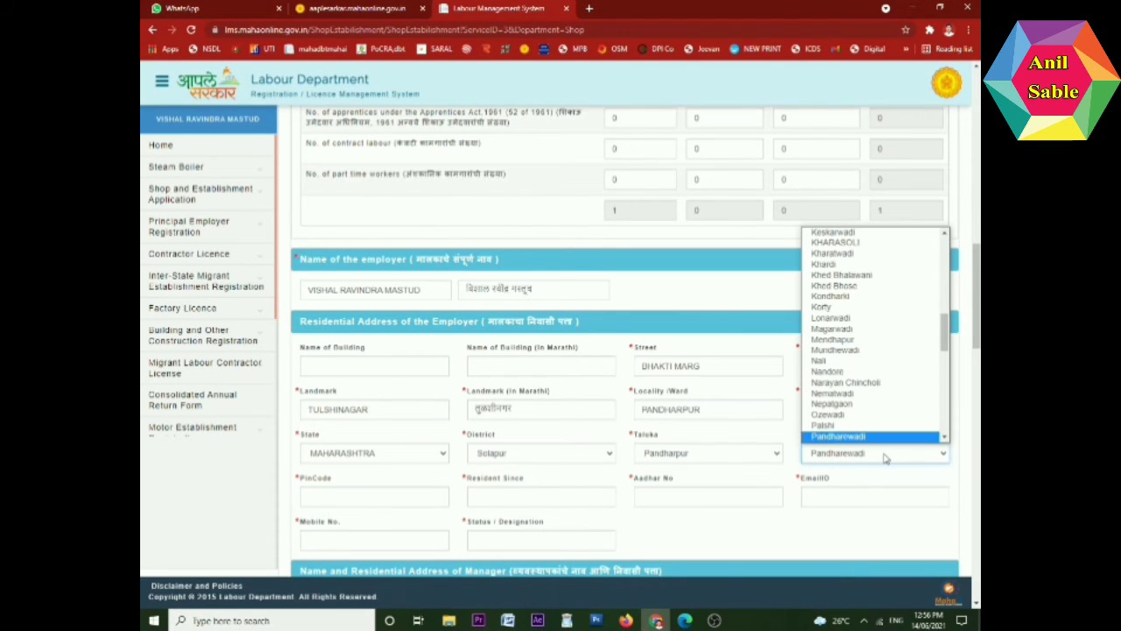
{"action": "key", "text": "Down"}
{"action": "key", "text": "Return"}
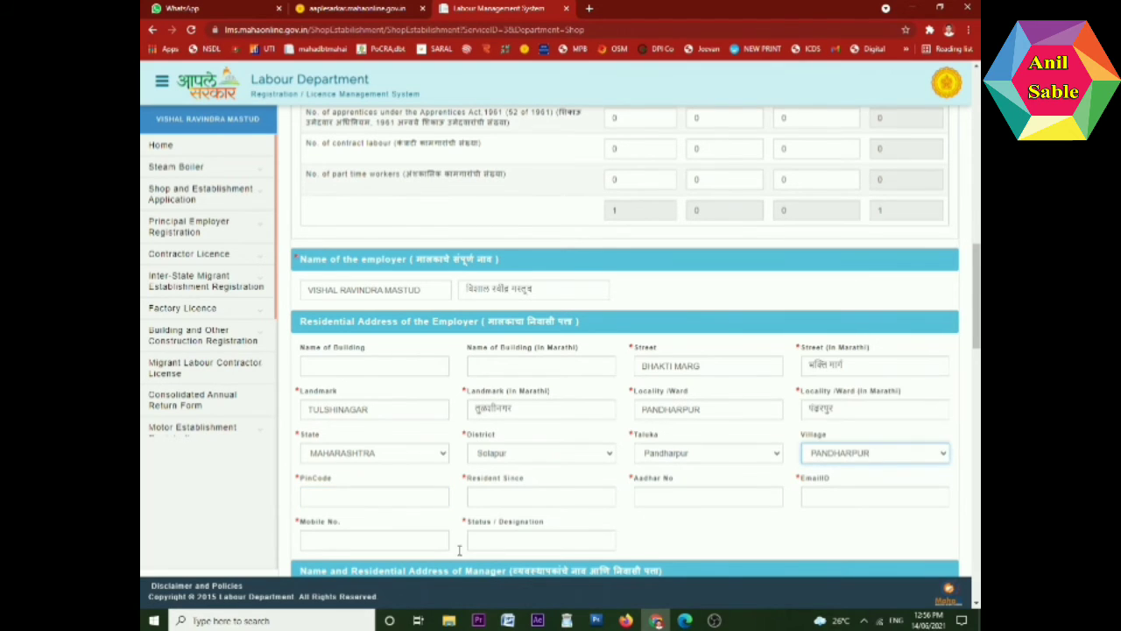
{"action": "left_click", "coordinate": [374, 498]}
{"action": "type", "text": "413304"}
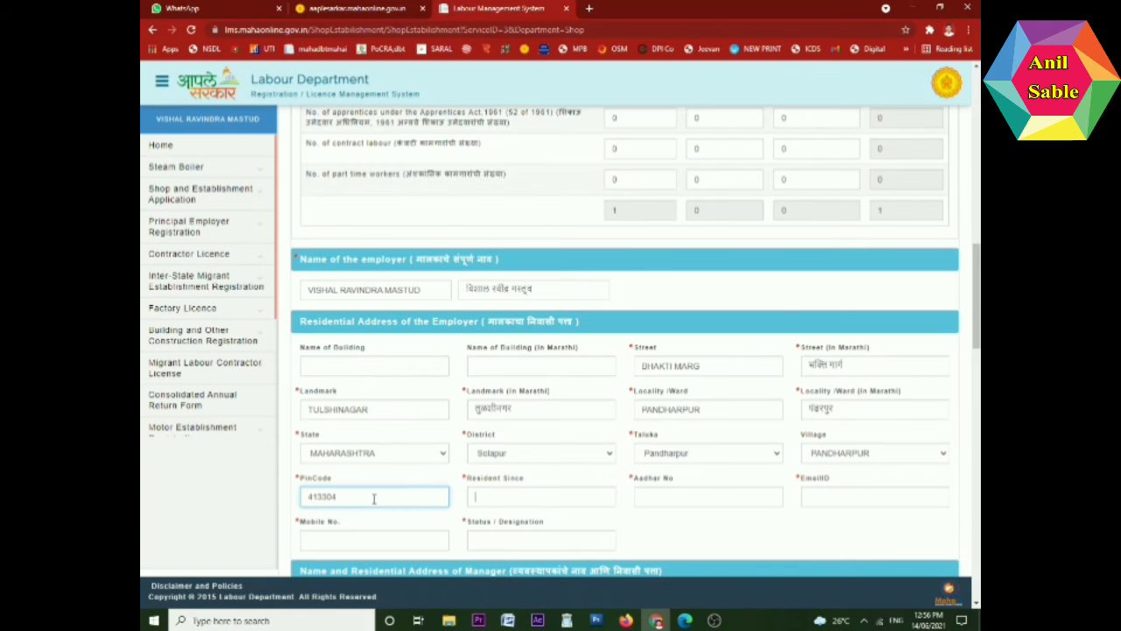
{"action": "key", "text": "Tab"}
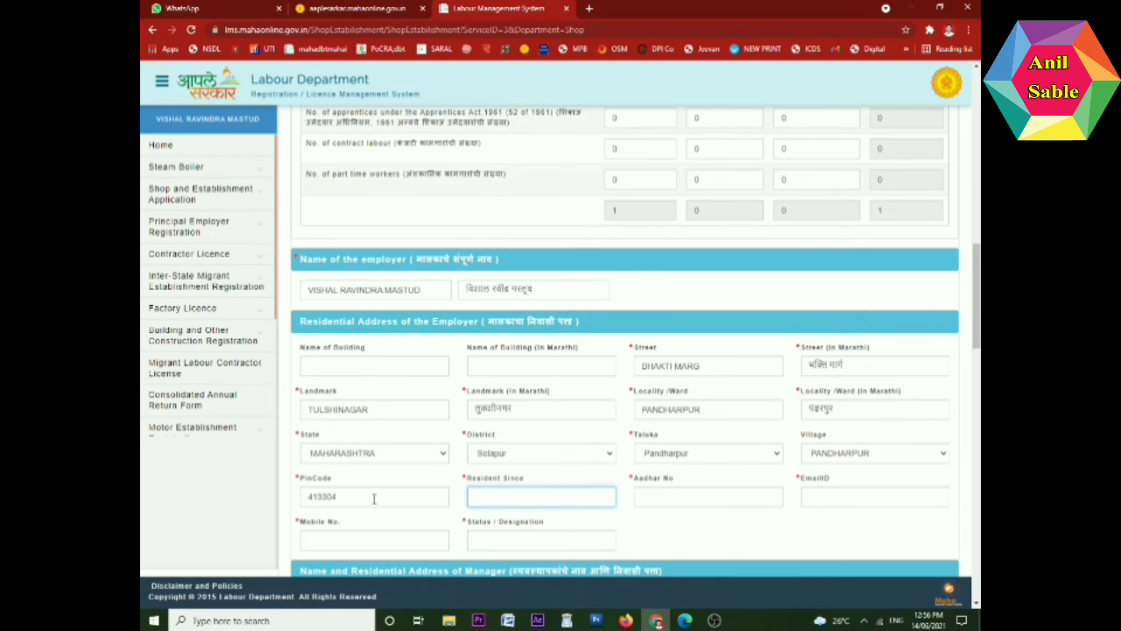
{"action": "type", "text": "1997"}
{"action": "key", "text": "Tab"}
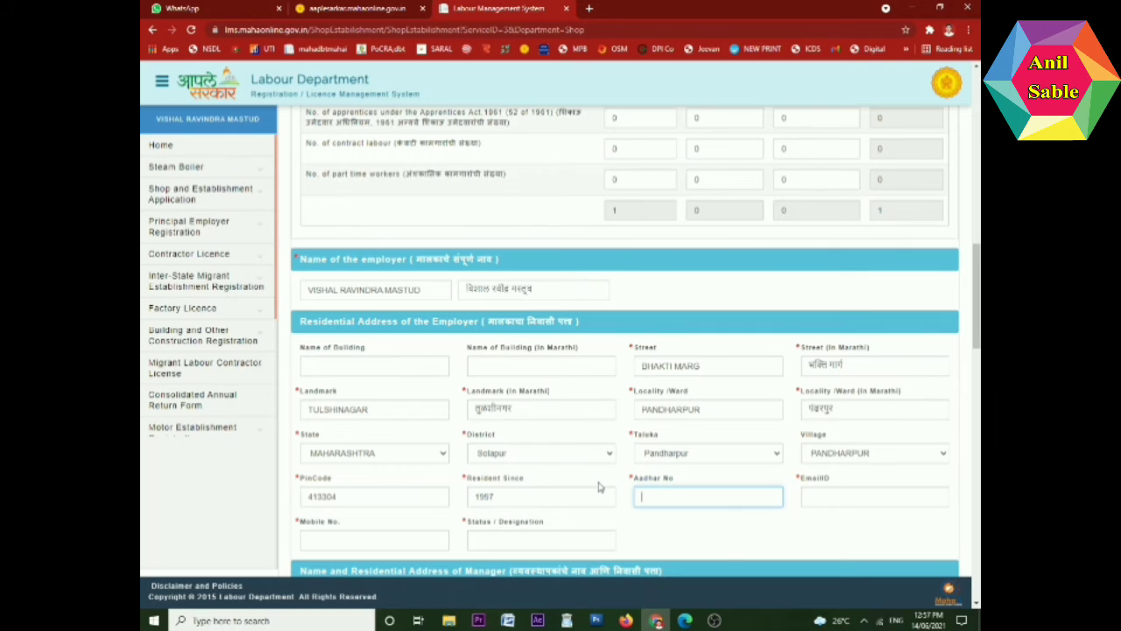
- Enter the employer's Aadhaar number and e-mail address
{"action": "left_click", "coordinate": [827, 497]}
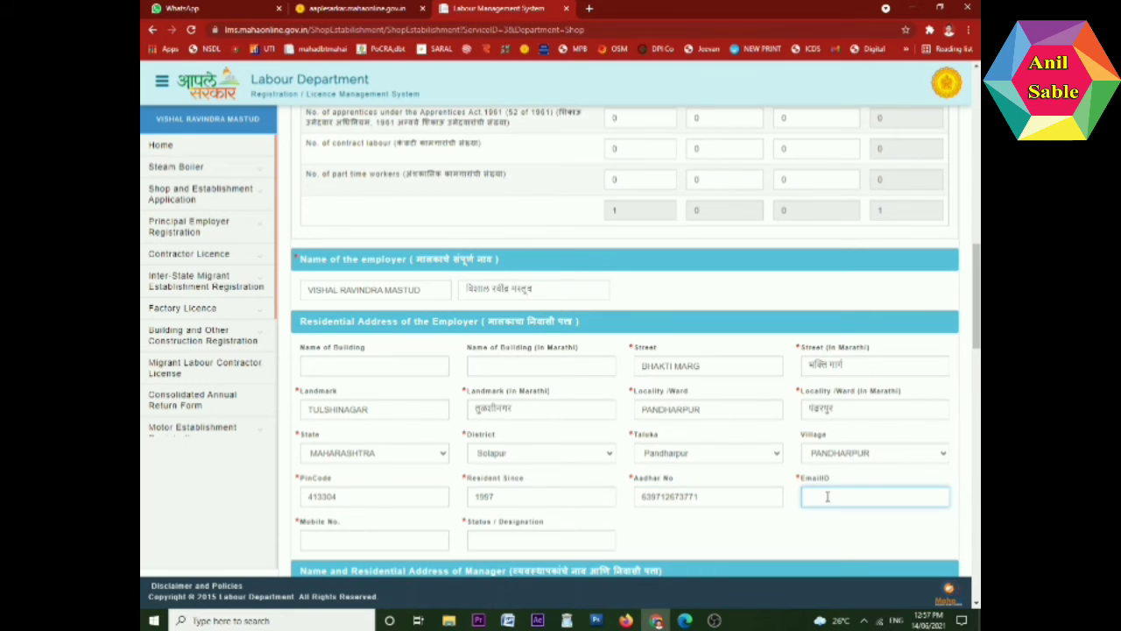
{"action": "scroll", "coordinate": [662, 496], "scroll_direction": "down", "scroll_amount": 2}
- Enter the employer's mobile number and set the status/designation to owner
{"action": "left_click", "coordinate": [348, 359]}
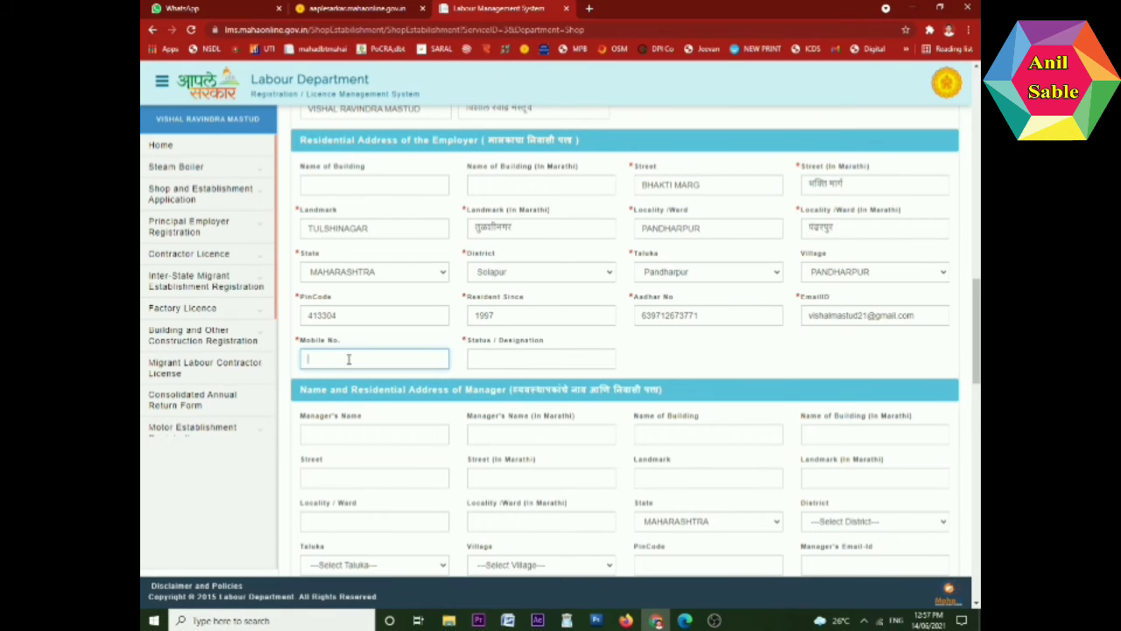
{"action": "left_click", "coordinate": [509, 362]}
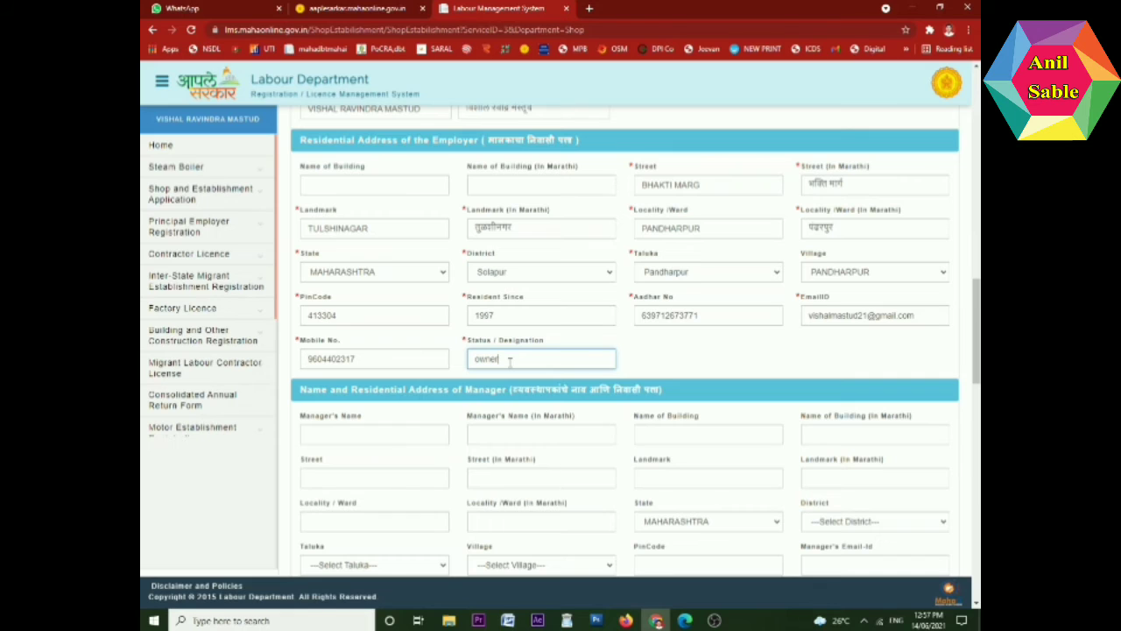
{"action": "key", "text": "Tab"}
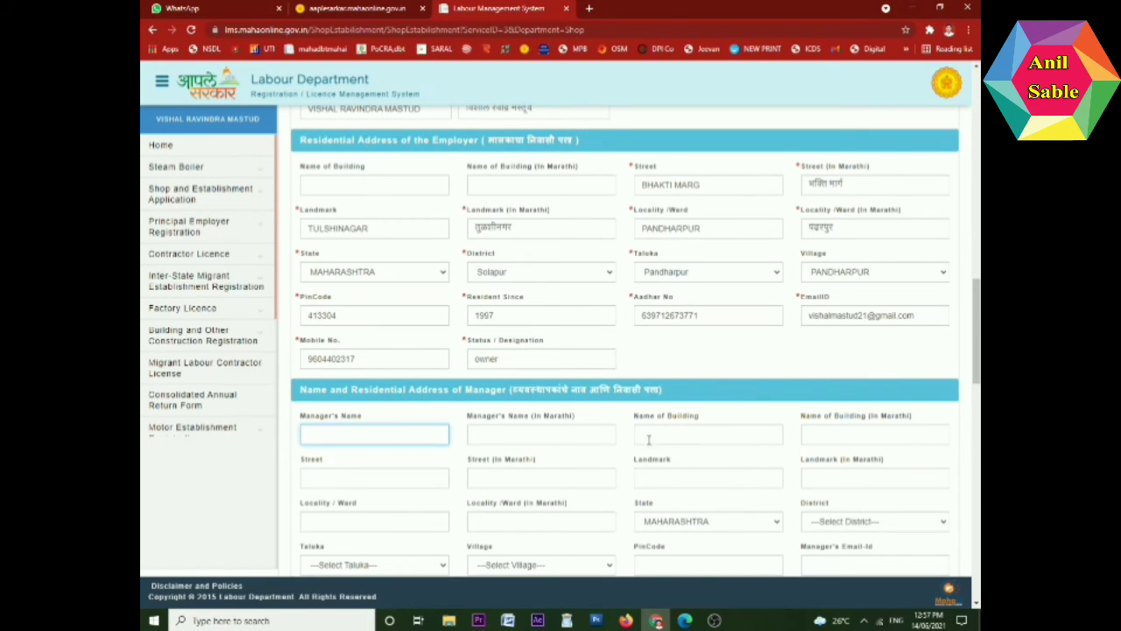
- Set the category to SHOP and the establishment type to OTHER, described as multi services
{"action": "scroll", "coordinate": [604, 462], "scroll_direction": "down", "scroll_amount": 1}
{"action": "scroll", "coordinate": [595, 469], "scroll_direction": "down", "scroll_amount": 3}
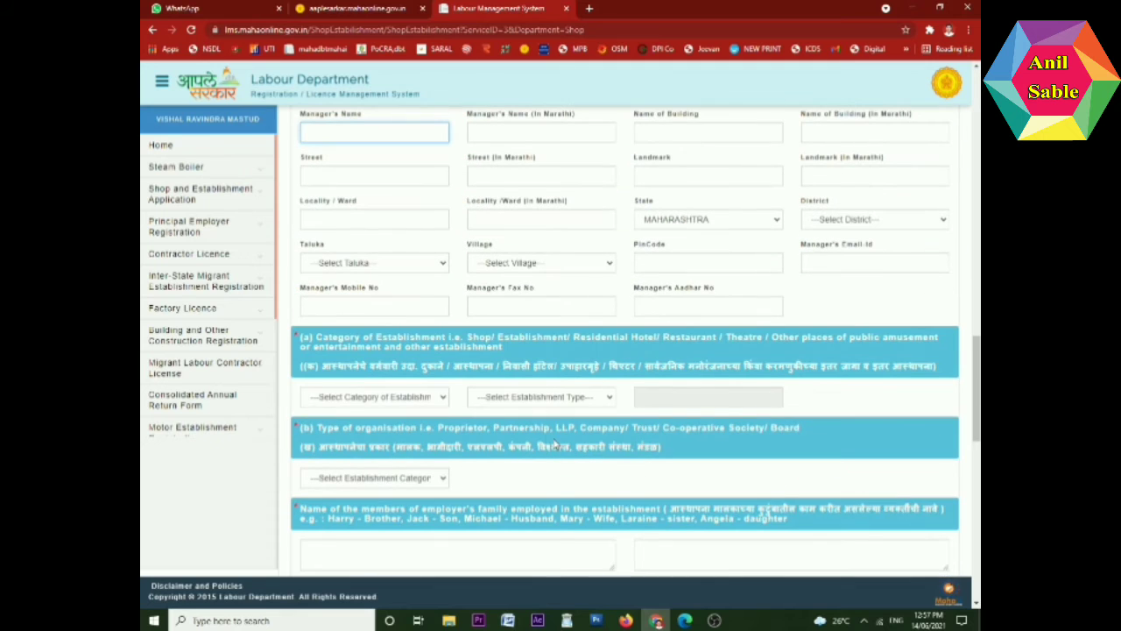
{"action": "left_click", "coordinate": [347, 398]}
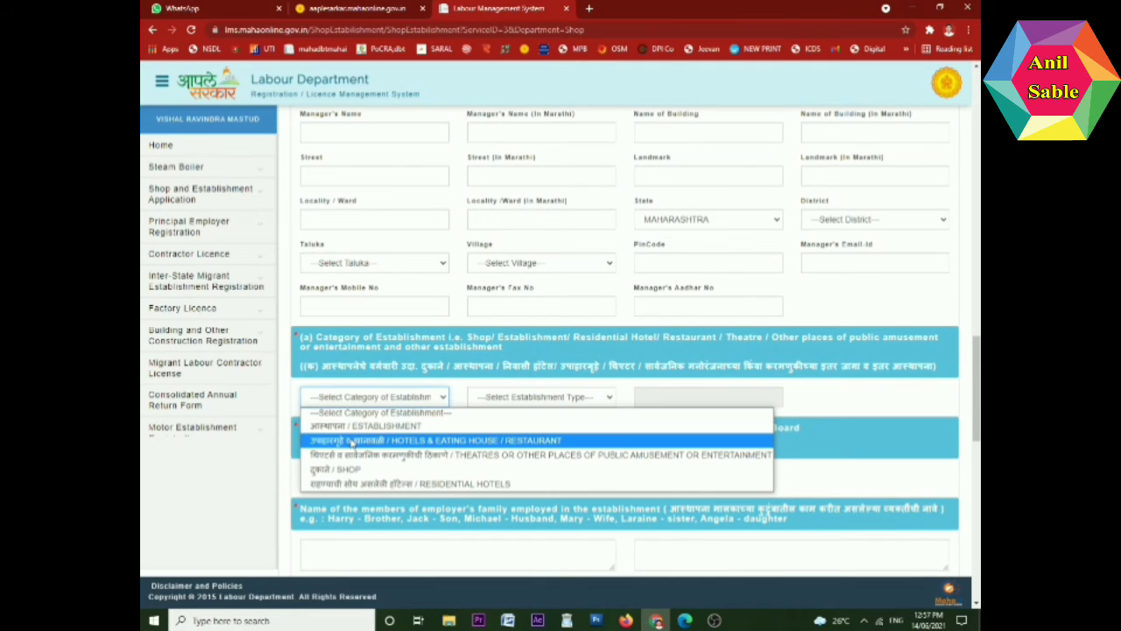
{"action": "left_click", "coordinate": [351, 469]}
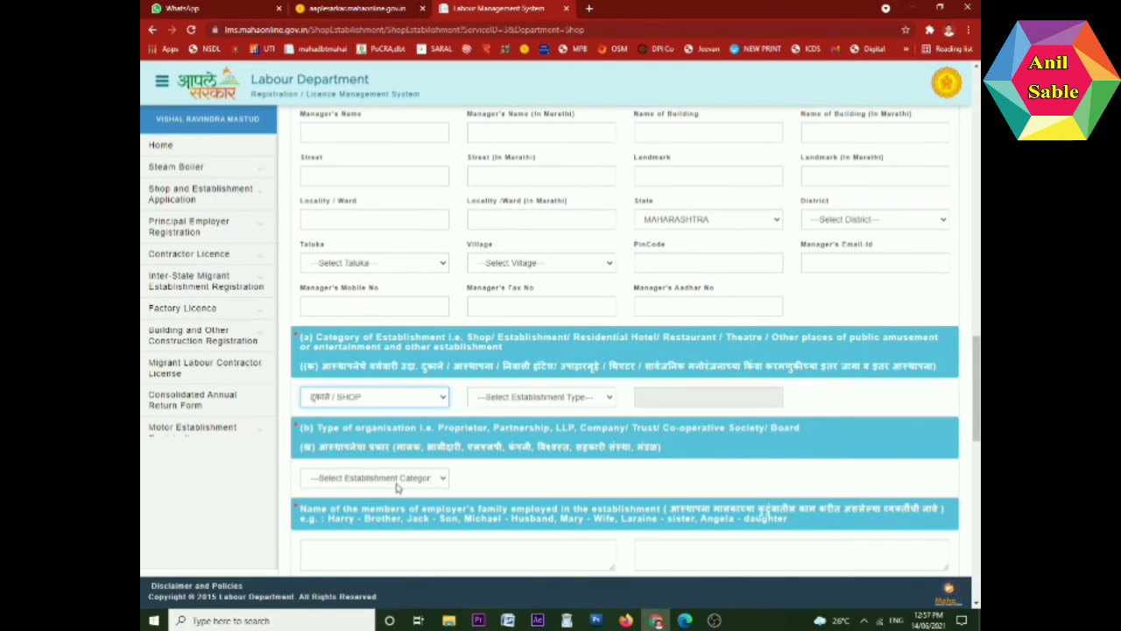
{"action": "left_click", "coordinate": [536, 396]}
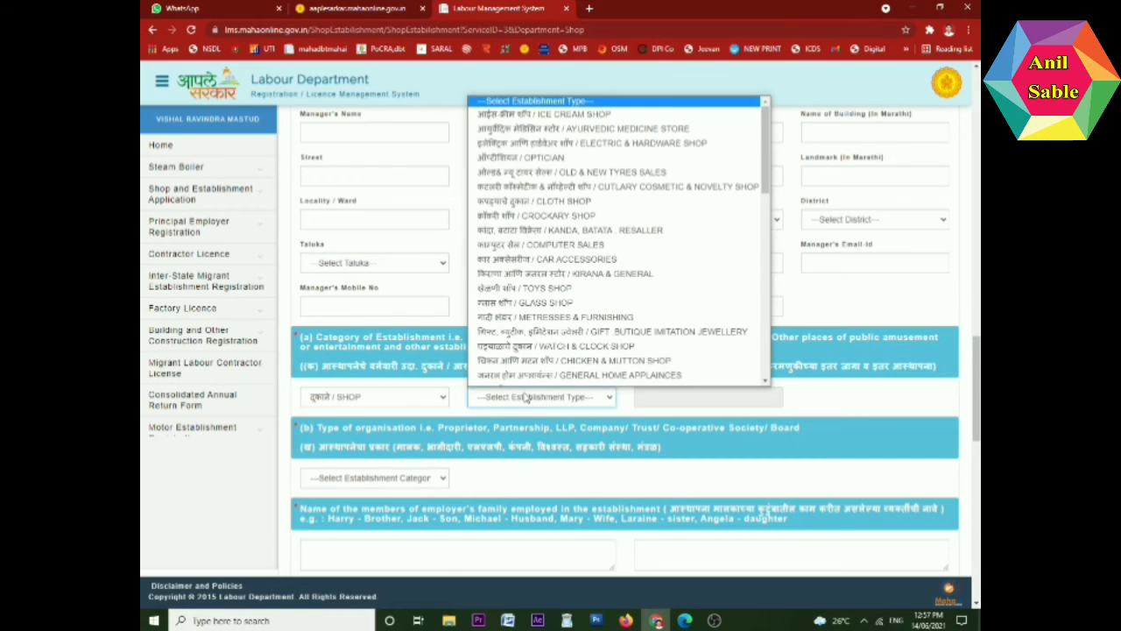
{"action": "scroll", "coordinate": [534, 385], "scroll_direction": "down", "scroll_amount": 1}
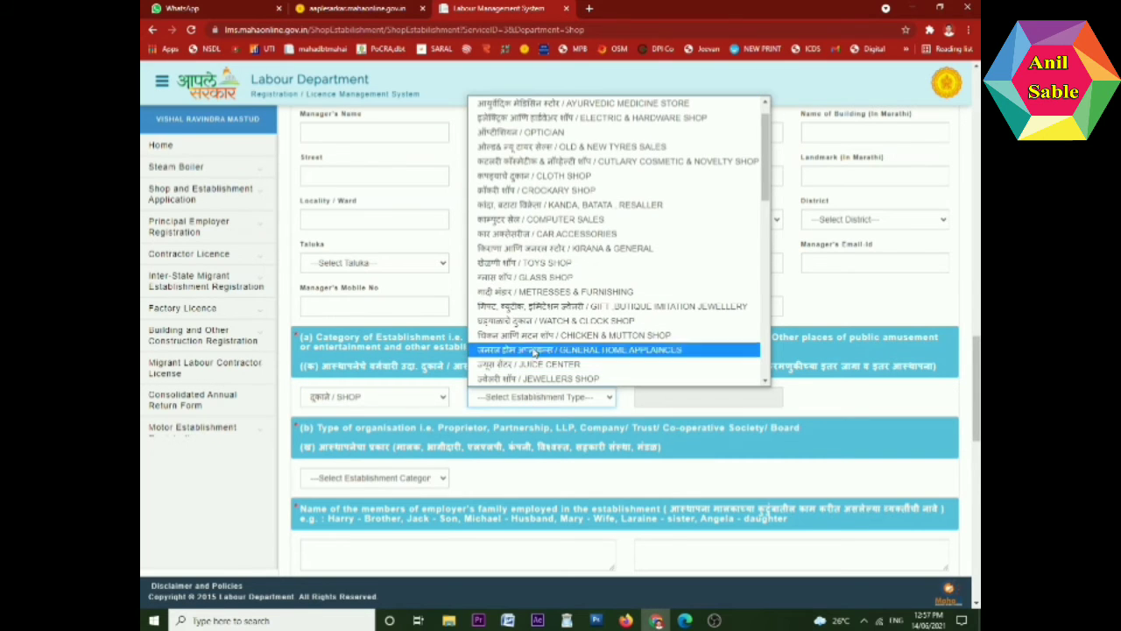
{"action": "scroll", "coordinate": [535, 309], "scroll_direction": "down", "scroll_amount": 3}
{"action": "scroll", "coordinate": [536, 308], "scroll_direction": "down", "scroll_amount": 5}
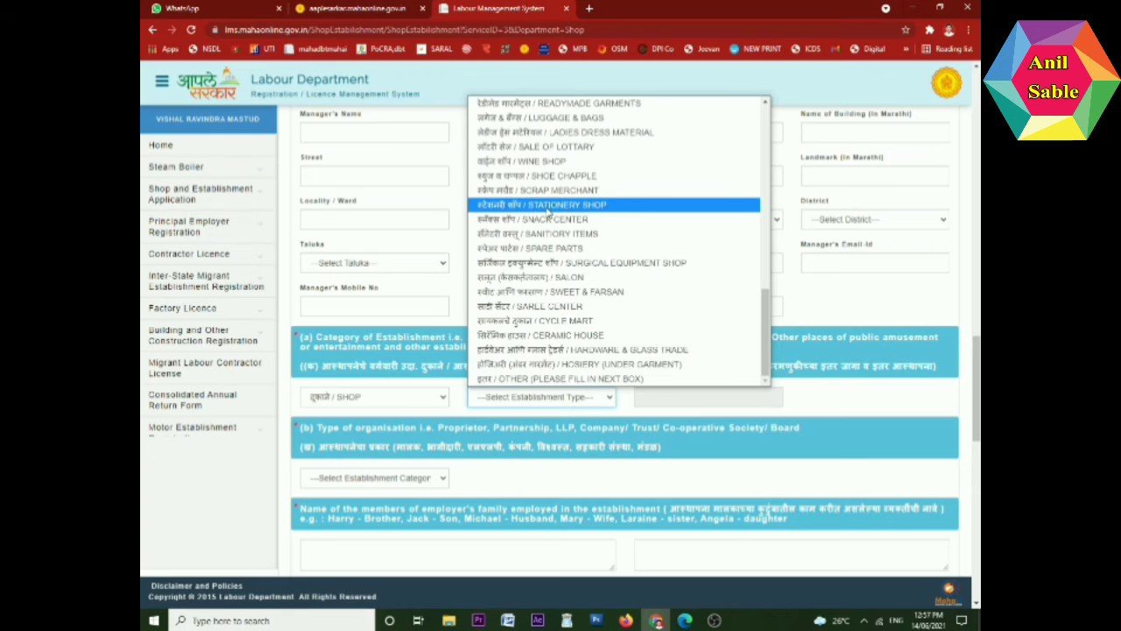
{"action": "left_click", "coordinate": [577, 378]}
{"action": "left_click", "coordinate": [667, 394]}
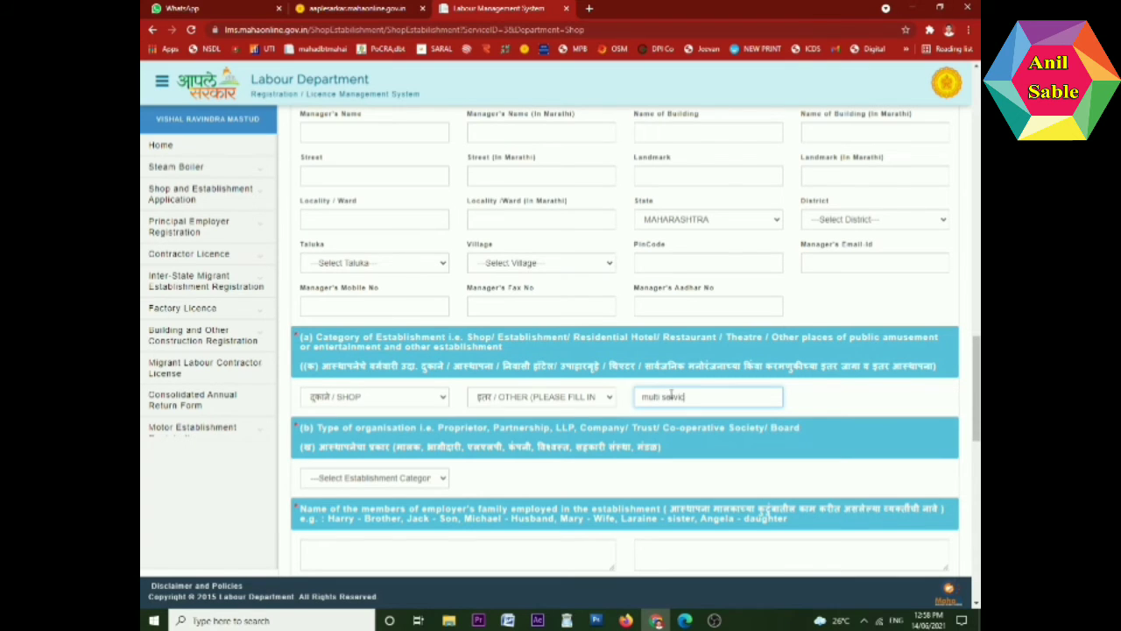
{"action": "key", "text": "Tab"}
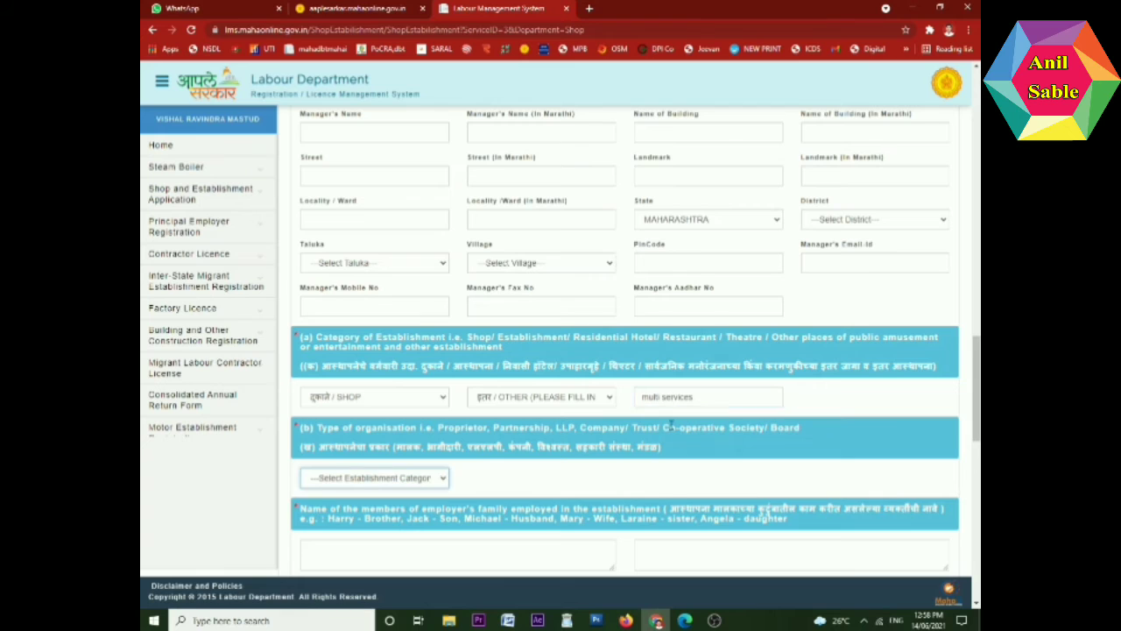
{"action": "left_click", "coordinate": [387, 480]}
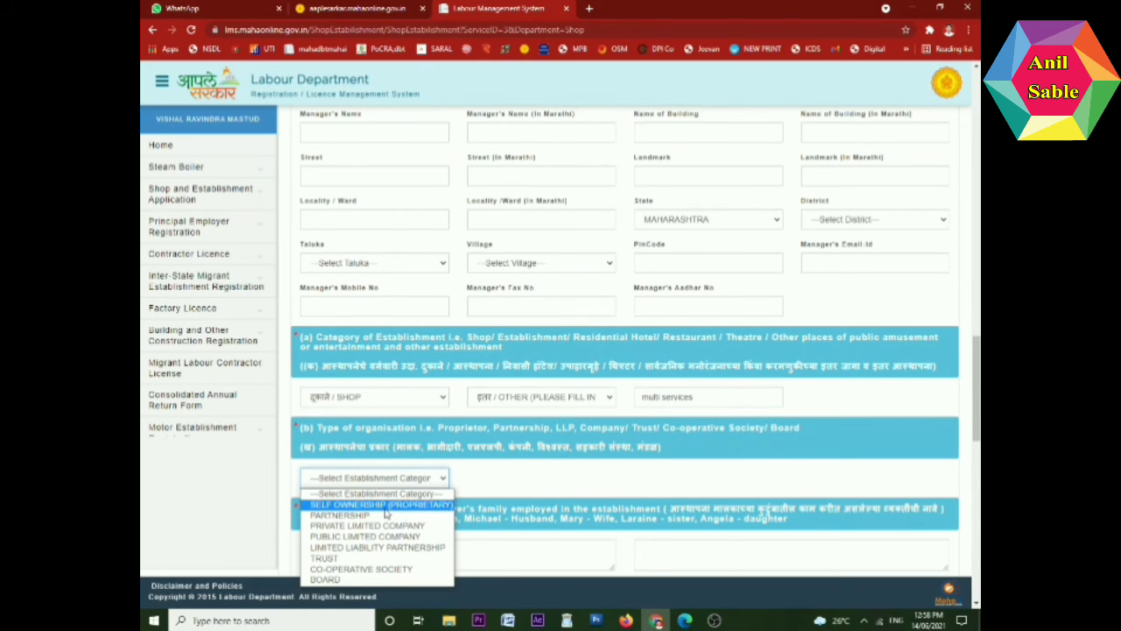
- Choose SELF OWNERSHIP (PROPRIETARY), then enter the family member's full name in English and Marathi
{"action": "left_click", "coordinate": [385, 506]}
{"action": "scroll", "coordinate": [386, 508], "scroll_direction": "down", "scroll_amount": 2}
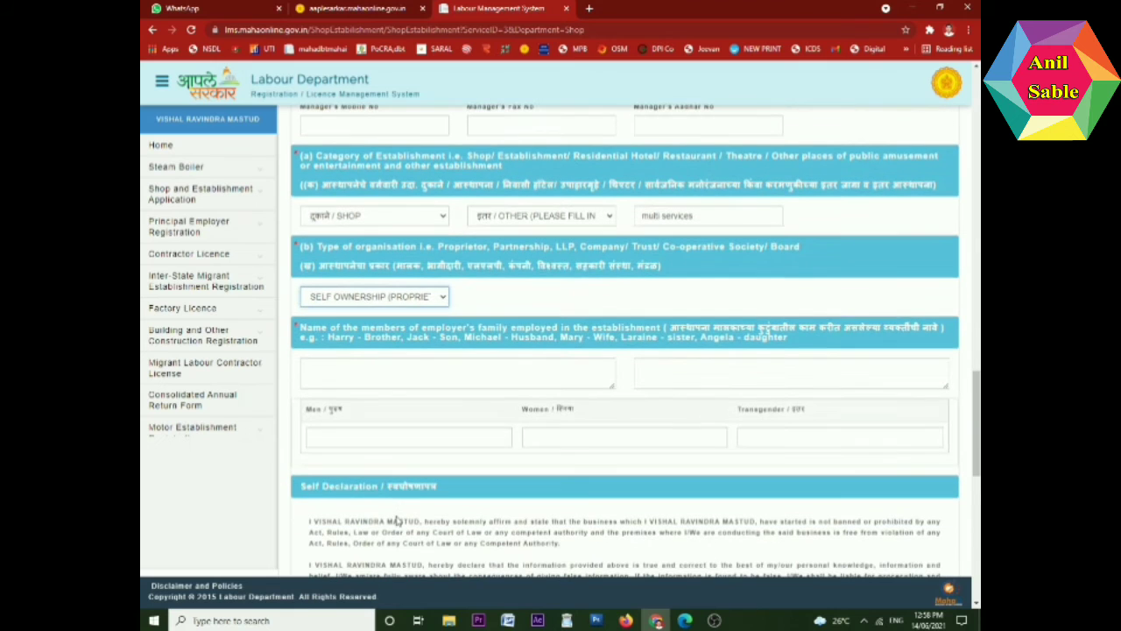
{"action": "left_click", "coordinate": [369, 378]}
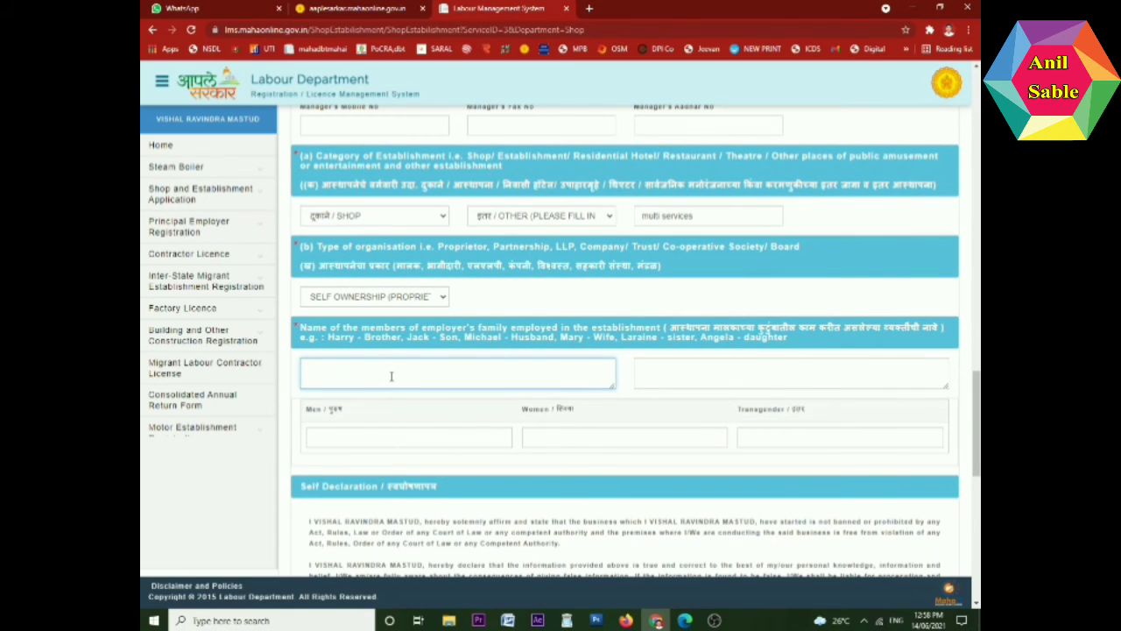
{"action": "type", "text": "rav"}
{"action": "key", "text": "BackSpace"}
{"action": "key", "text": "BackSpace"}
{"action": "key", "text": "BackSpace"}
{"action": "key", "text": "BackSpace"}
{"action": "key", "text": "BackSpace"}
{"action": "key", "text": "BackSpace"}
{"action": "key", "text": "BackSpace"}
{"action": "key", "text": "Tab"}
{"action": "left_click", "coordinate": [878, 622]}
{"action": "left_click", "coordinate": [896, 515]}
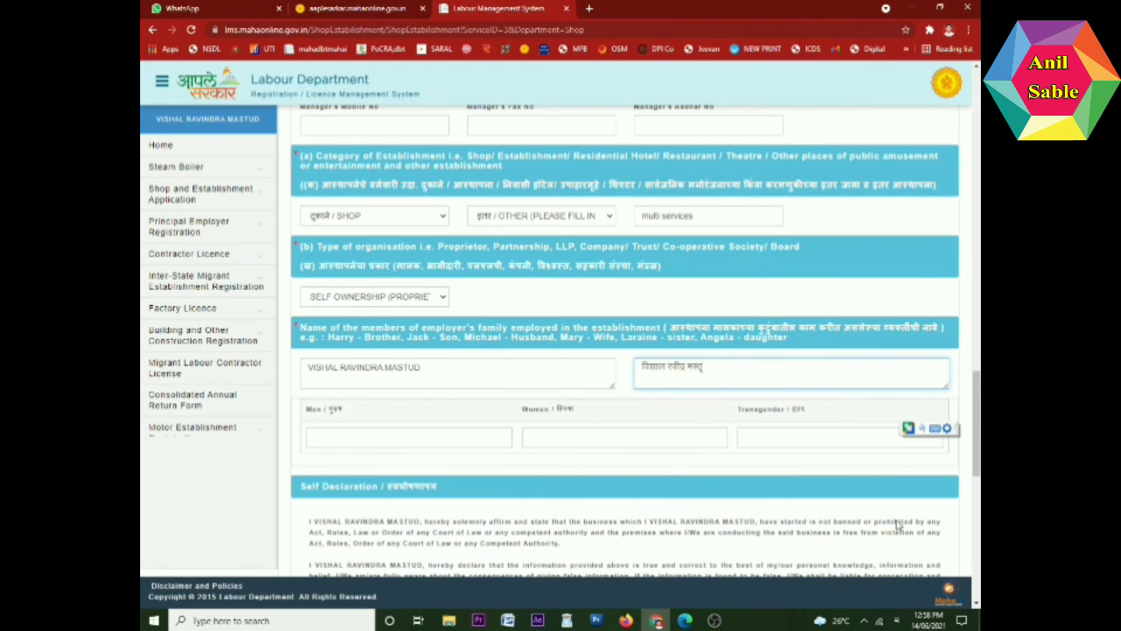
{"action": "type", "text": "d"}
{"action": "key", "text": "space"}
- Enter the employed family member counts: 1 man, 0 women, 0 transgender
{"action": "left_click", "coordinate": [356, 434]}
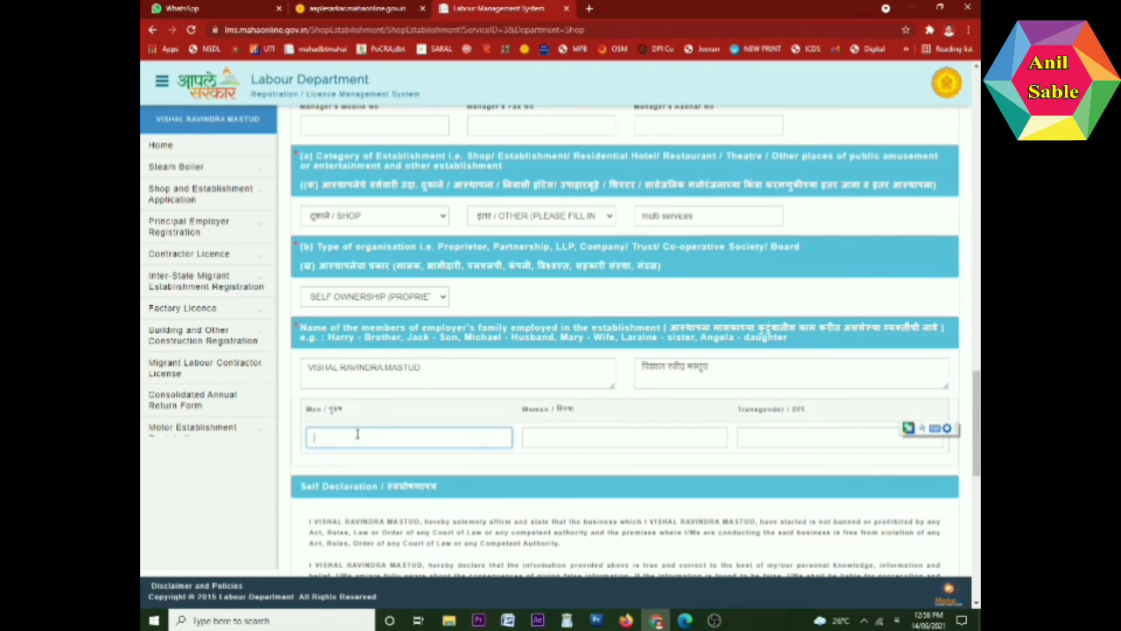
{"action": "type", "text": "1"}
{"action": "key", "text": "Down"}
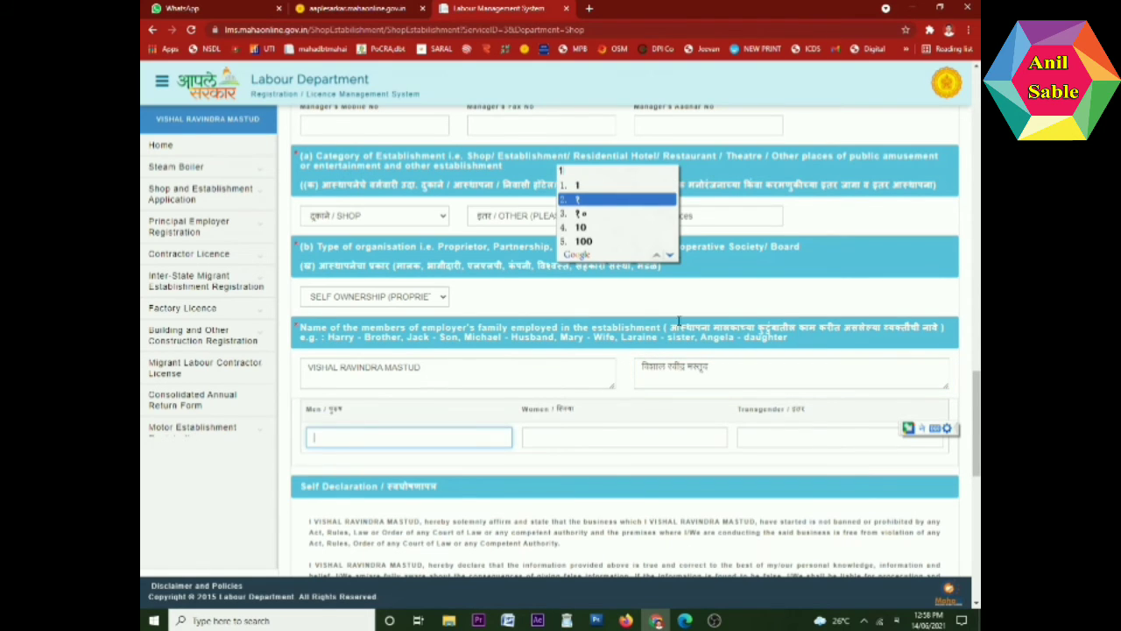
{"action": "left_click", "coordinate": [595, 187]}
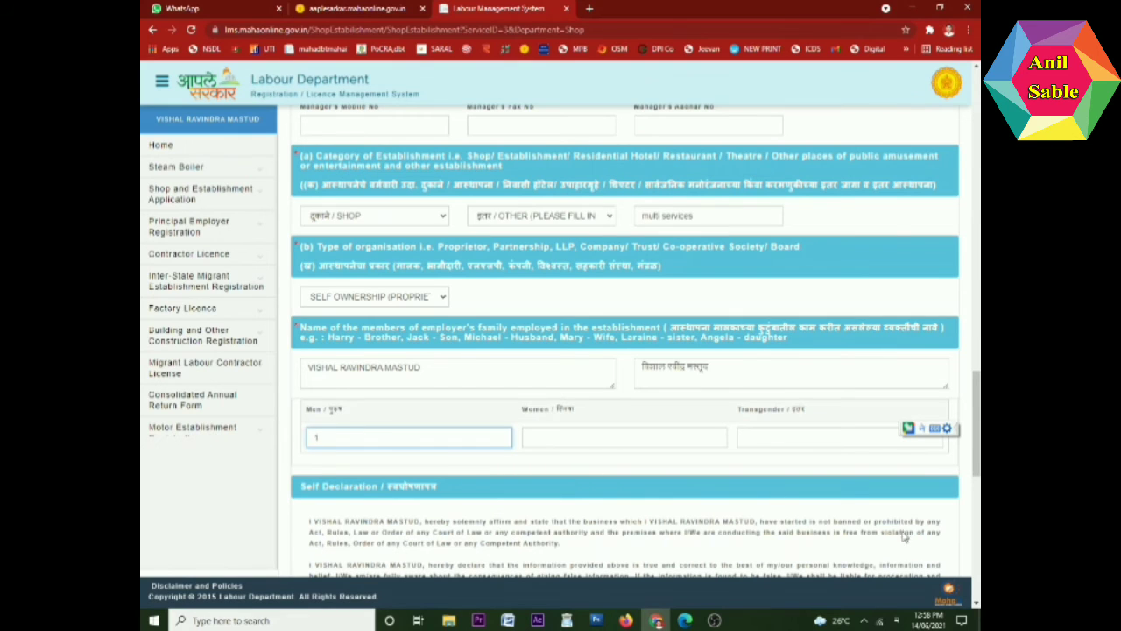
{"action": "left_click", "coordinate": [896, 620]}
{"action": "left_click", "coordinate": [880, 478]}
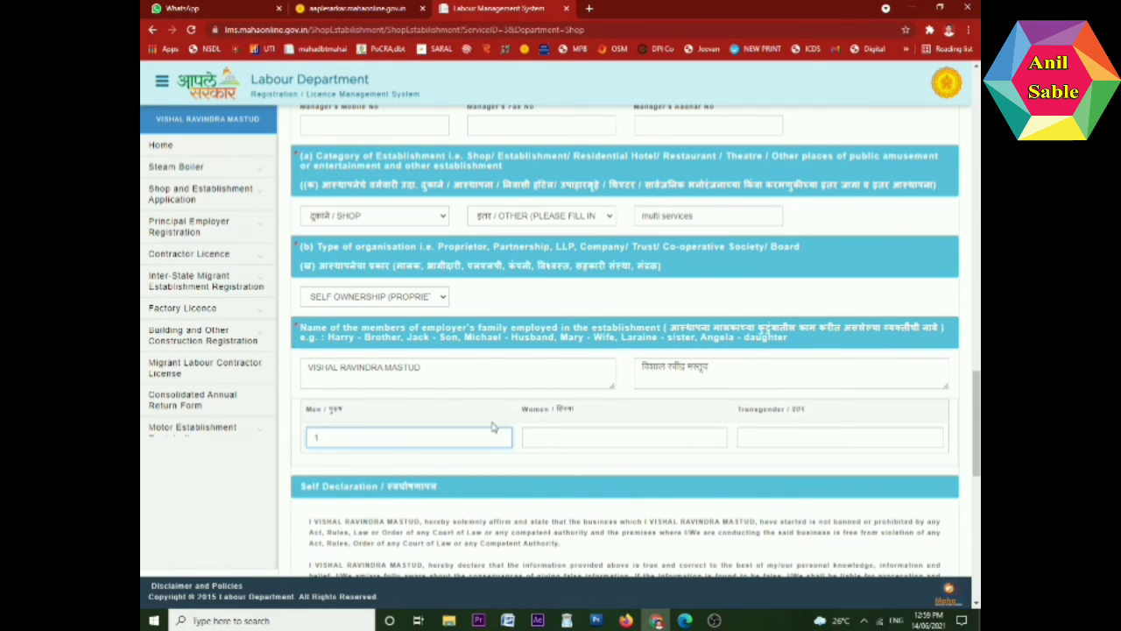
{"action": "left_click", "coordinate": [564, 436]}
{"action": "type", "text": "0"}
{"action": "key", "text": "Tab"}
{"action": "type", "text": "0"}
{"action": "scroll", "coordinate": [442, 425], "scroll_direction": "down", "scroll_amount": 2}
- Tick I Agree on the self declaration, save the application, and note the new Application ID
{"action": "scroll", "coordinate": [442, 425], "scroll_direction": "down", "scroll_amount": 1}
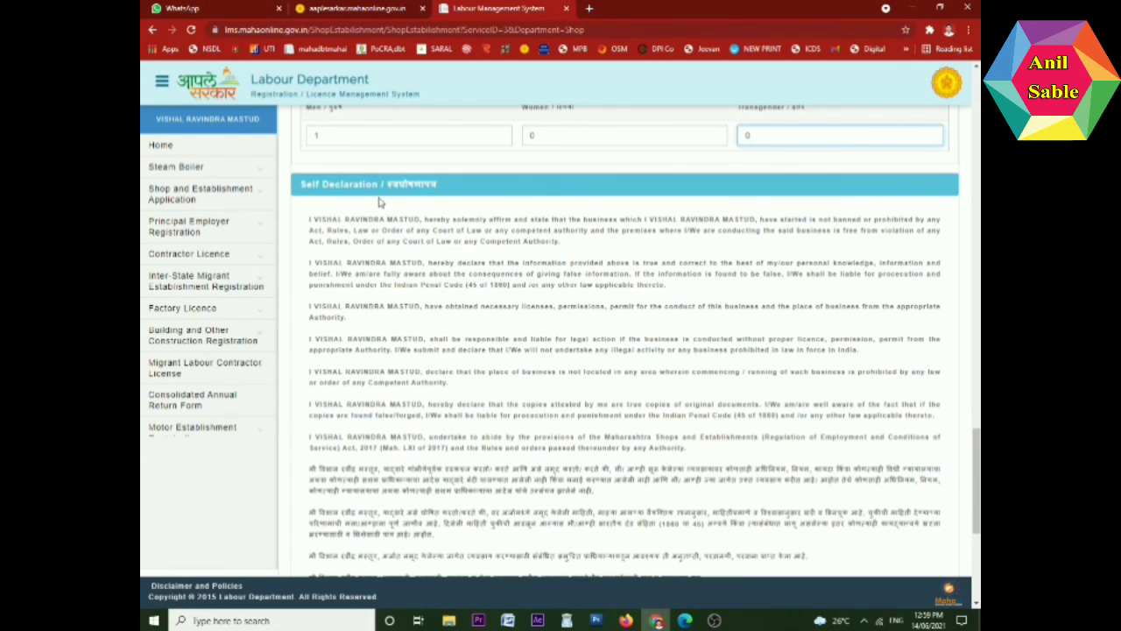
{"action": "scroll", "coordinate": [517, 342], "scroll_direction": "down", "scroll_amount": 1}
{"action": "scroll", "coordinate": [518, 349], "scroll_direction": "down", "scroll_amount": 4}
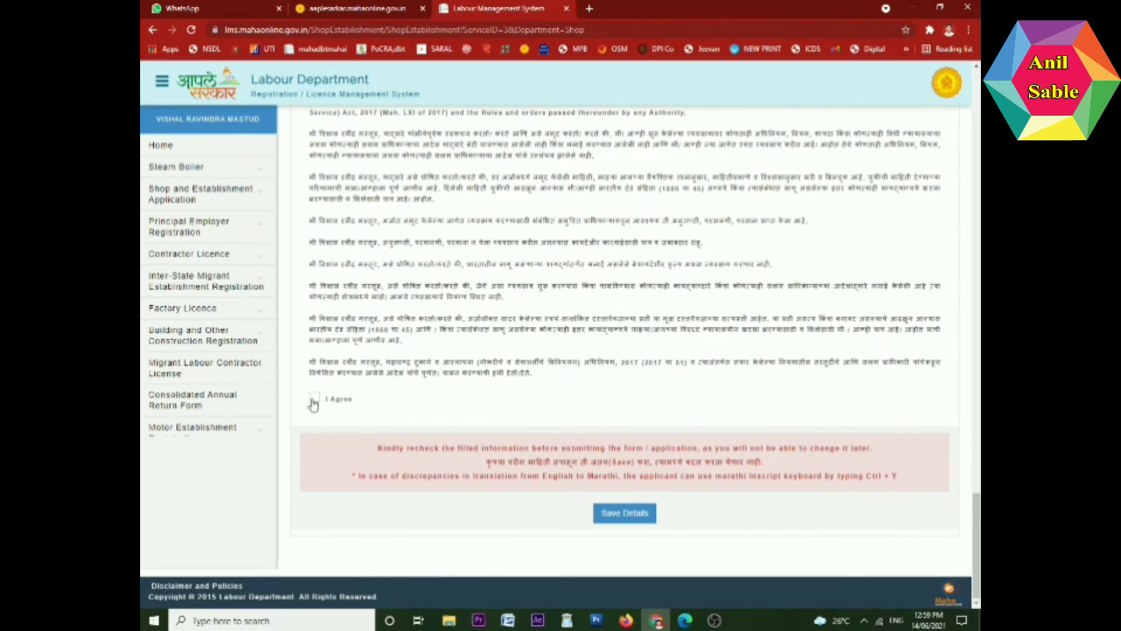
{"action": "left_click", "coordinate": [313, 398]}
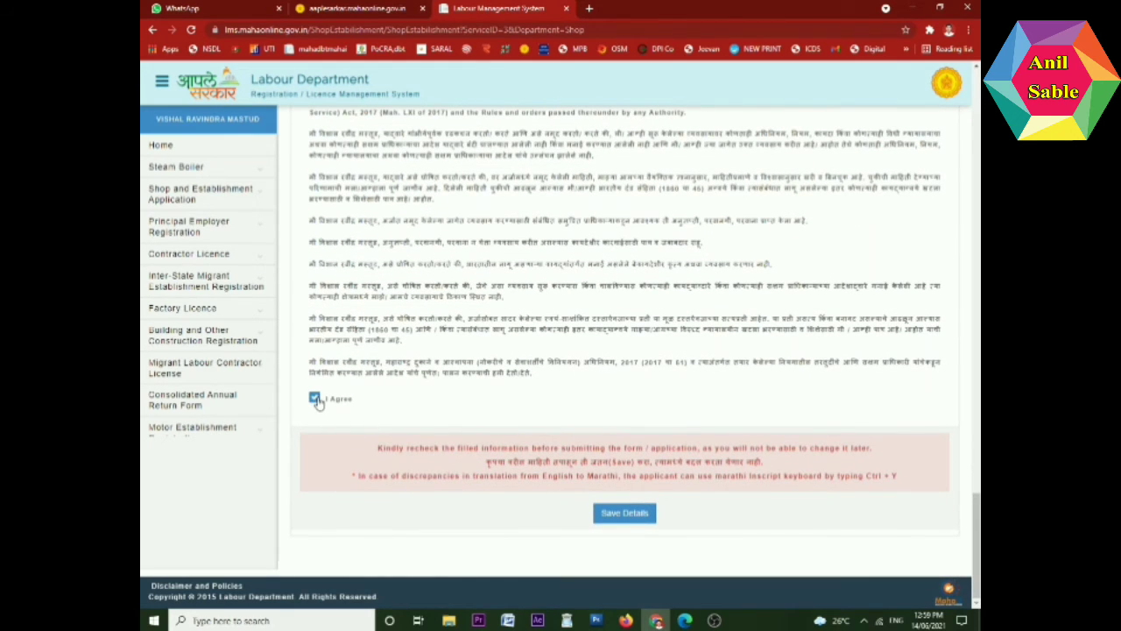
{"action": "left_click", "coordinate": [620, 517]}
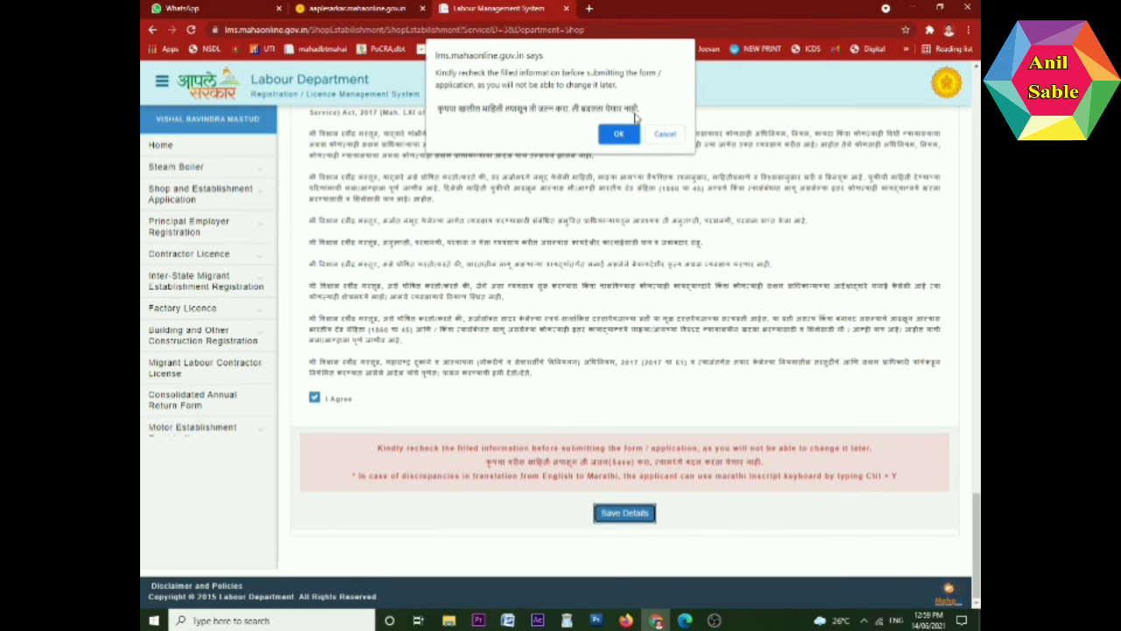
{"action": "left_click", "coordinate": [618, 136]}
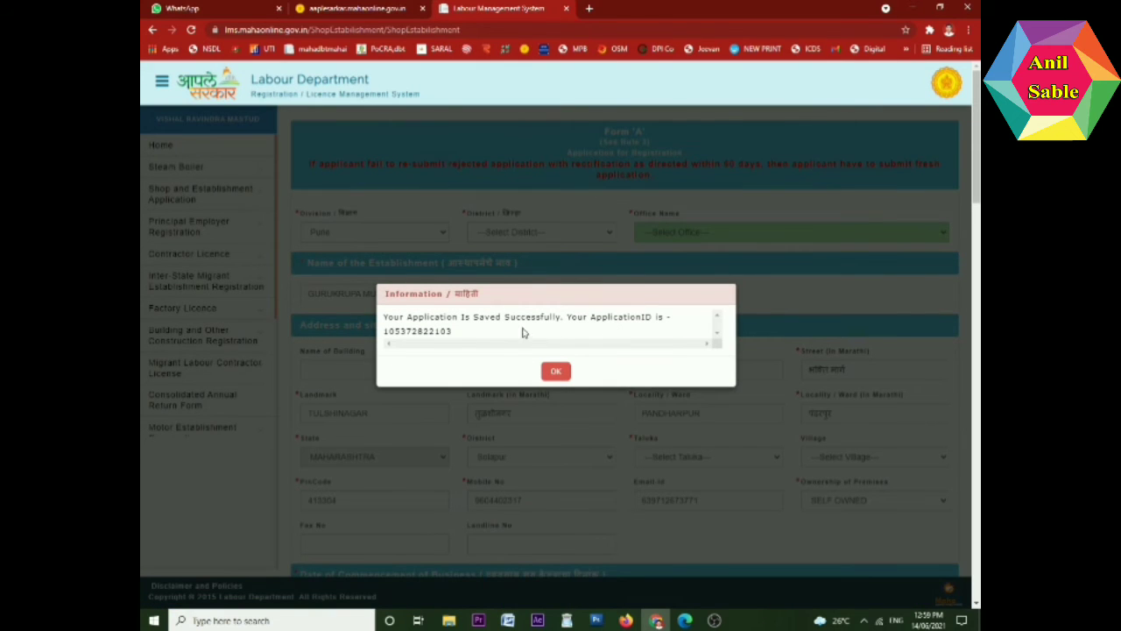
{"action": "left_click_drag", "start_coordinate": [458, 332], "coordinate": [385, 334]}
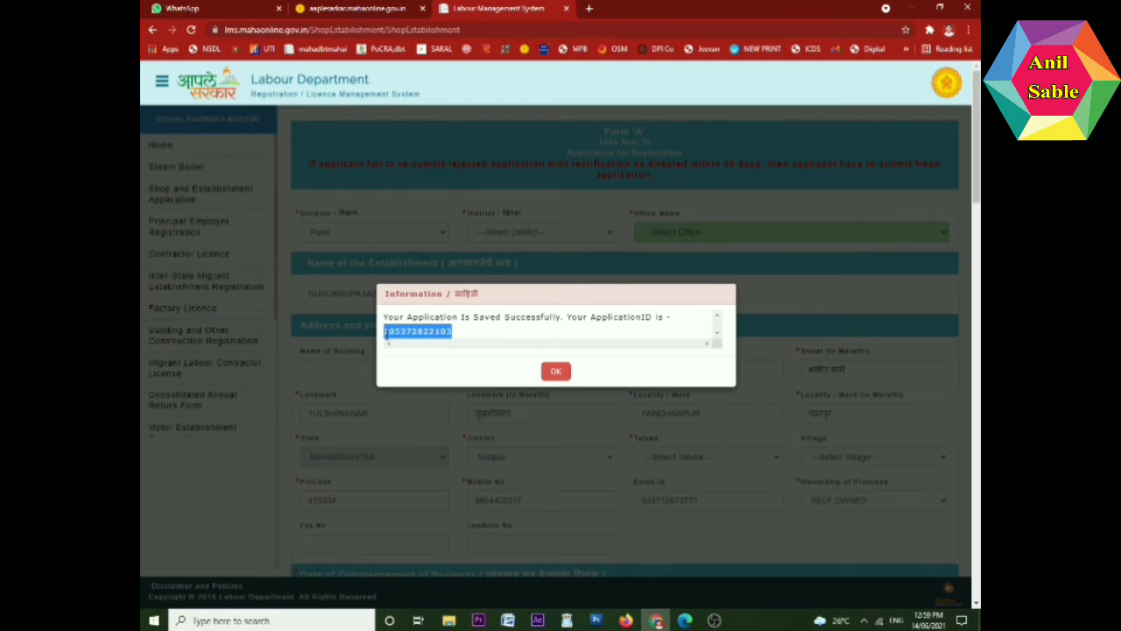
{"action": "left_click", "coordinate": [556, 371]}
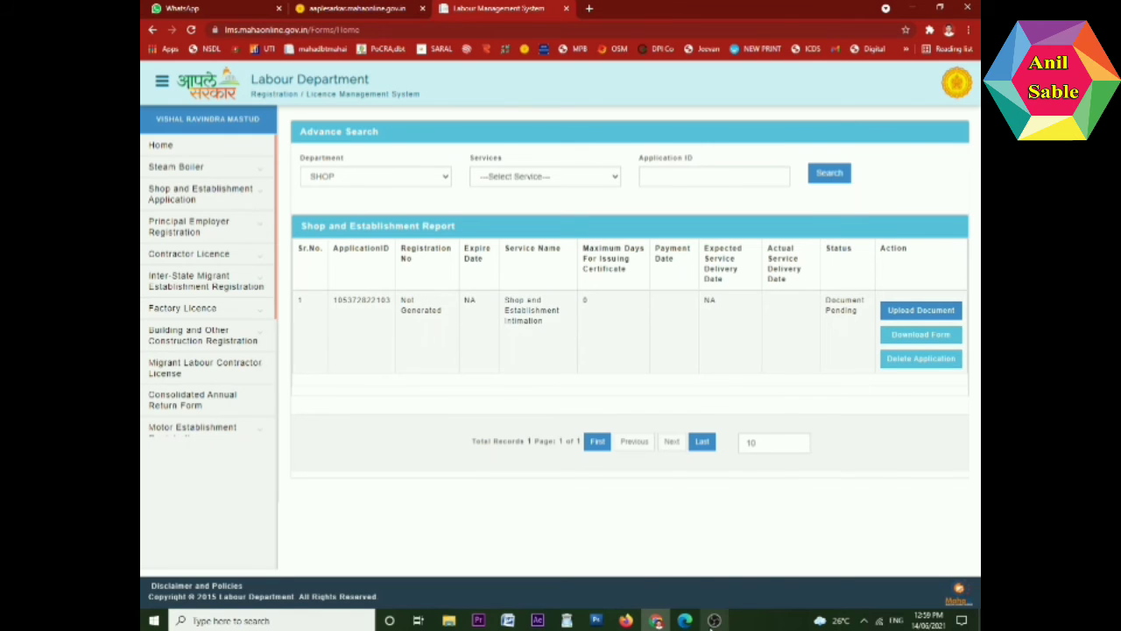
- Open the document upload page for the saved application from the report list
{"action": "mouse_move", "coordinate": [714, 620]}
{"action": "left_click", "coordinate": [738, 532]}
{"action": "left_click", "coordinate": [908, 312]}
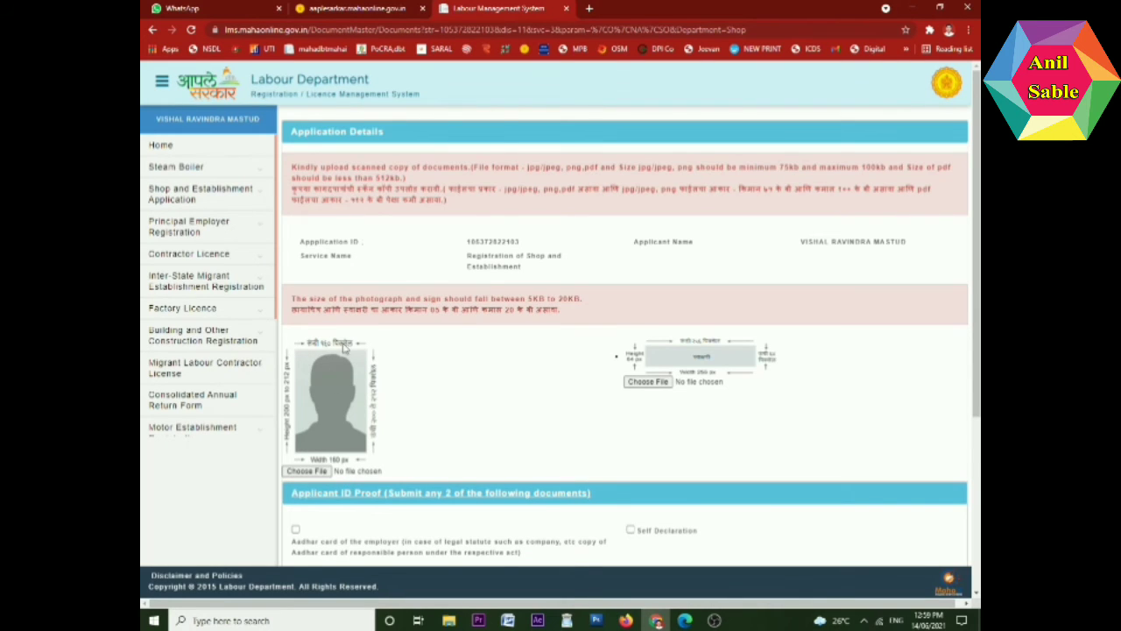
- Attach PHOTO.jpg as the applicant's photograph and SIG.jpeg as the signature
{"action": "left_click", "coordinate": [308, 471]}
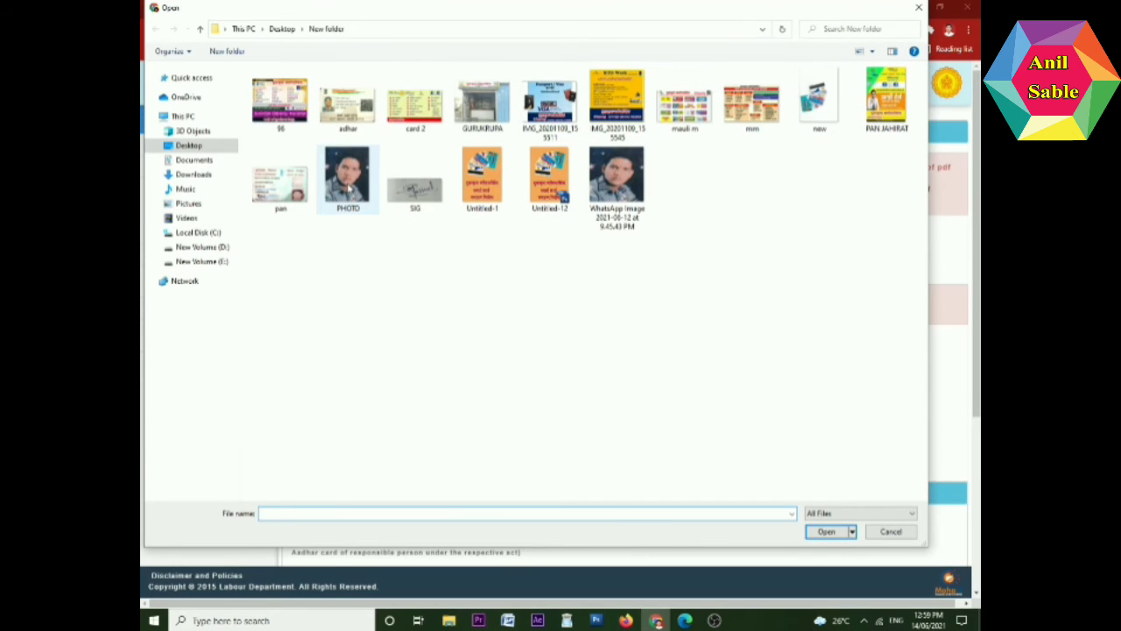
{"action": "double_click", "coordinate": [348, 179]}
{"action": "left_click", "coordinate": [647, 383]}
{"action": "double_click", "coordinate": [420, 212]}
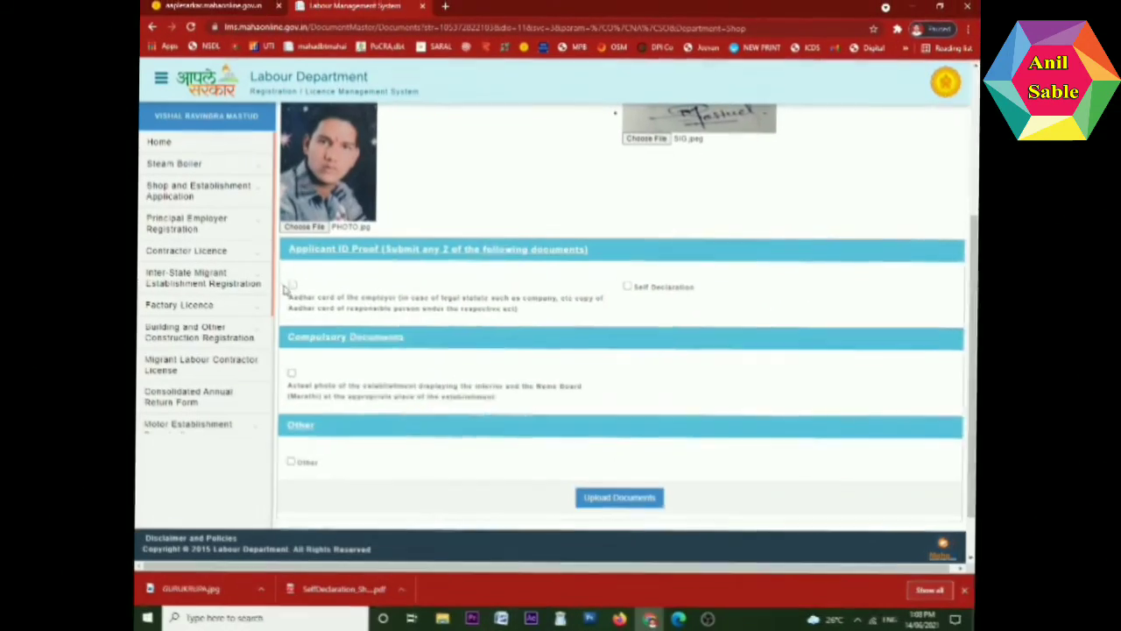
- Attach the Aadhar card image and the SelfDeclaration_Shop PDF as ID proofs
{"action": "left_click", "coordinate": [286, 283]}
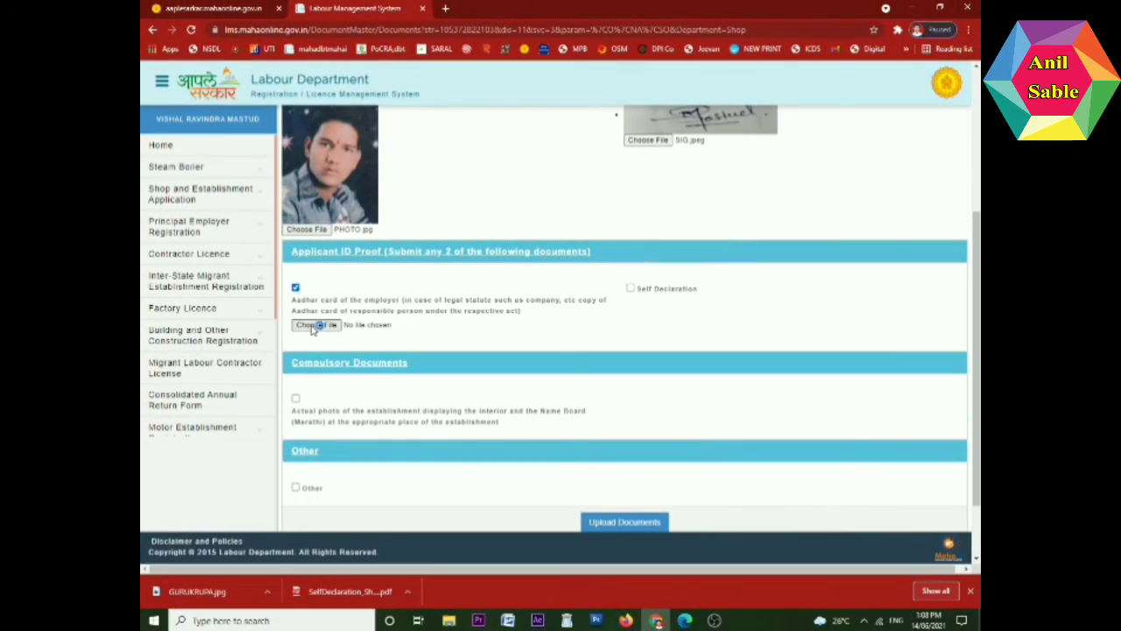
{"action": "left_click", "coordinate": [312, 326]}
{"action": "left_click", "coordinate": [348, 99]}
{"action": "double_click", "coordinate": [355, 105]}
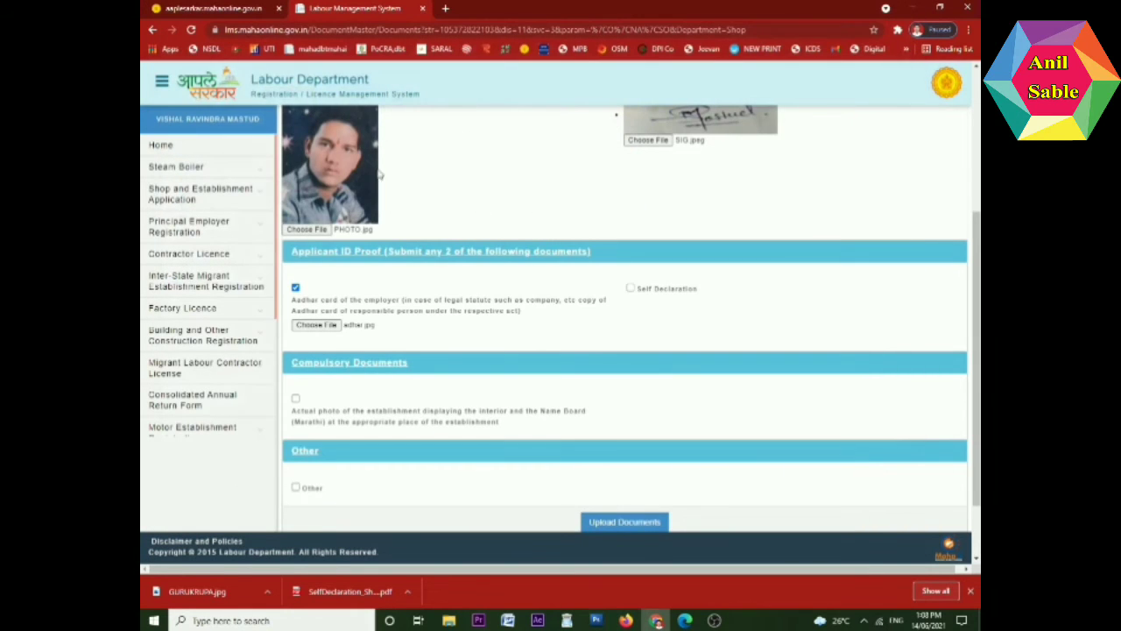
{"action": "left_click", "coordinate": [630, 288]}
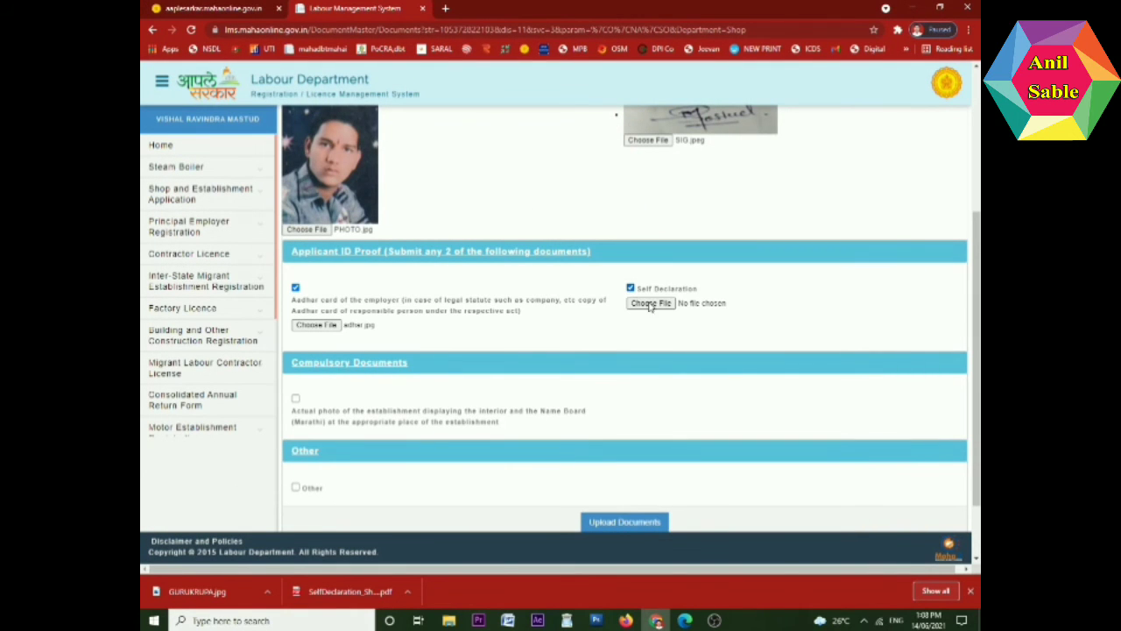
{"action": "left_click", "coordinate": [651, 303]}
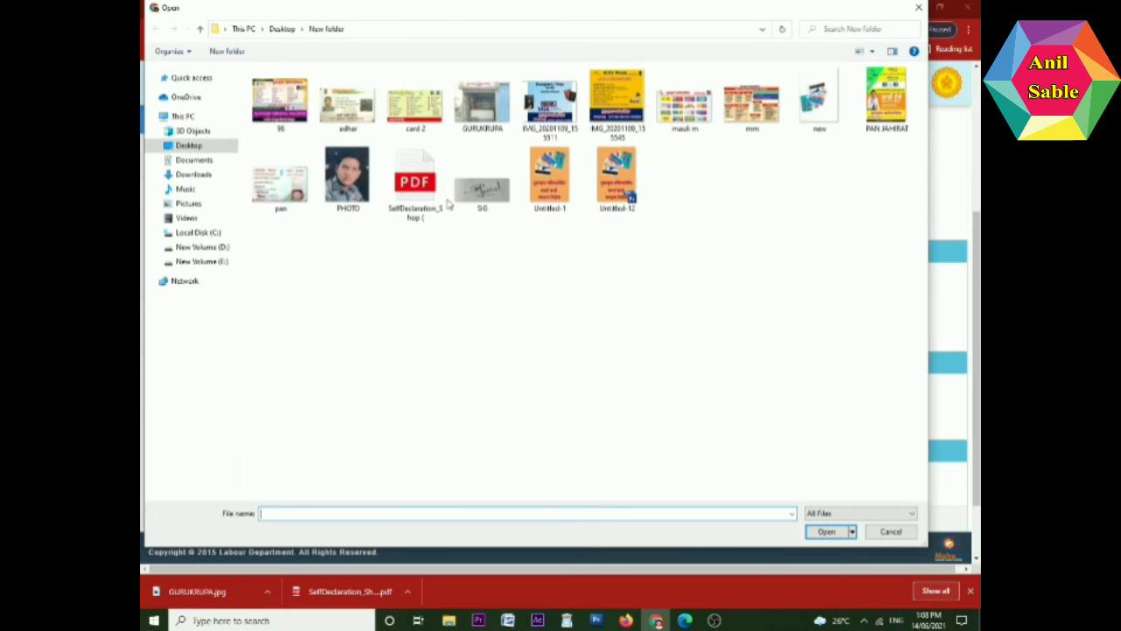
{"action": "double_click", "coordinate": [417, 186]}
- Attach GURUKRUPA.jpg as the establishment photo, add an Other document, and upload all documents
{"action": "scroll", "coordinate": [385, 373], "scroll_direction": "down", "scroll_amount": 1}
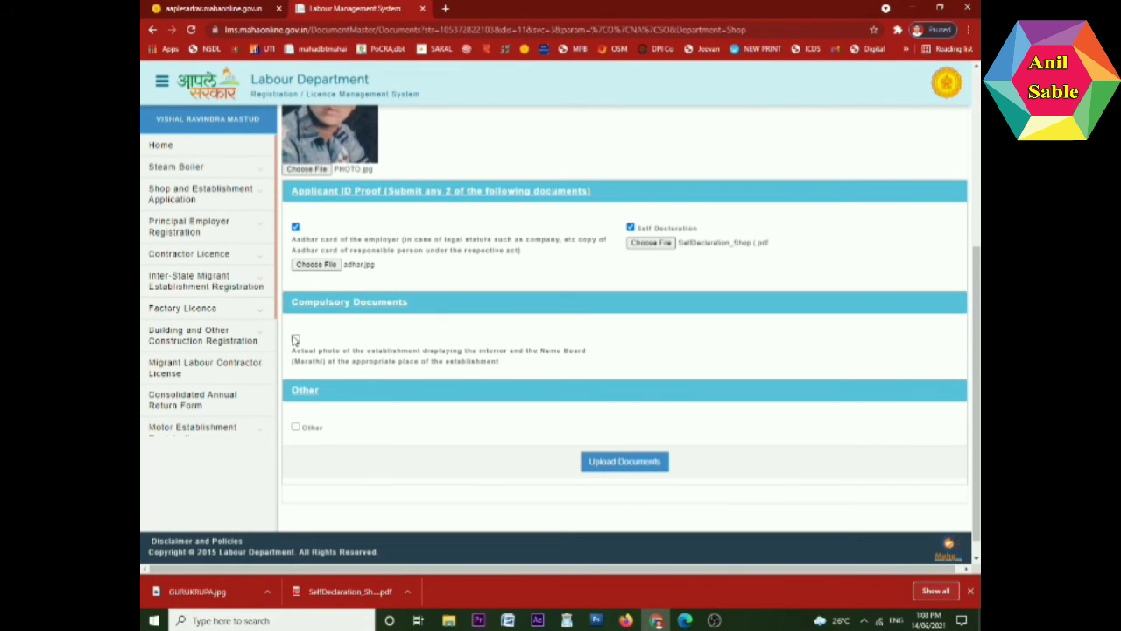
{"action": "left_click", "coordinate": [295, 338]}
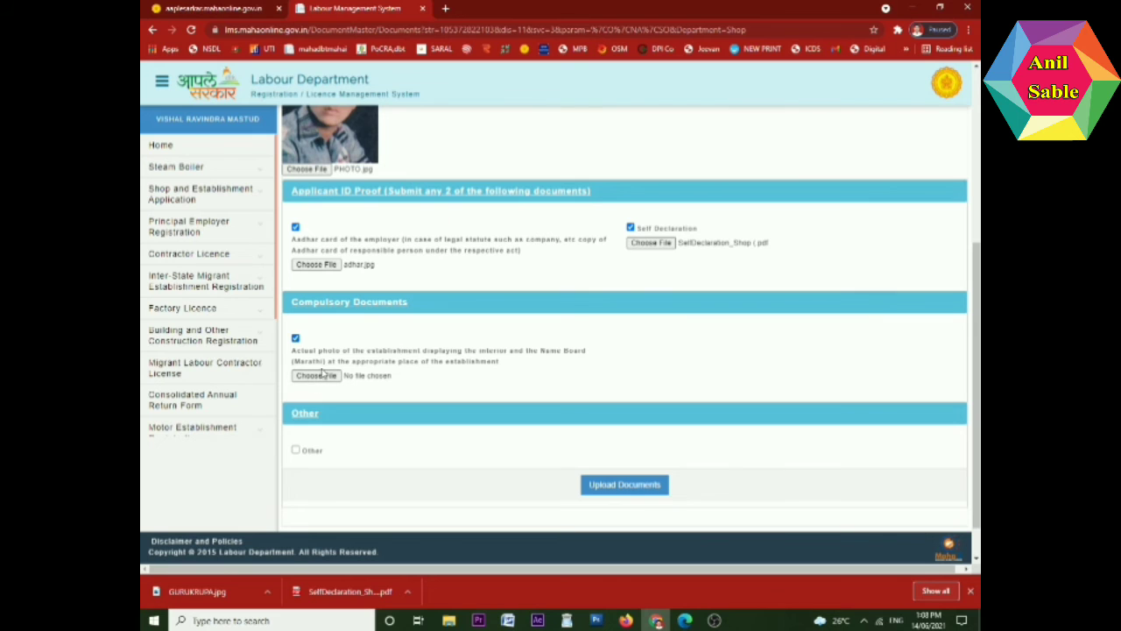
{"action": "left_click", "coordinate": [322, 376]}
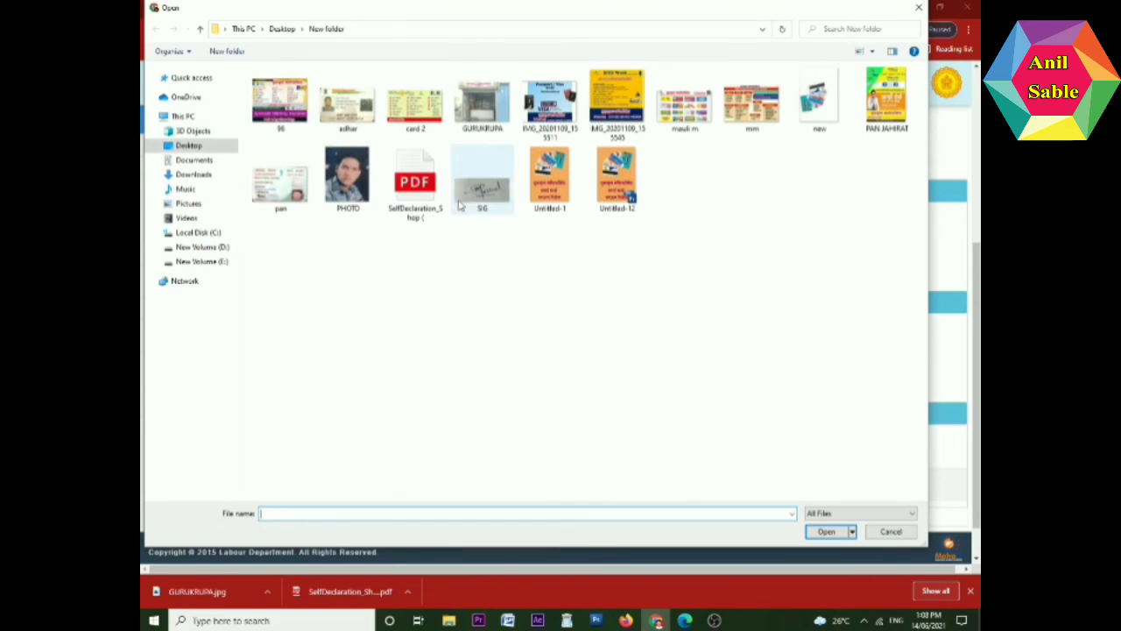
{"action": "double_click", "coordinate": [484, 98]}
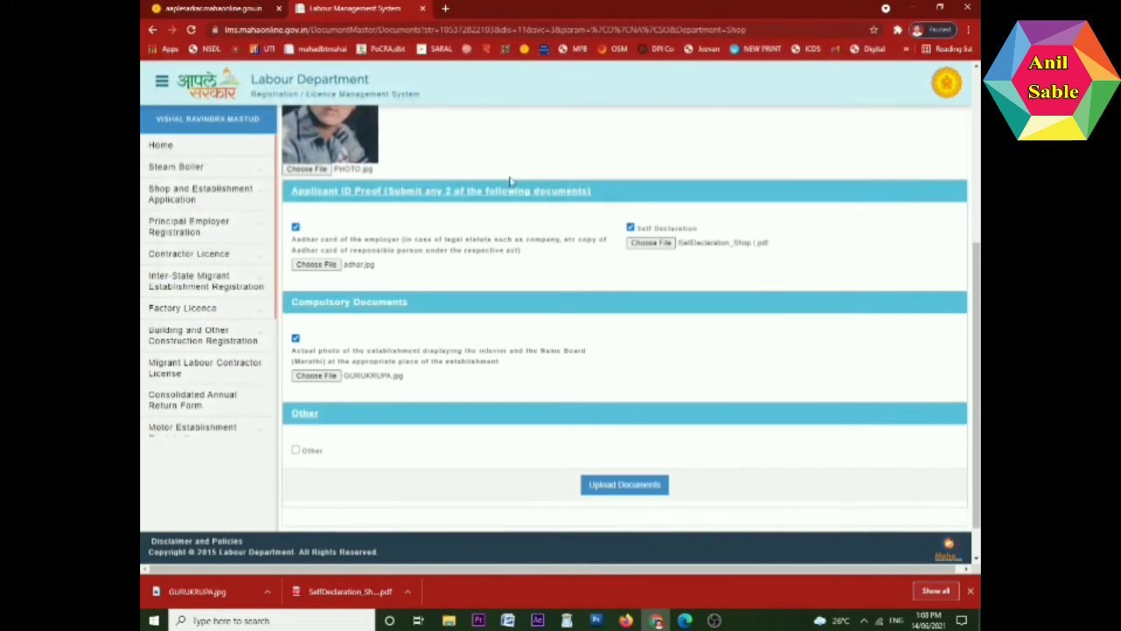
{"action": "left_click", "coordinate": [296, 451]}
{"action": "left_click", "coordinate": [317, 464]}
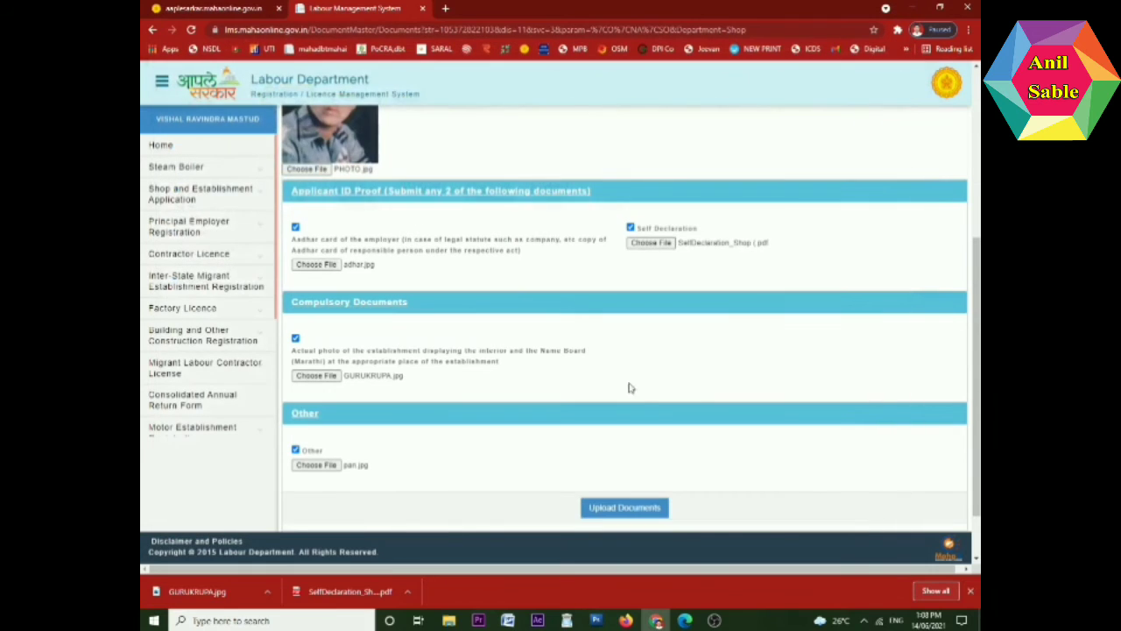
{"action": "left_click", "coordinate": [620, 516]}
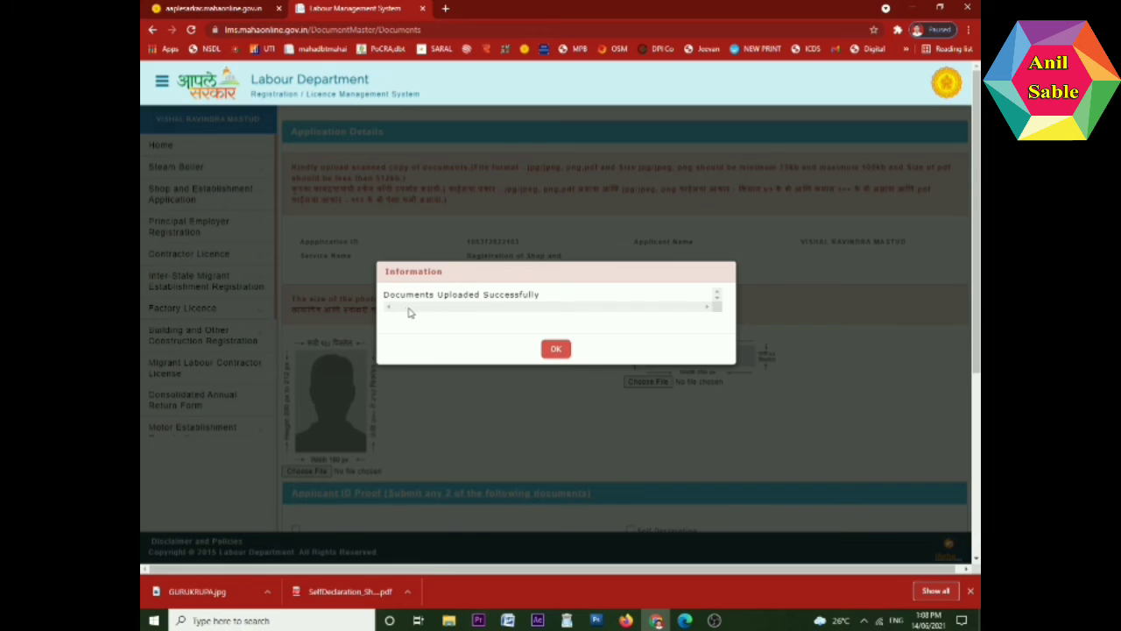
- Acknowledge the upload success message and confirm the 23.60 total fee for payment
{"action": "left_click", "coordinate": [555, 350]}
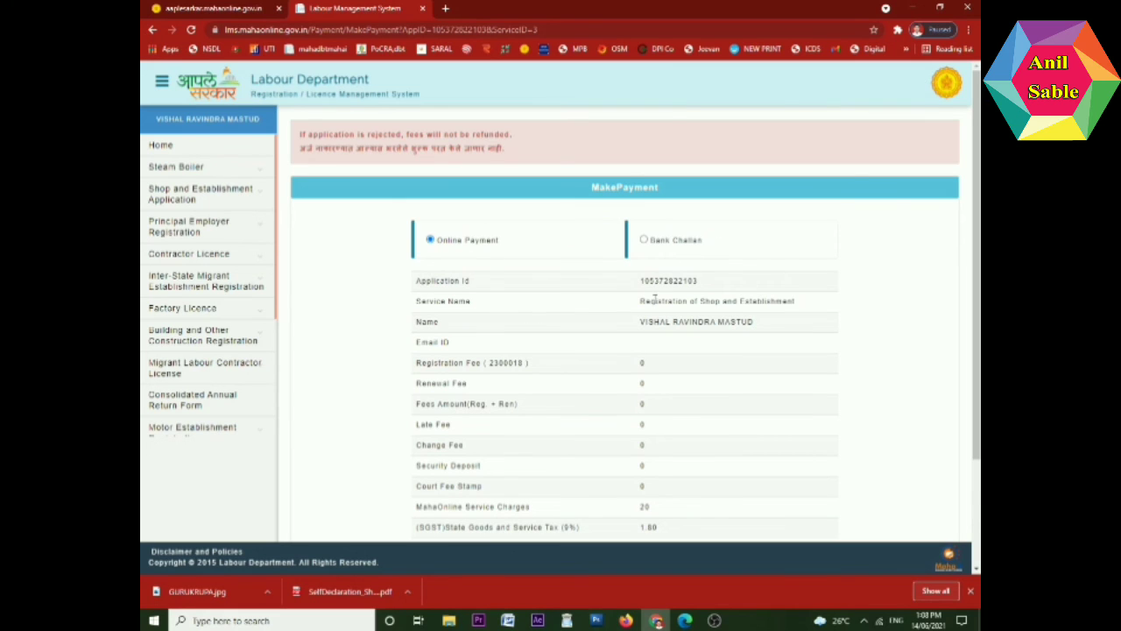
{"action": "scroll", "coordinate": [577, 321], "scroll_direction": "down", "scroll_amount": 2}
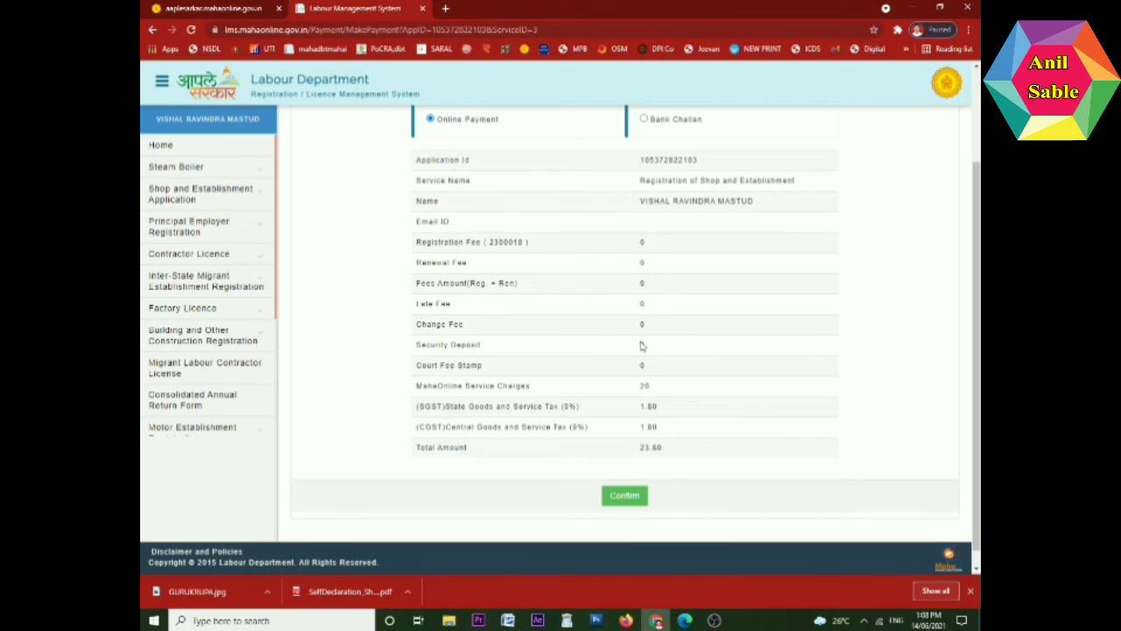
{"action": "left_click", "coordinate": [624, 496]}
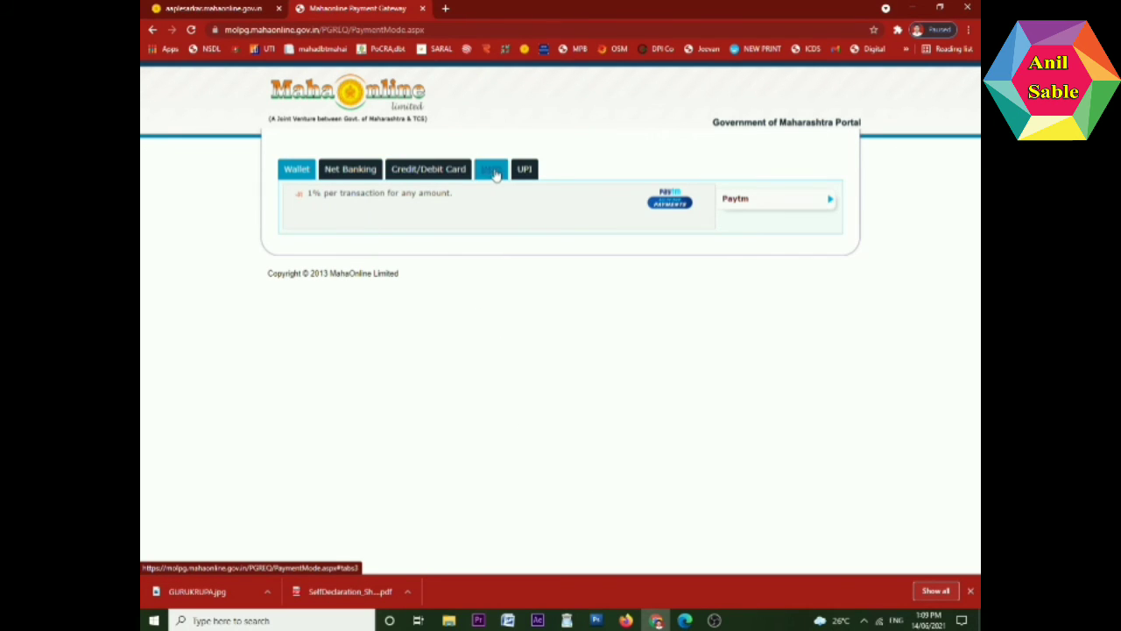
- Choose All Banks Credit/Debit Cards and proceed to pay 23.60 on Paytm
{"action": "left_click", "coordinate": [424, 173]}
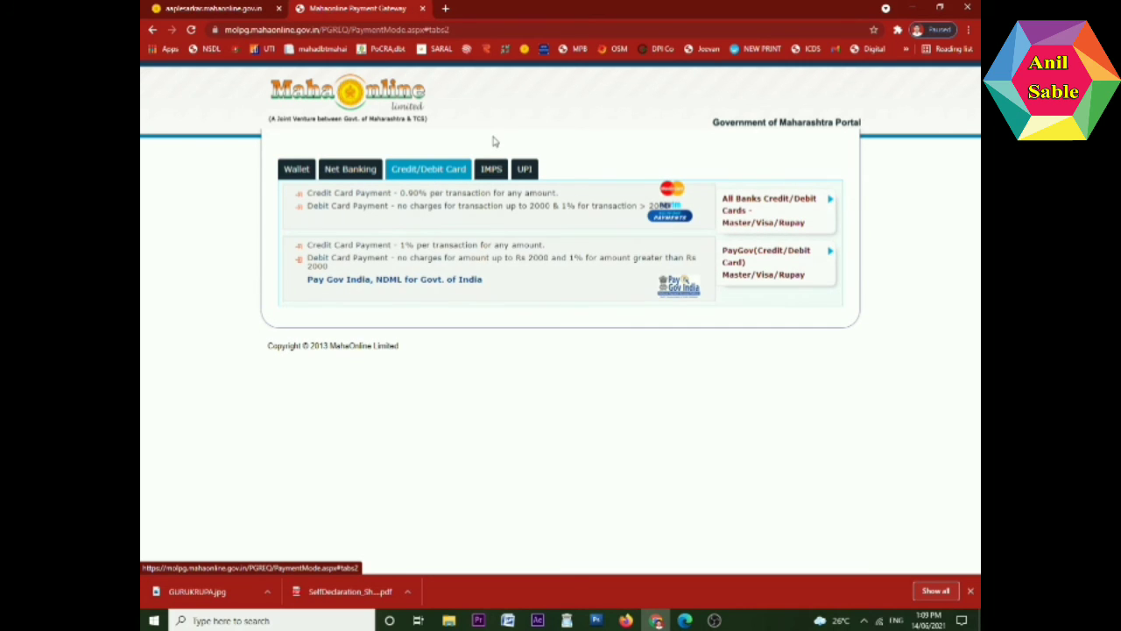
{"action": "left_click", "coordinate": [784, 223]}
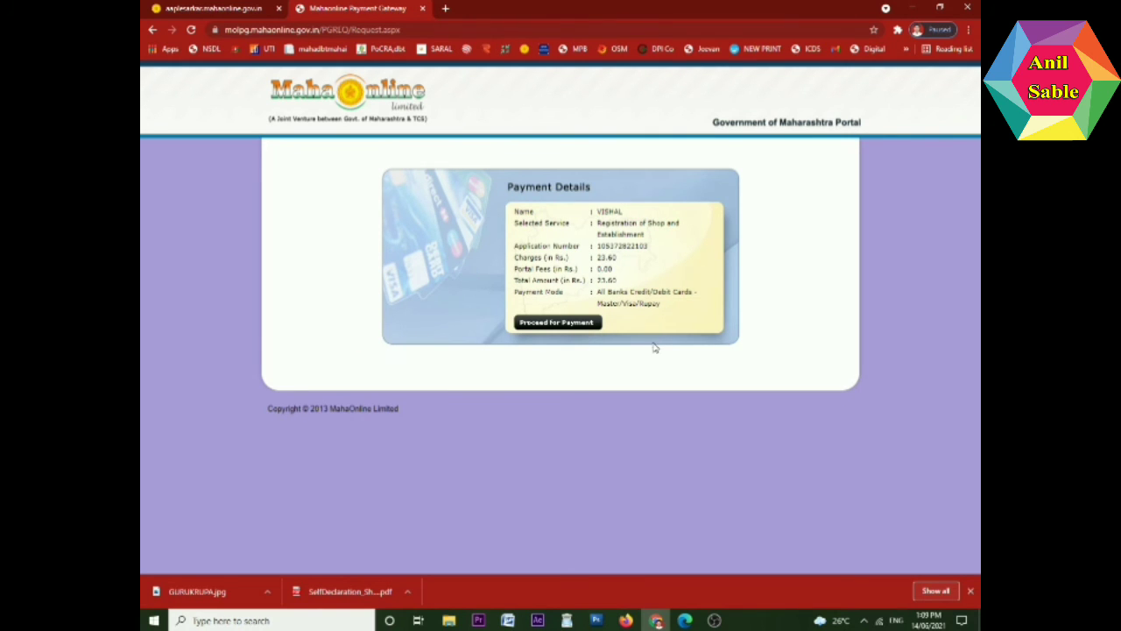
{"action": "left_click", "coordinate": [564, 324]}
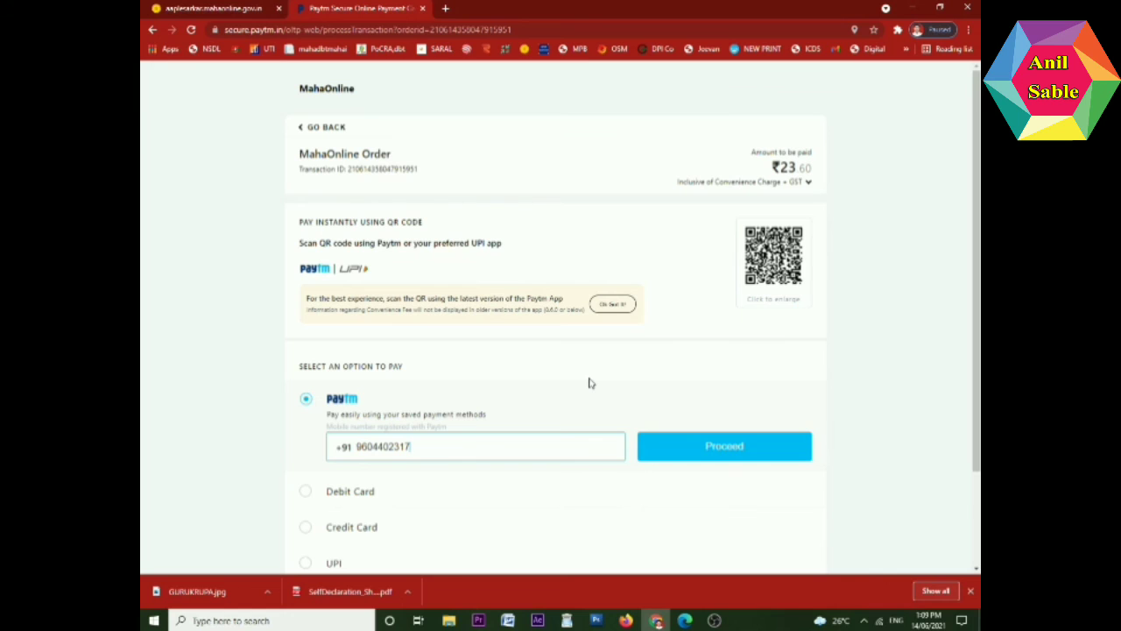
{"action": "left_click", "coordinate": [774, 303]}
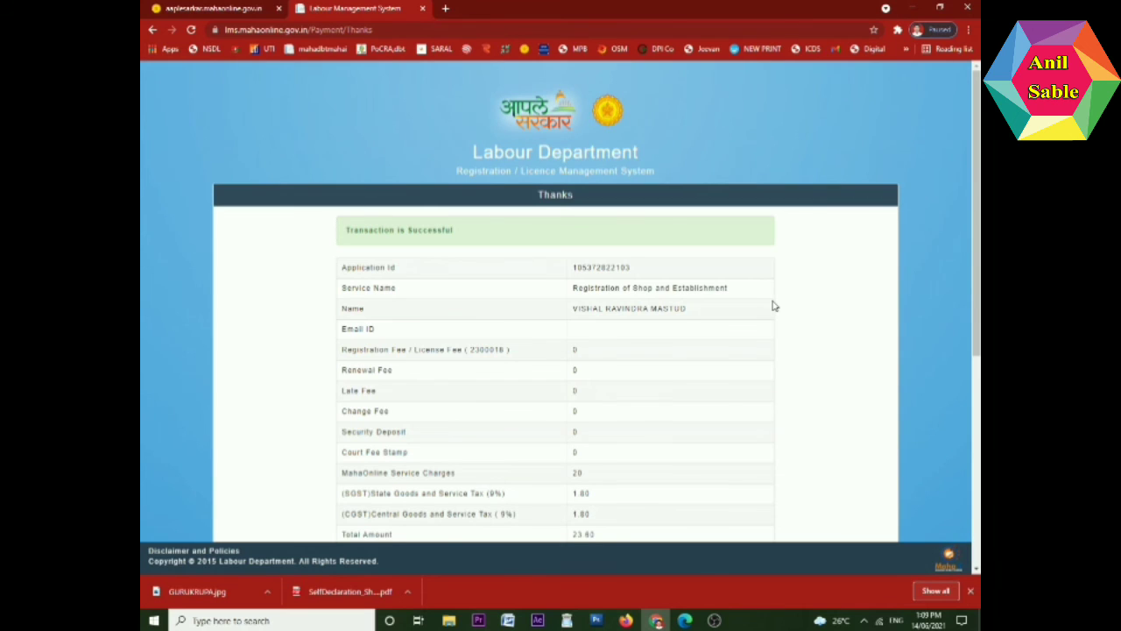
- Review the successful transaction details and go back to the Shop and Establishment Report
{"action": "scroll", "coordinate": [531, 298], "scroll_direction": "down", "scroll_amount": 3}
{"action": "scroll", "coordinate": [556, 294], "scroll_direction": "down", "scroll_amount": 2}
{"action": "scroll", "coordinate": [560, 294], "scroll_direction": "down", "scroll_amount": 1}
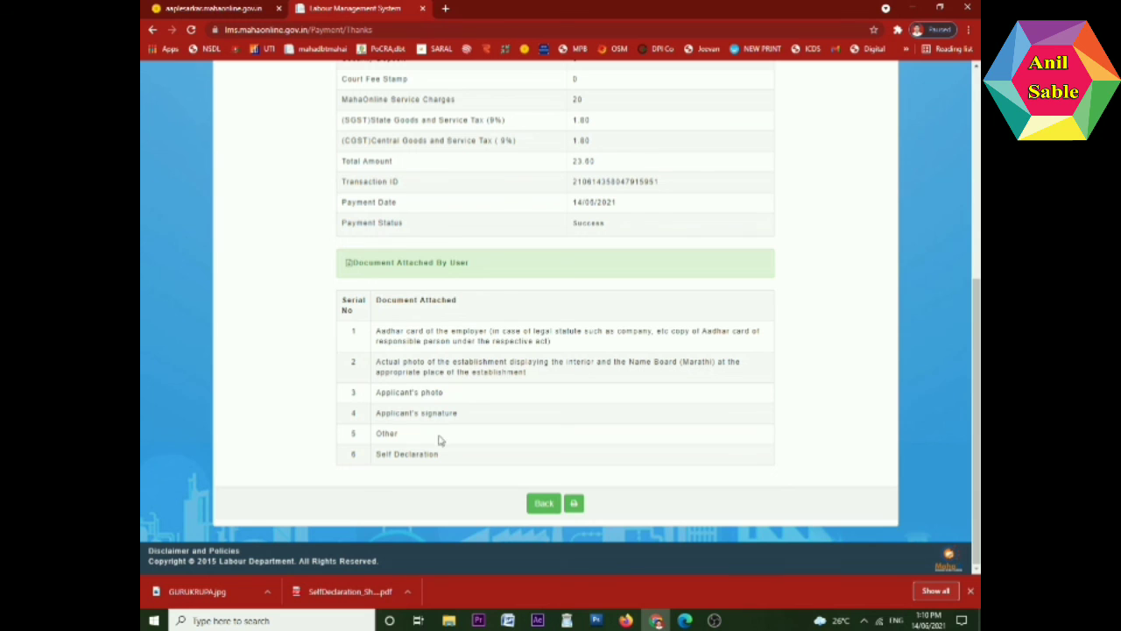
{"action": "left_click", "coordinate": [543, 505]}
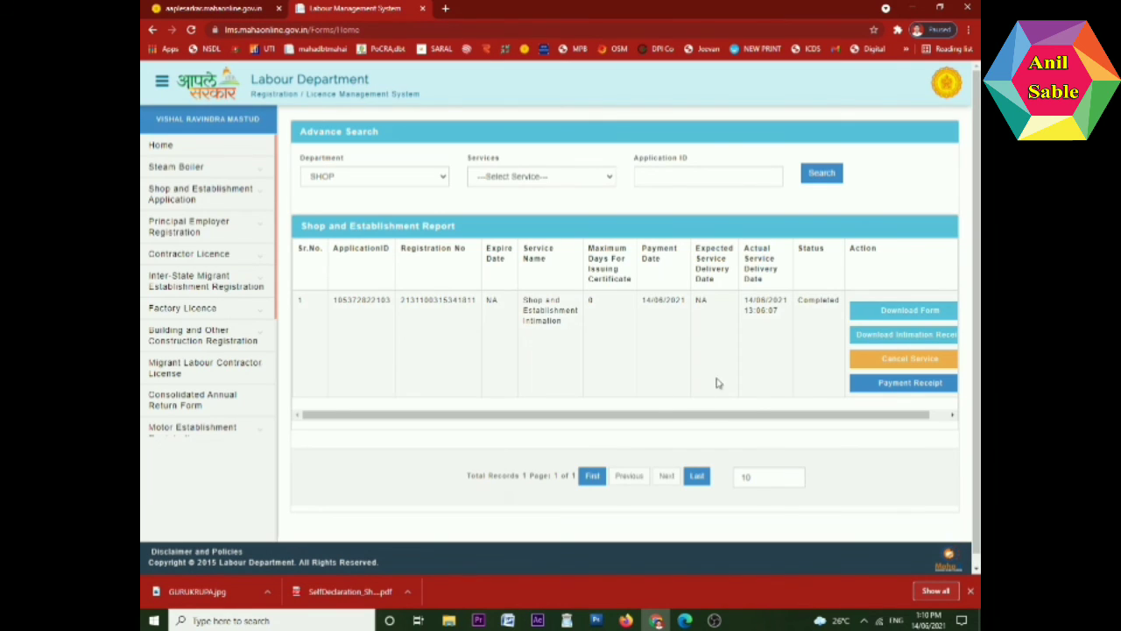
- Download and save the intimation receipt and Form F PDFs to the New folder
{"action": "left_click", "coordinate": [871, 342]}
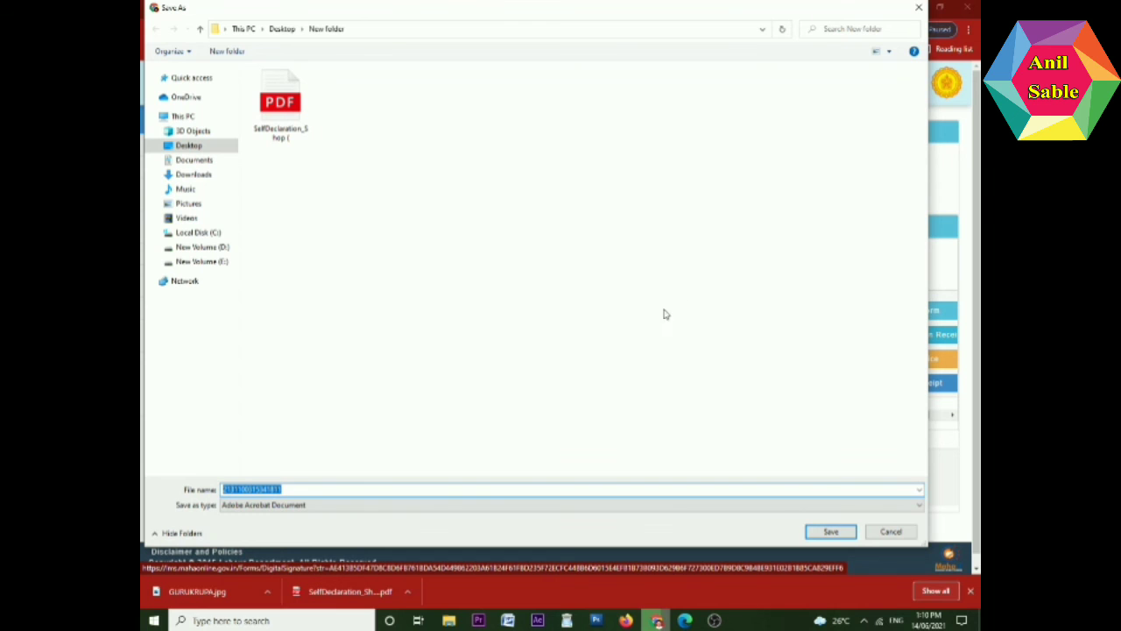
{"action": "key", "text": "Return"}
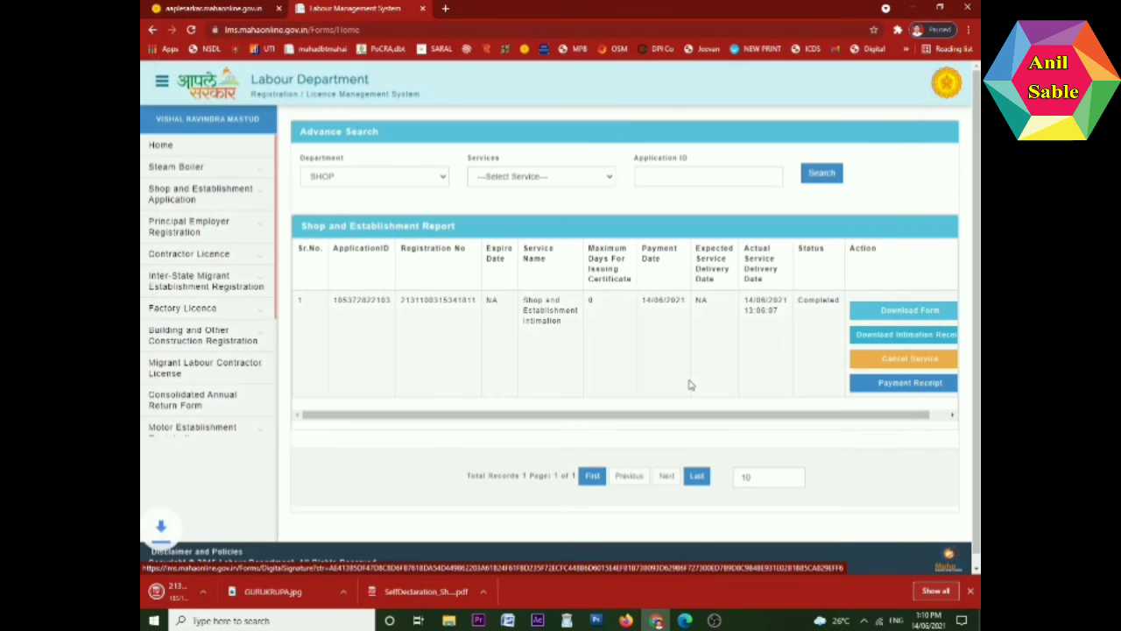
{"action": "left_click", "coordinate": [902, 313]}
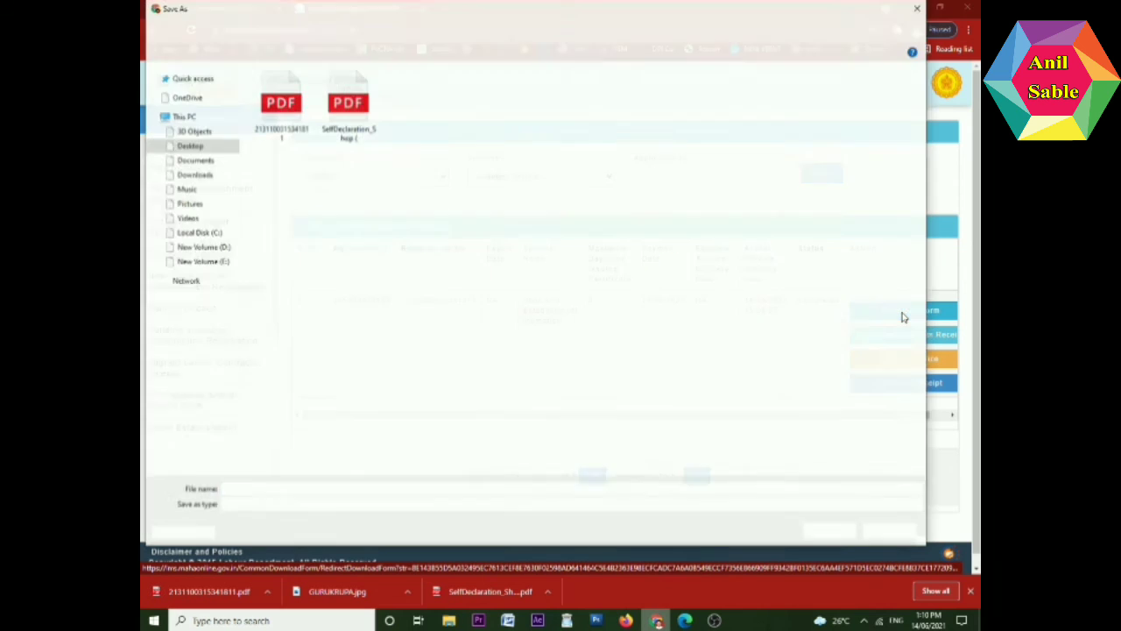
{"action": "key", "text": "Return"}
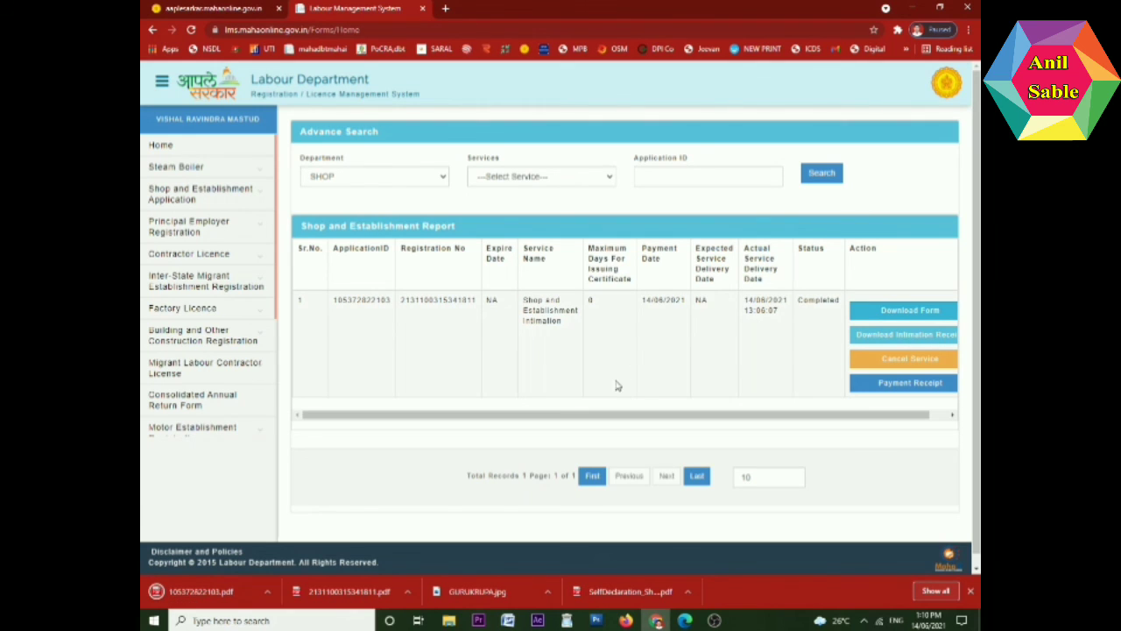
{"action": "left_click", "coordinate": [263, 598]}
- Show the downloaded Form F in its folder and open it maximised in Edge
{"action": "left_click", "coordinate": [282, 553]}
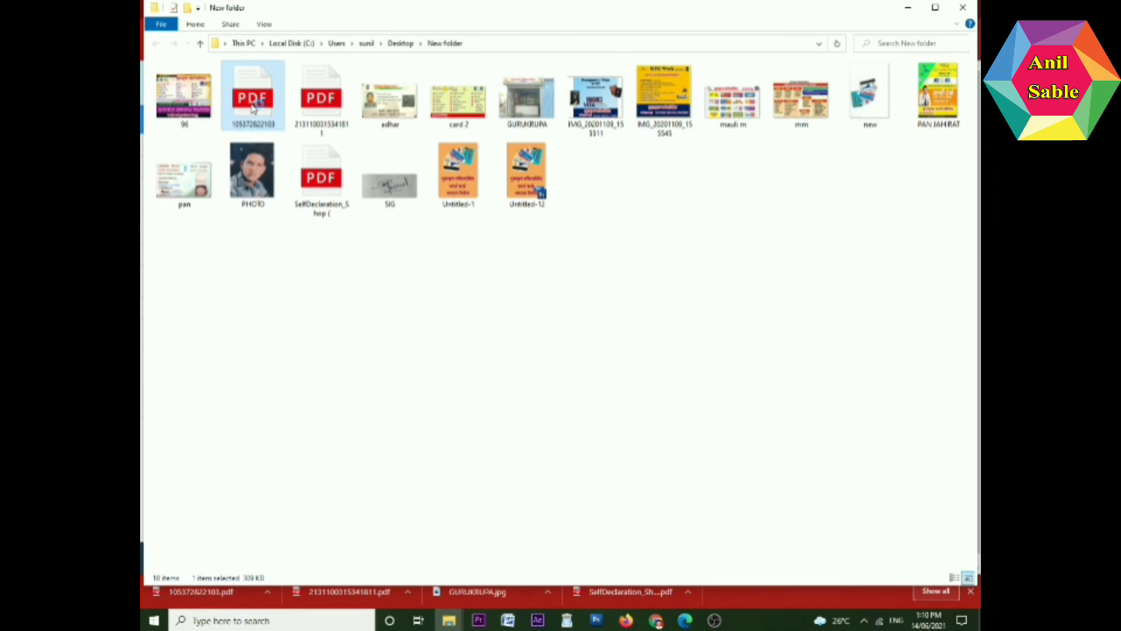
{"action": "double_click", "coordinate": [253, 105]}
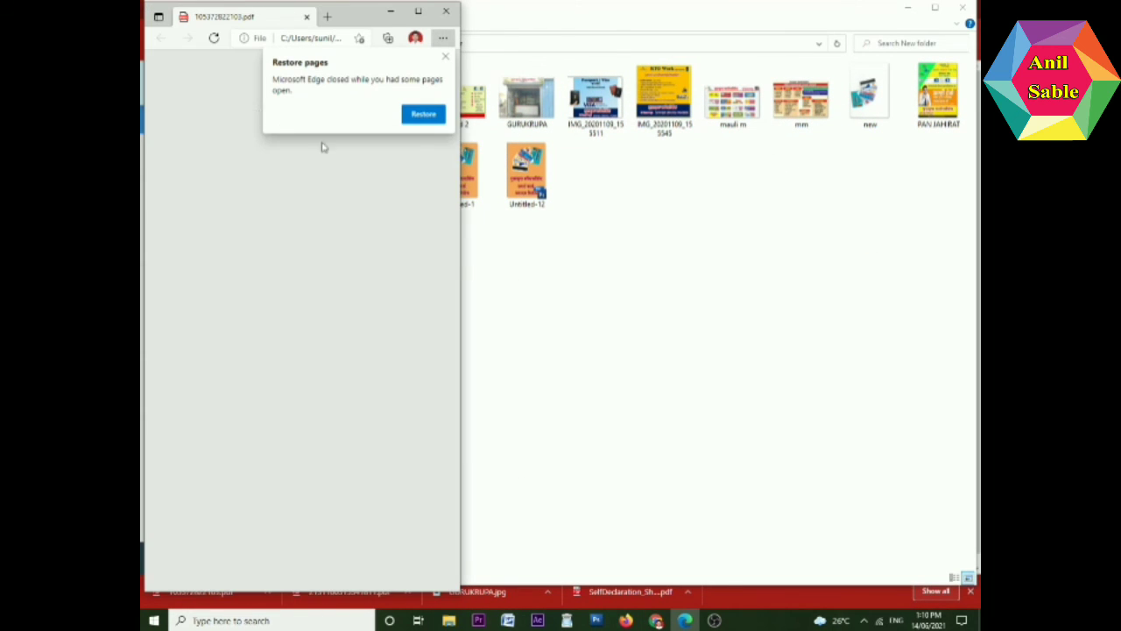
{"action": "left_click", "coordinate": [423, 114]}
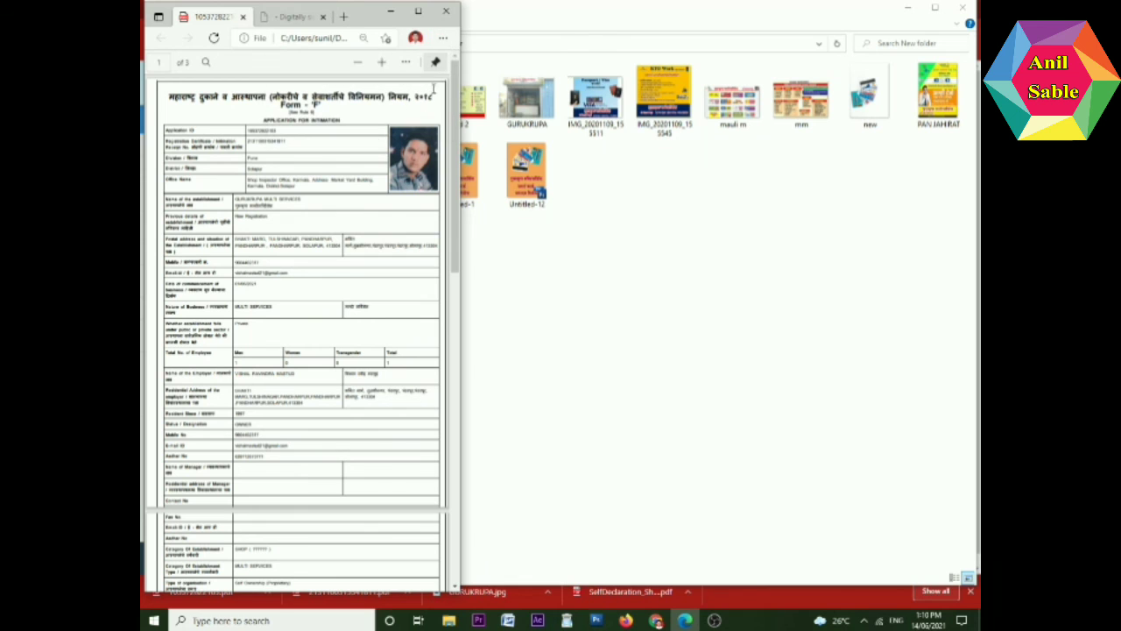
{"action": "left_click", "coordinate": [418, 10]}
- Scroll through the Form F PDF, then close the tab and Edge window
{"action": "scroll", "coordinate": [518, 194], "scroll_direction": "down", "scroll_amount": 5}
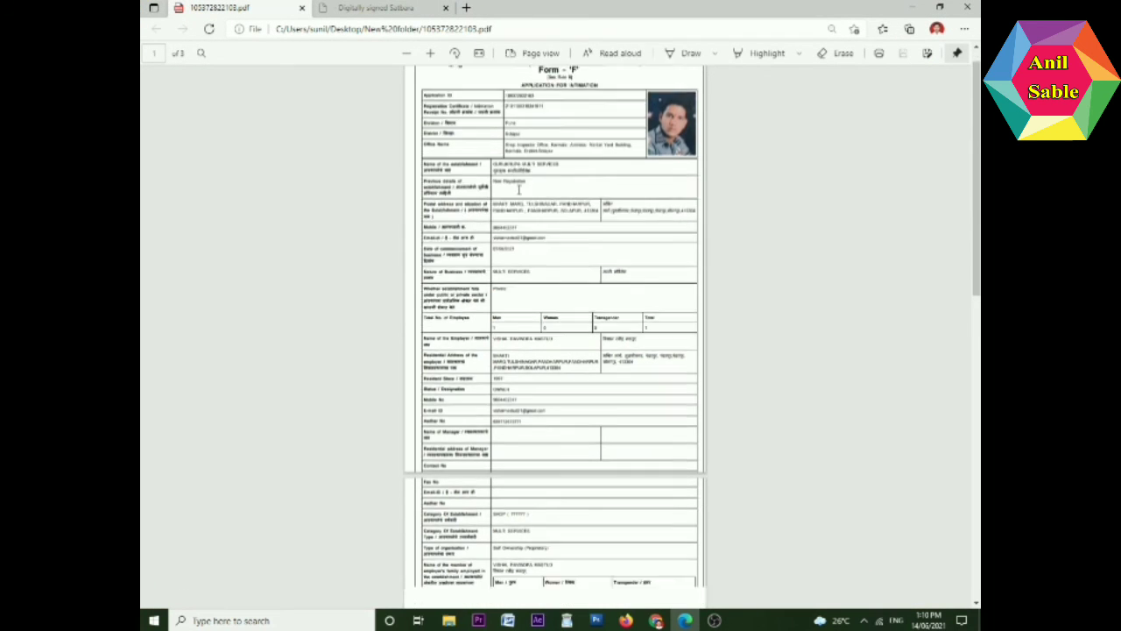
{"action": "scroll", "coordinate": [518, 195], "scroll_direction": "down", "scroll_amount": 5}
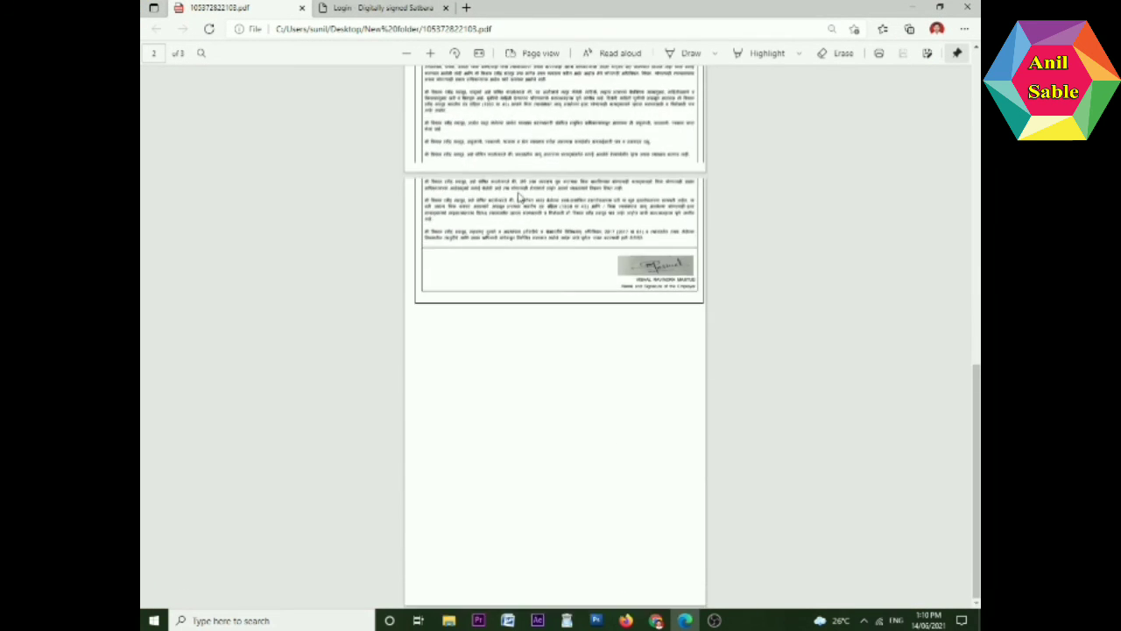
{"action": "scroll", "coordinate": [528, 202], "scroll_direction": "up", "scroll_amount": 10}
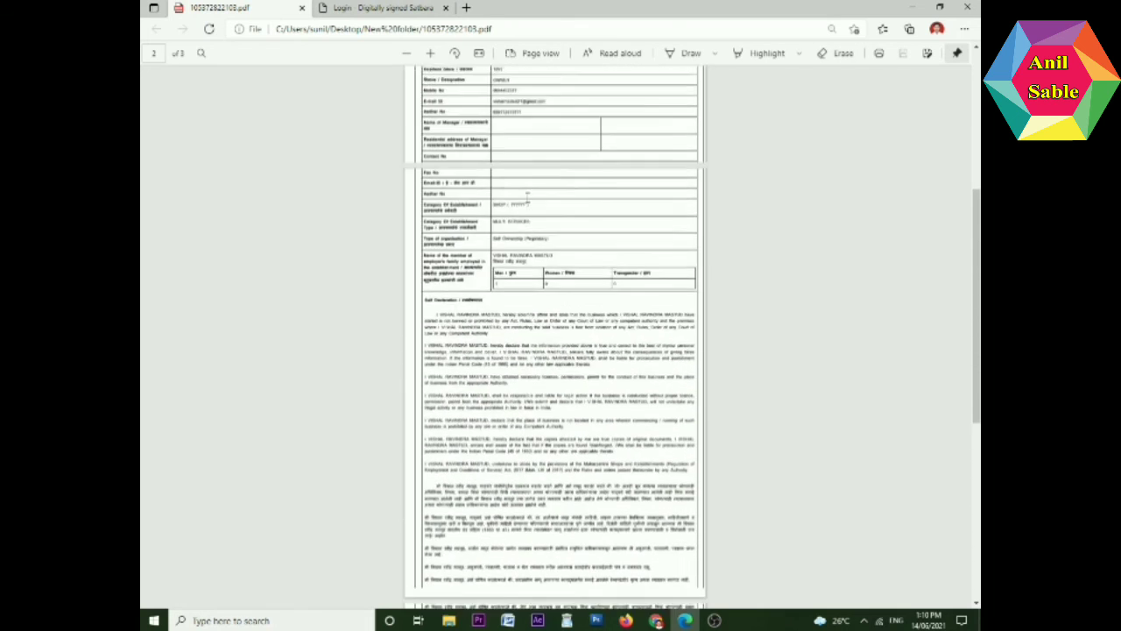
{"action": "scroll", "coordinate": [528, 202], "scroll_direction": "up", "scroll_amount": 10}
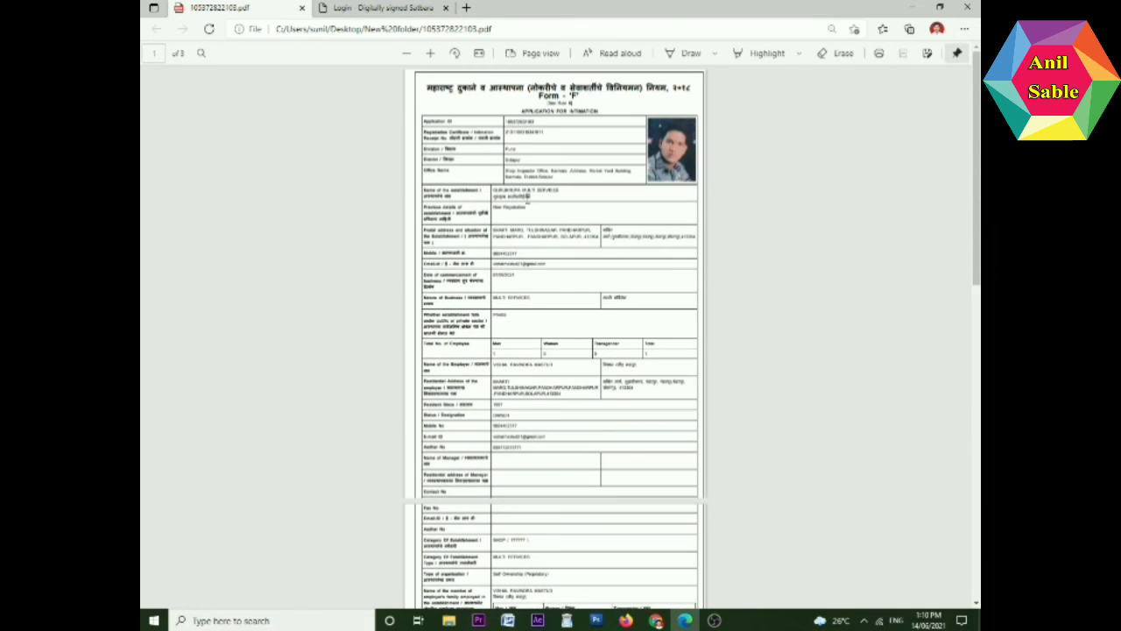
{"action": "scroll", "coordinate": [526, 201], "scroll_direction": "up", "scroll_amount": 1, "text": "ctrl"}
{"action": "scroll", "coordinate": [526, 202], "scroll_direction": "up", "scroll_amount": 4, "text": "ctrl"}
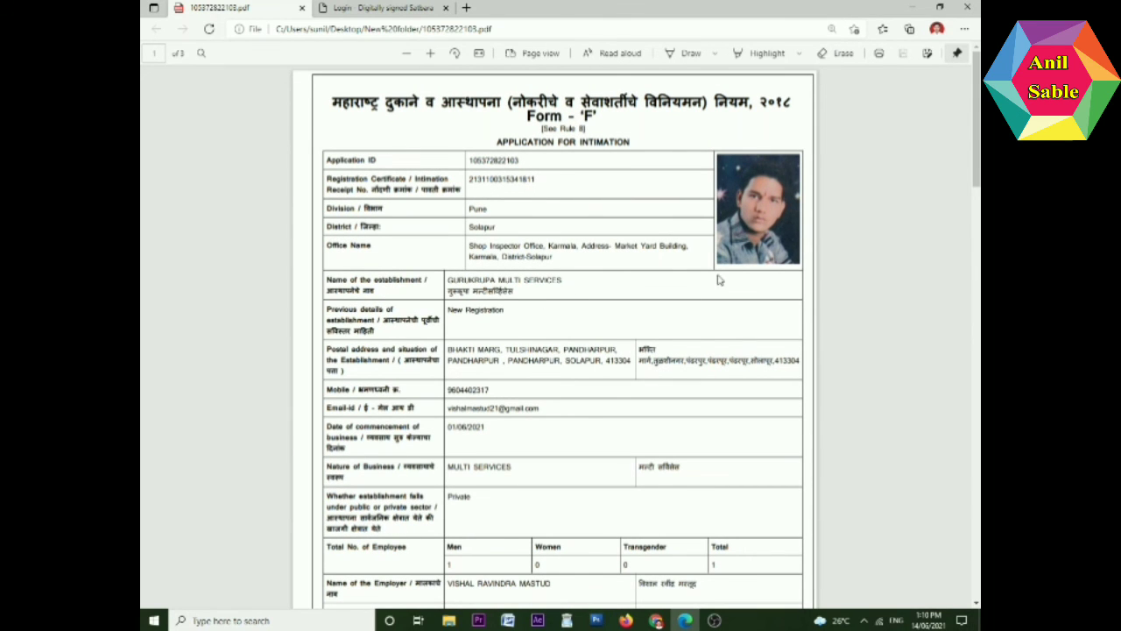
{"action": "scroll", "coordinate": [705, 288], "scroll_direction": "down", "scroll_amount": 5}
{"action": "scroll", "coordinate": [702, 287], "scroll_direction": "down", "scroll_amount": 6}
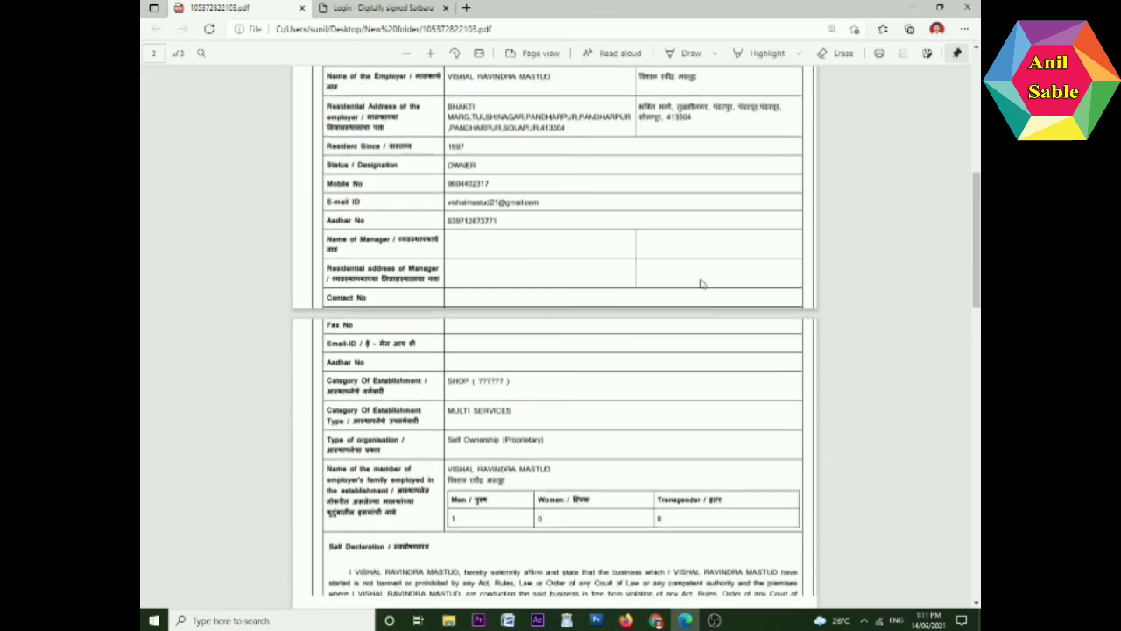
{"action": "scroll", "coordinate": [701, 284], "scroll_direction": "down", "scroll_amount": 5}
{"action": "scroll", "coordinate": [700, 285], "scroll_direction": "up", "scroll_amount": 4}
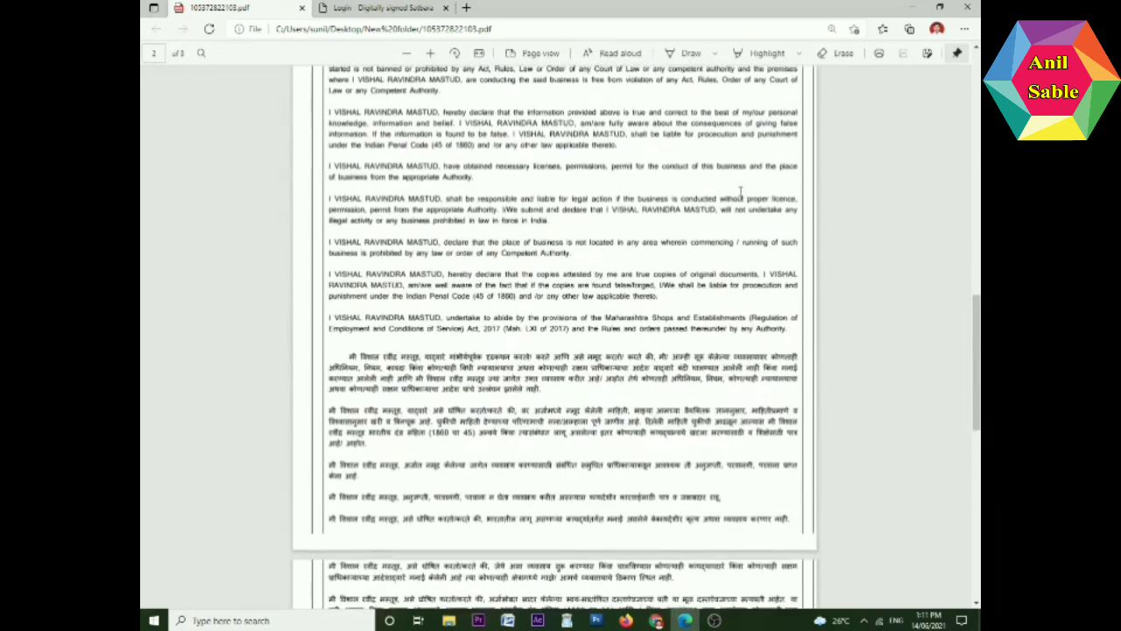
{"action": "left_click", "coordinate": [298, 7]}
{"action": "left_click", "coordinate": [302, 8]}
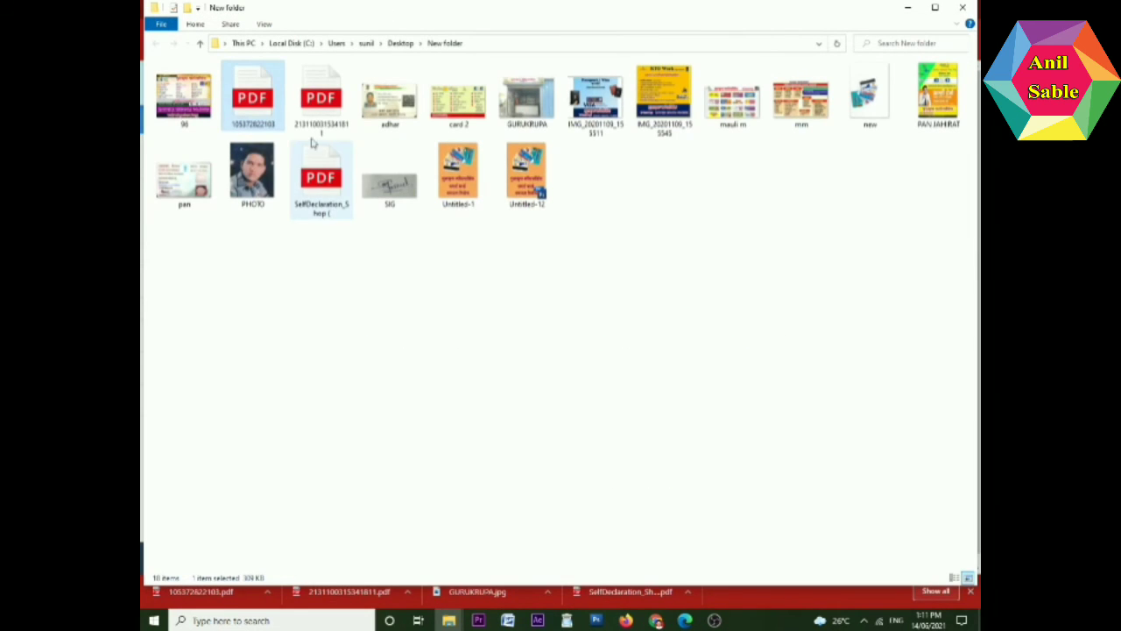
- Open the intimation receipt PDF from the New folder and scroll through the acknowledgement
{"action": "left_click", "coordinate": [320, 121]}
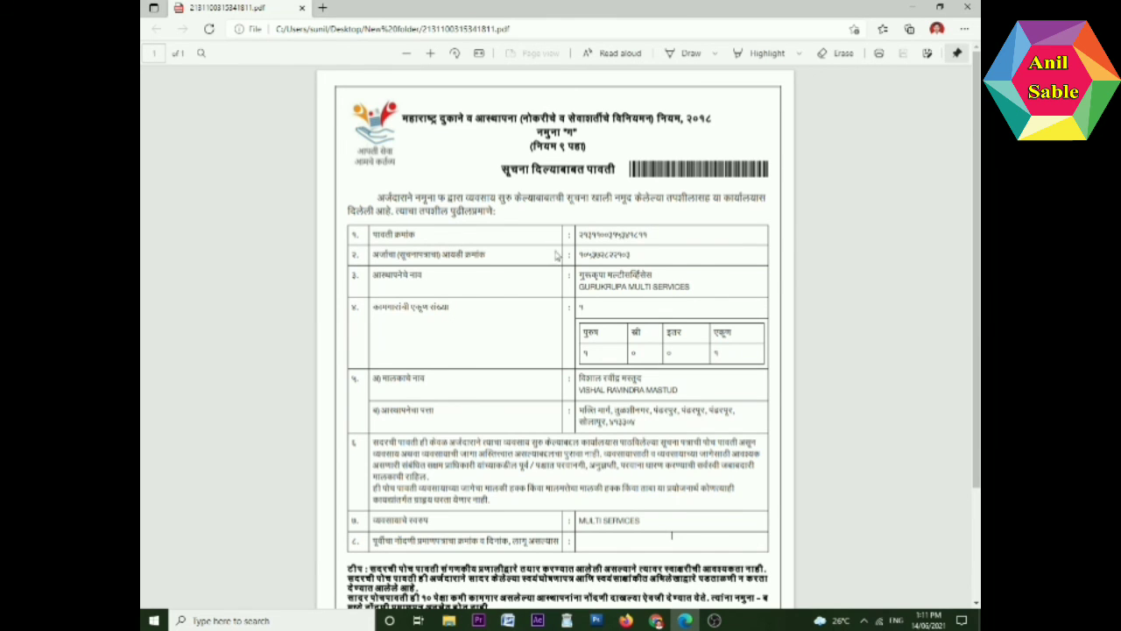
{"action": "scroll", "coordinate": [549, 257], "scroll_direction": "down", "scroll_amount": 2}
{"action": "scroll", "coordinate": [569, 263], "scroll_direction": "up", "scroll_amount": 2}
{"action": "scroll", "coordinate": [569, 263], "scroll_direction": "down", "scroll_amount": 2}
{"action": "scroll", "coordinate": [571, 264], "scroll_direction": "up", "scroll_amount": 2}
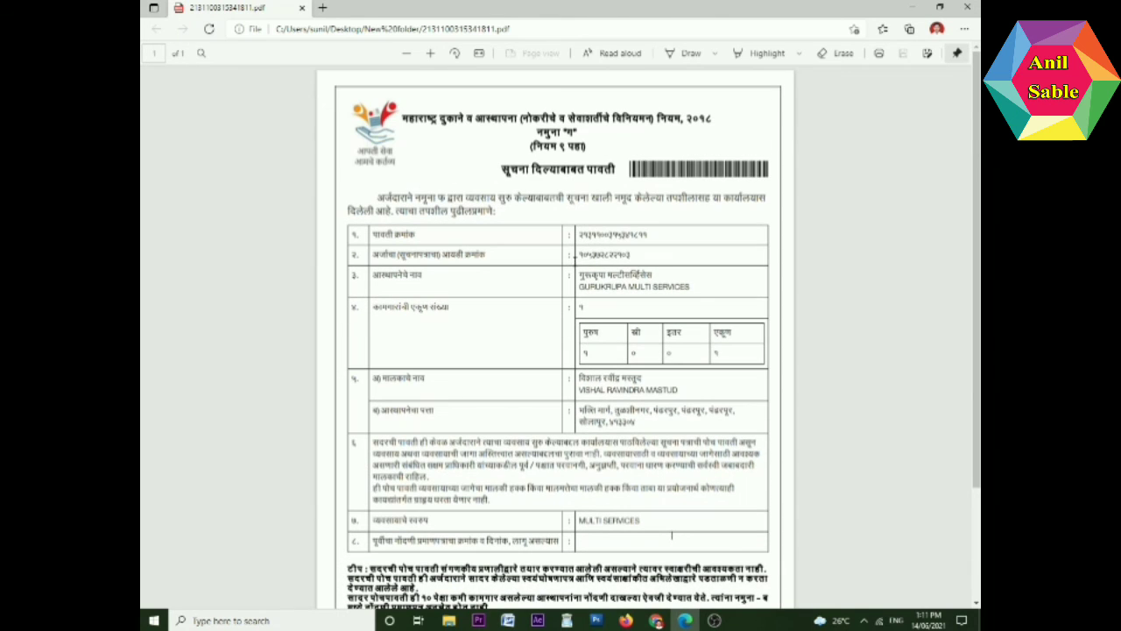